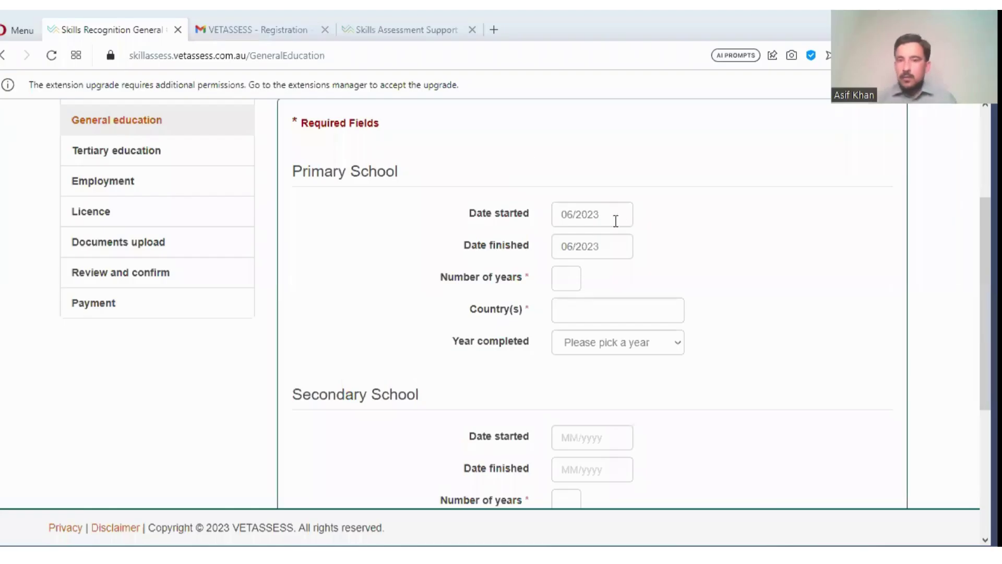
- Change the Primary School Date started from 06/2023 to 06/2010 using the date picker
click(611, 218)
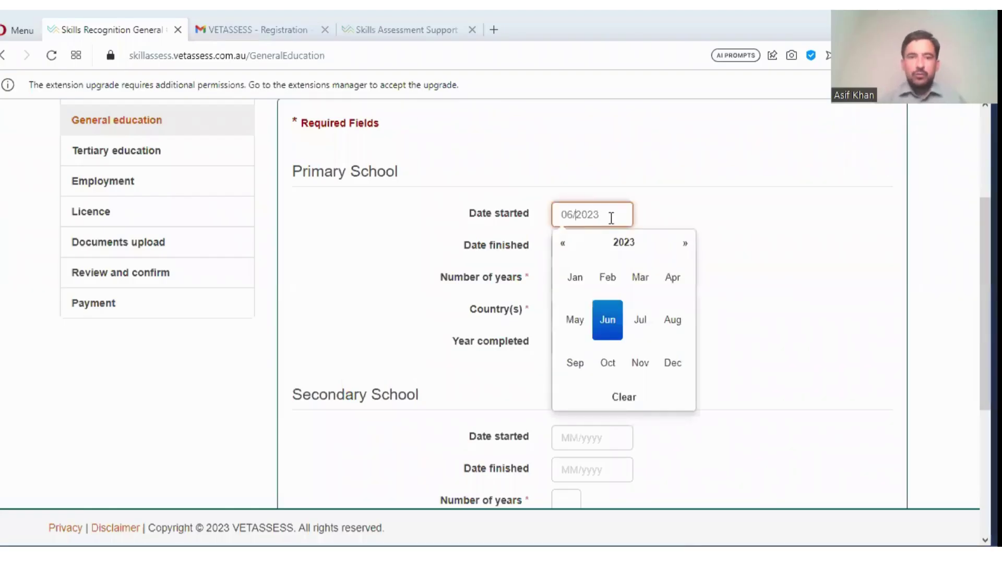
key(ctrl+a)
key(BackSpace)
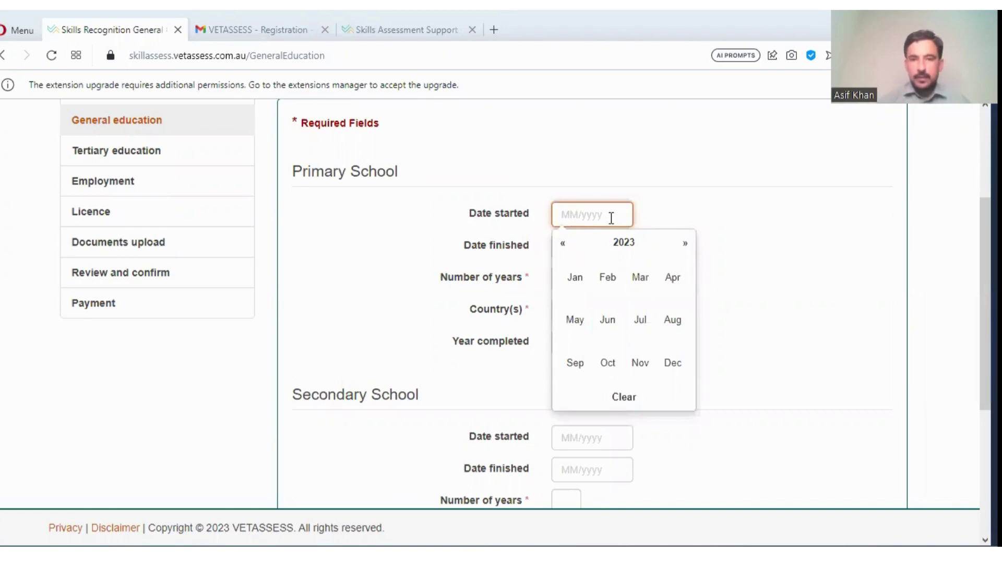
text(06)
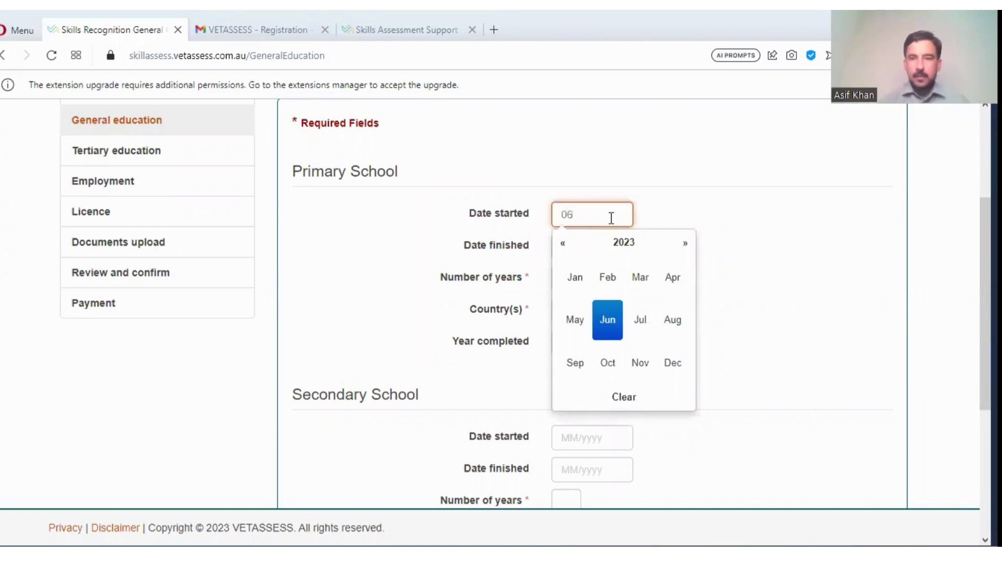
click(633, 243)
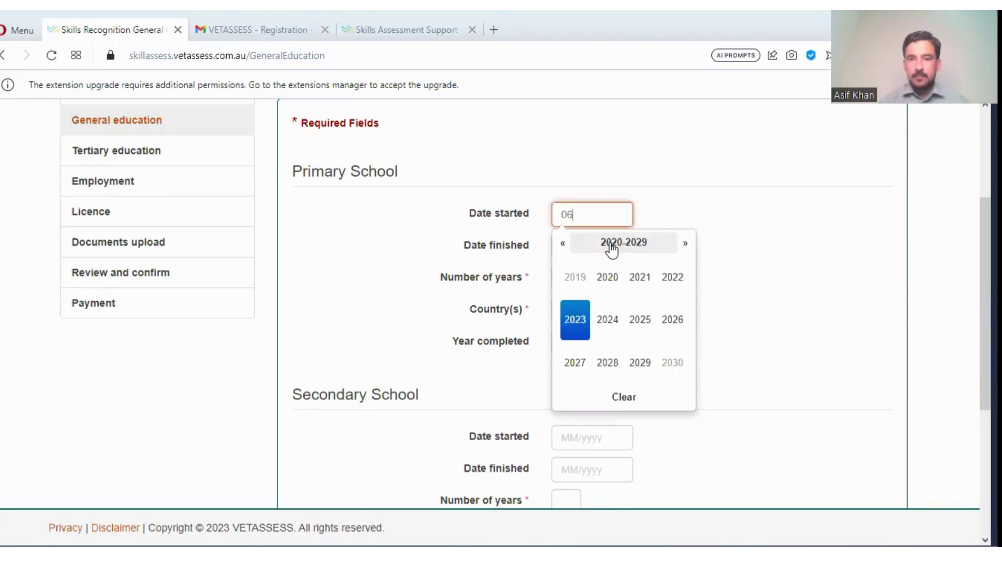
click(563, 245)
click(563, 245)
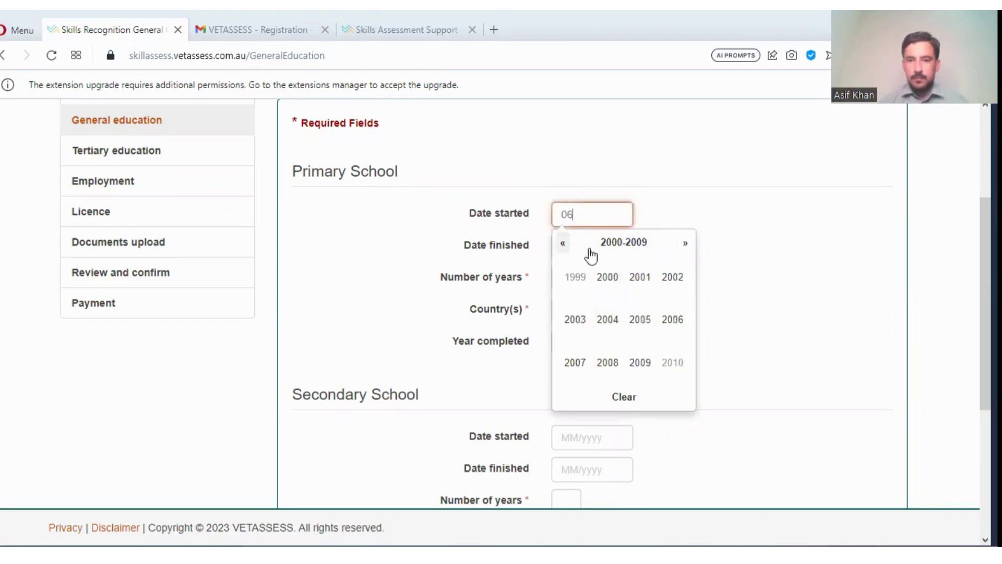
click(685, 246)
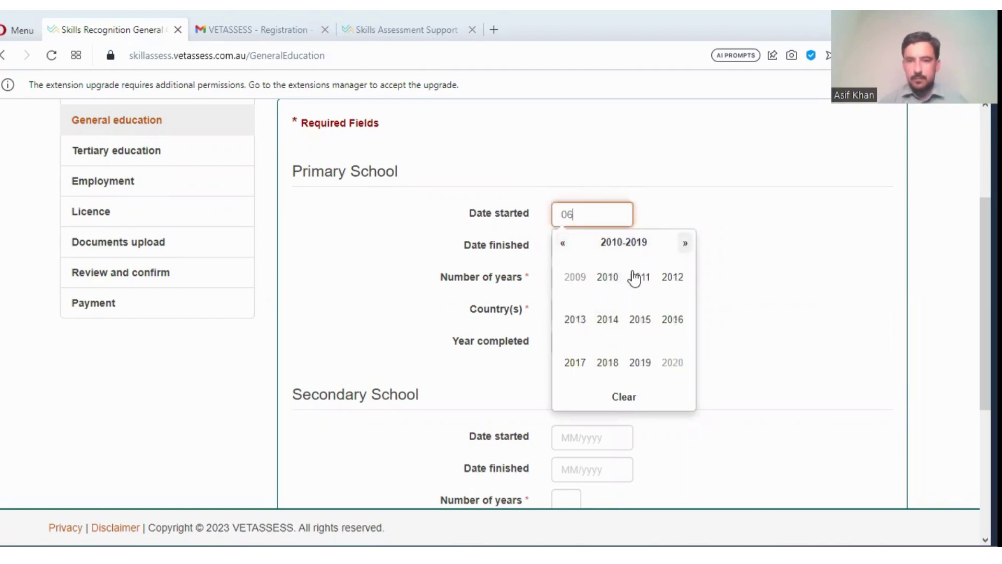
click(604, 279)
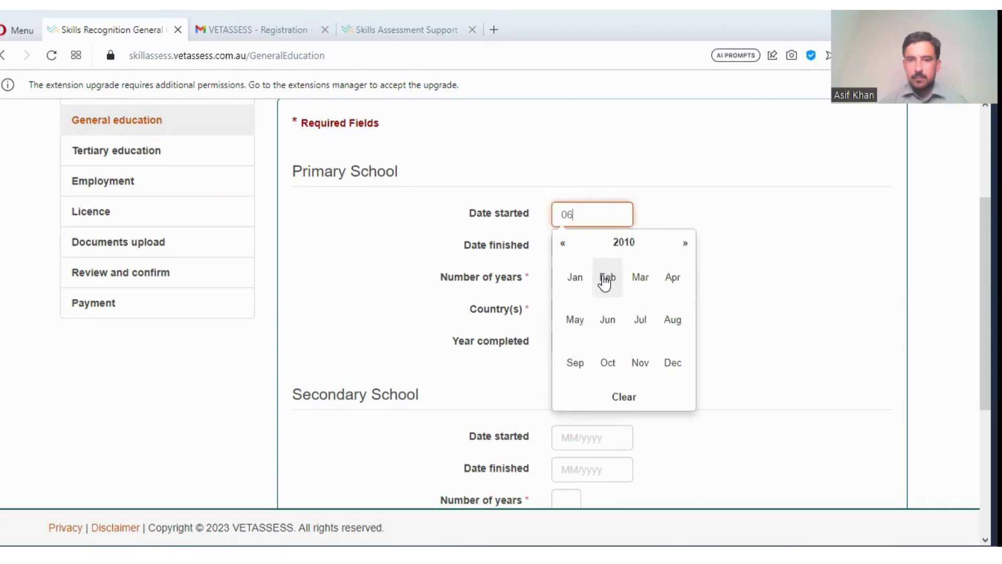
click(619, 245)
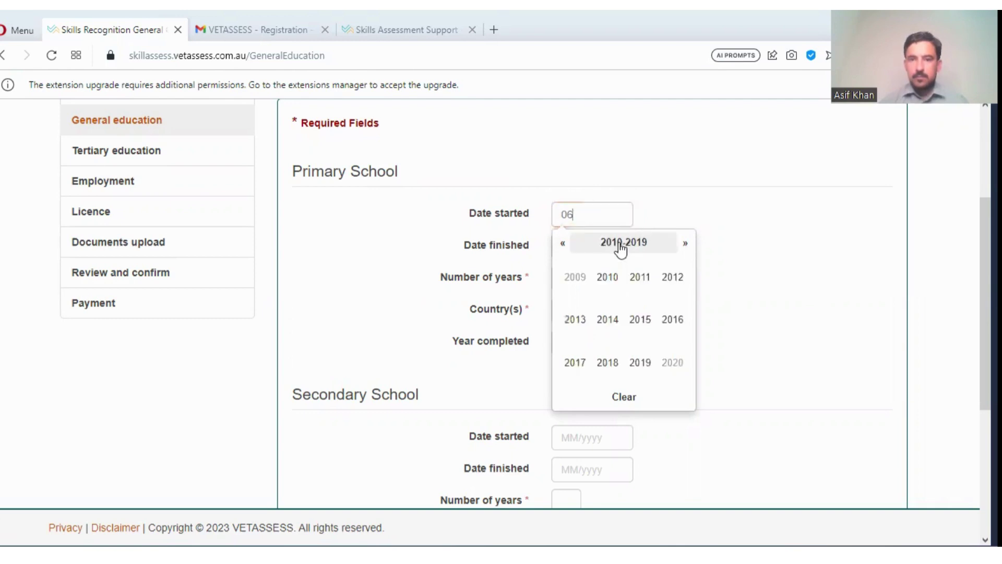
click(606, 282)
click(609, 323)
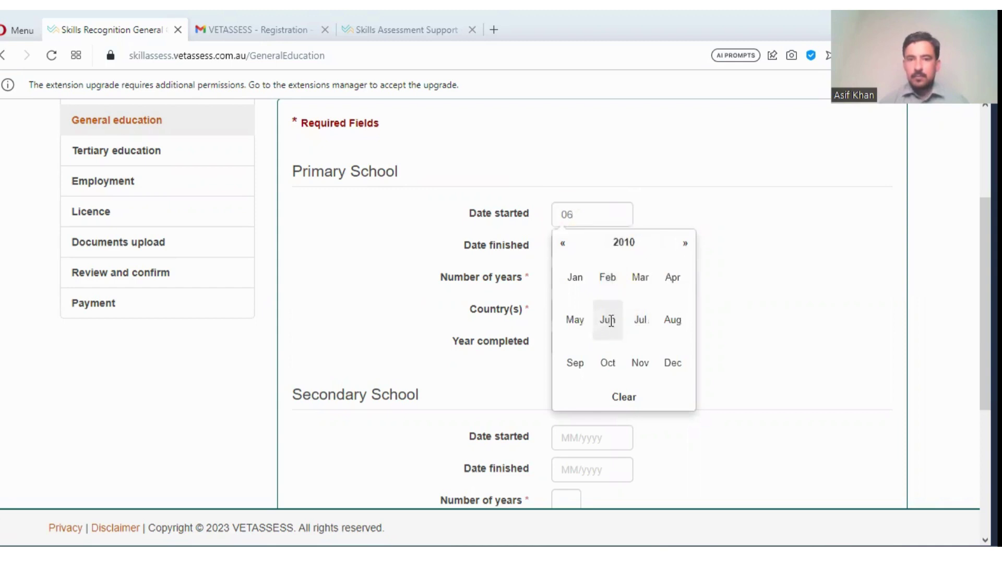
- Set the Primary School Date finished to July, which first lands on 07/2010
click(606, 244)
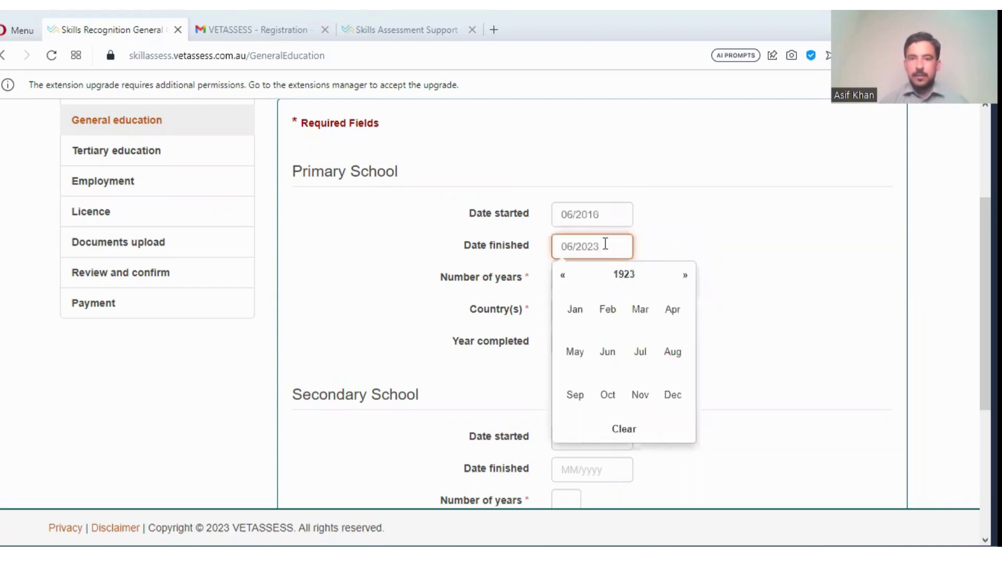
key(ctrl+a)
key(BackSpace)
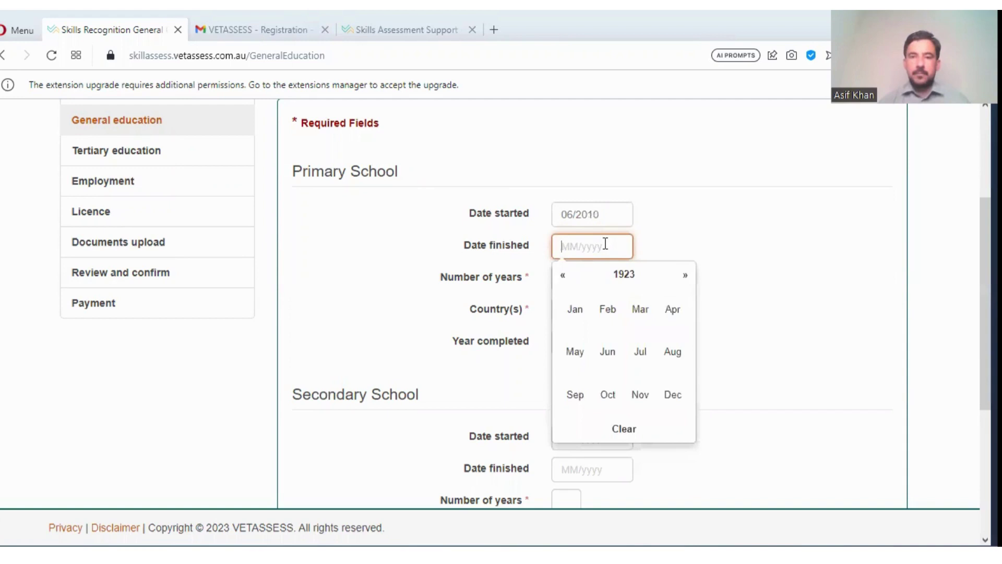
text(0)
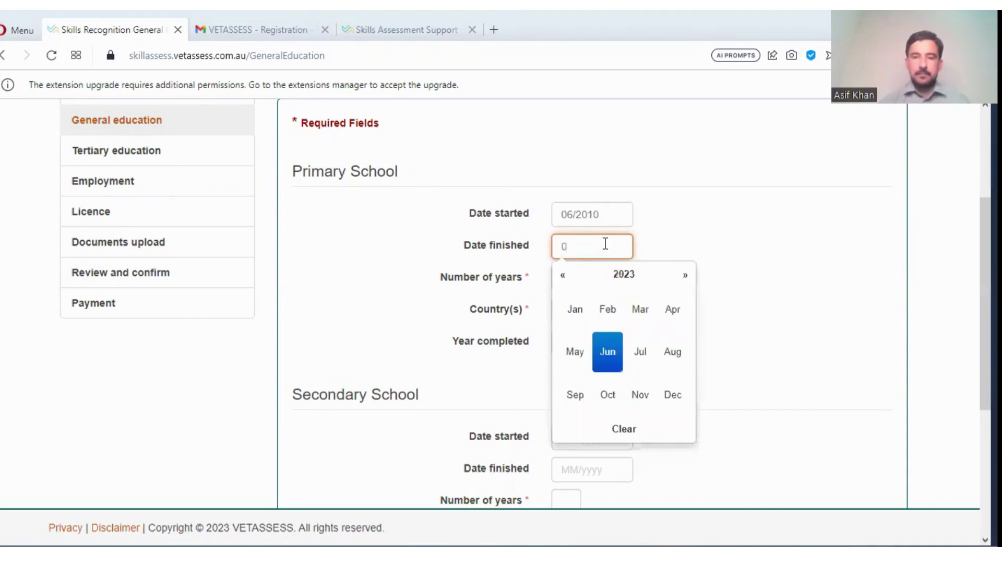
text(7)
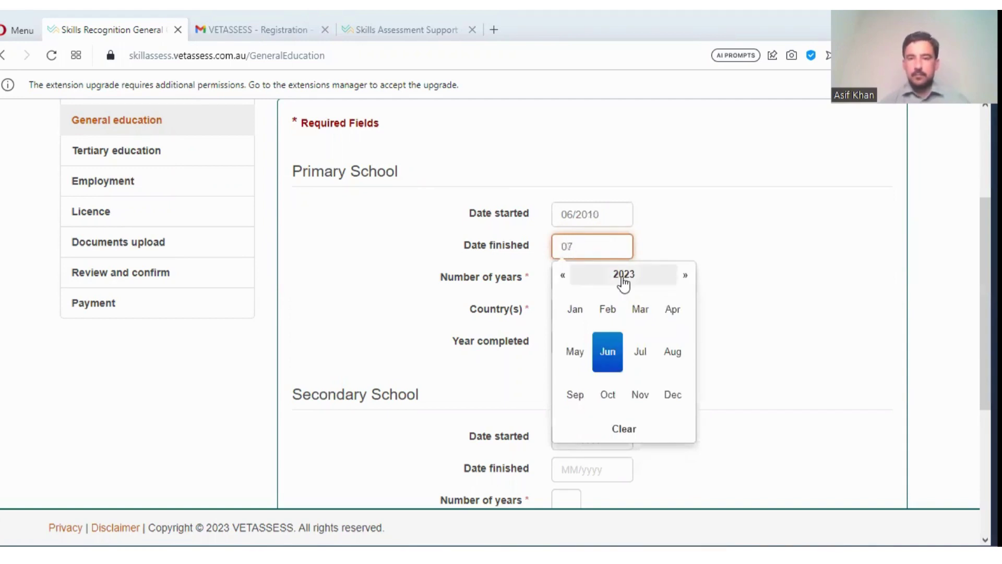
click(623, 277)
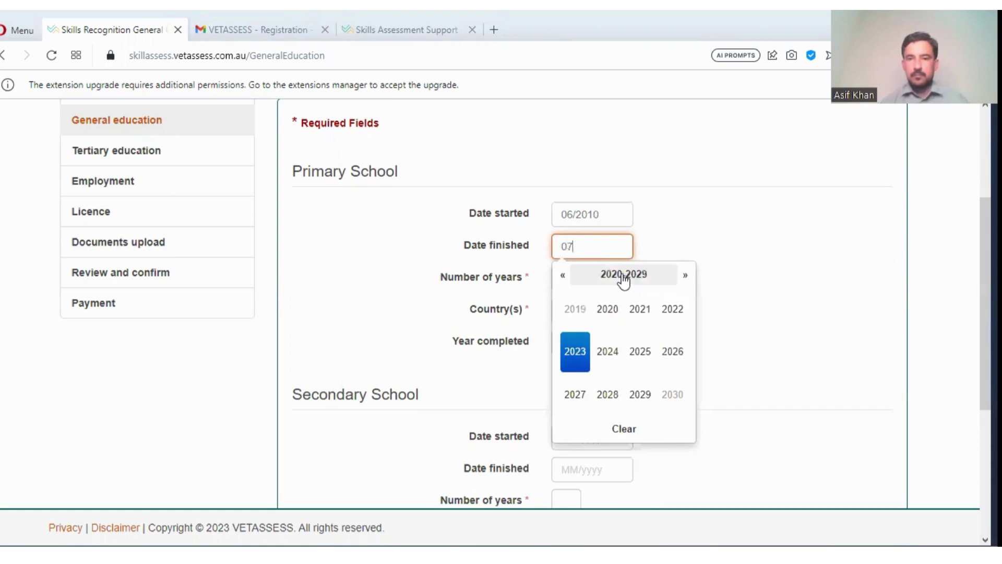
click(563, 276)
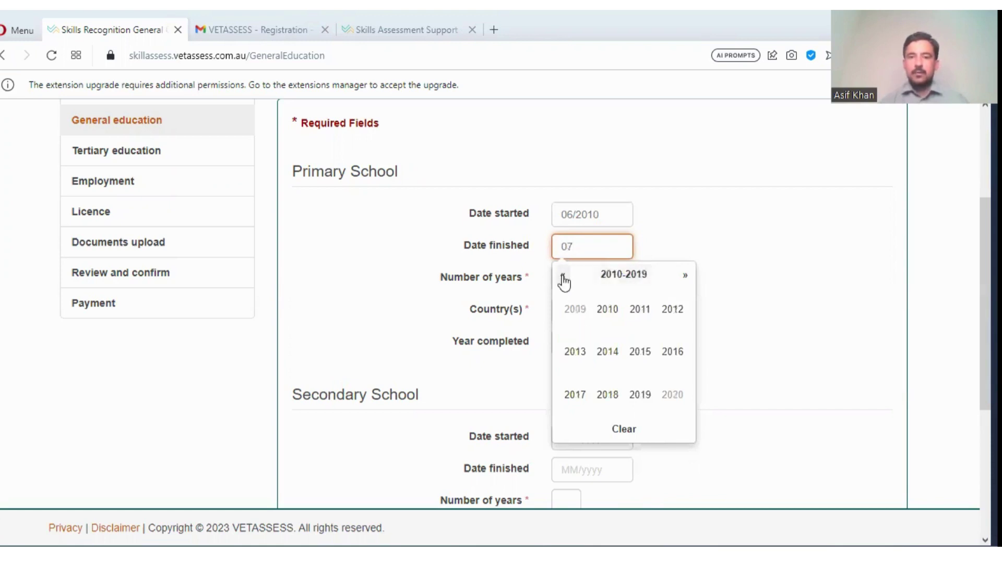
click(646, 357)
click(647, 358)
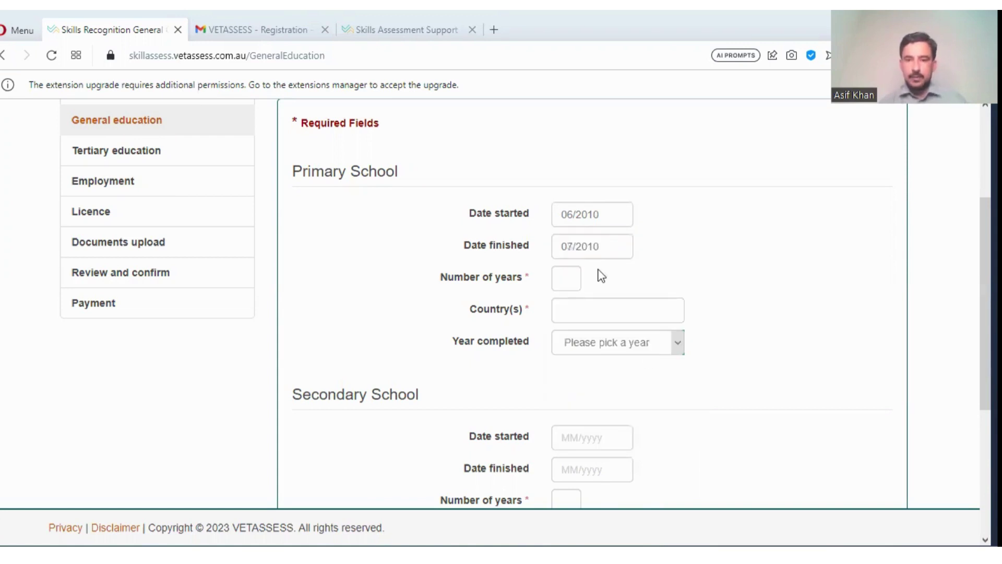
- Correct the finish year so the Primary School Date finished reads 07/2012
click(599, 250)
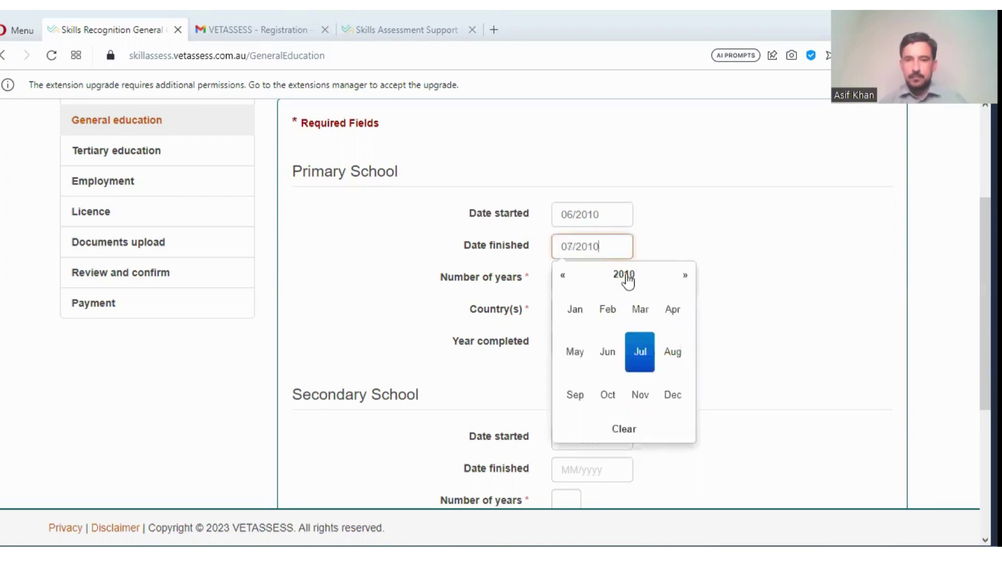
click(563, 281)
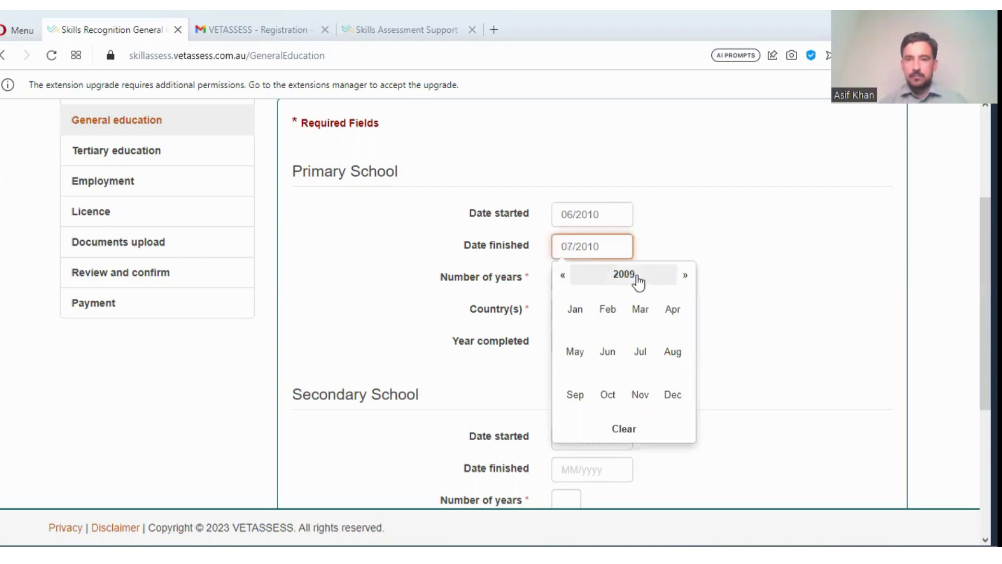
click(685, 275)
scroll(629, 280, up, 2)
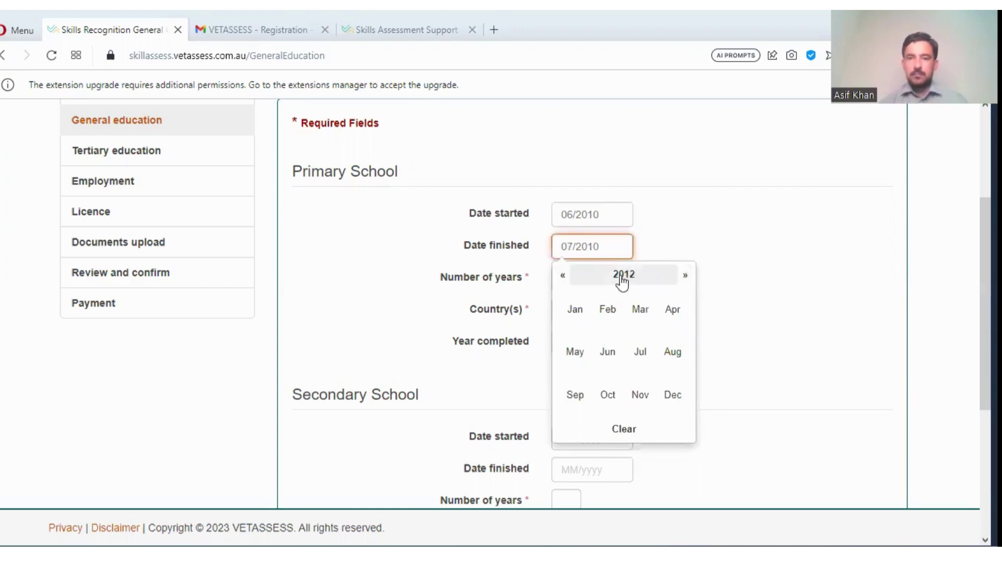
click(622, 275)
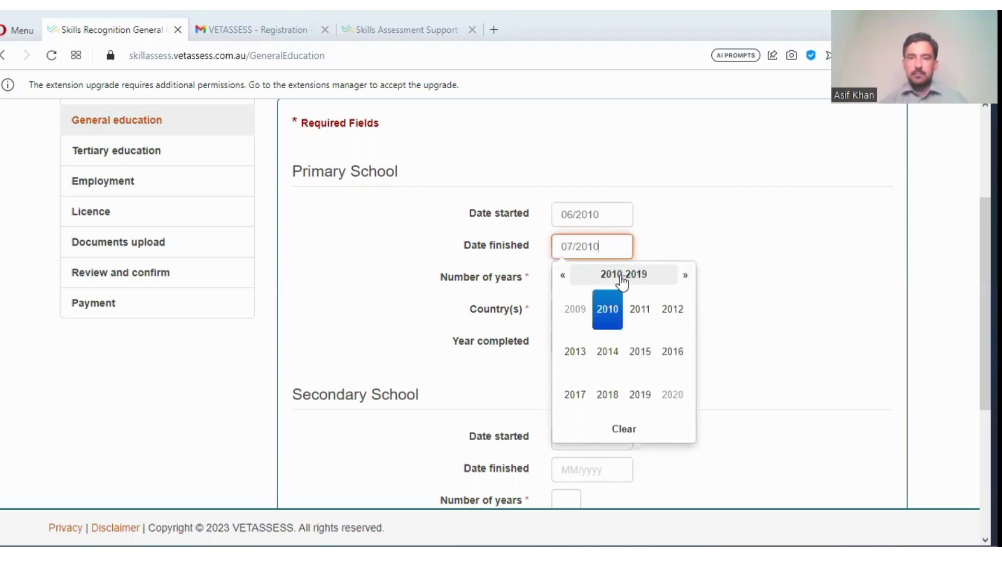
click(676, 312)
click(640, 352)
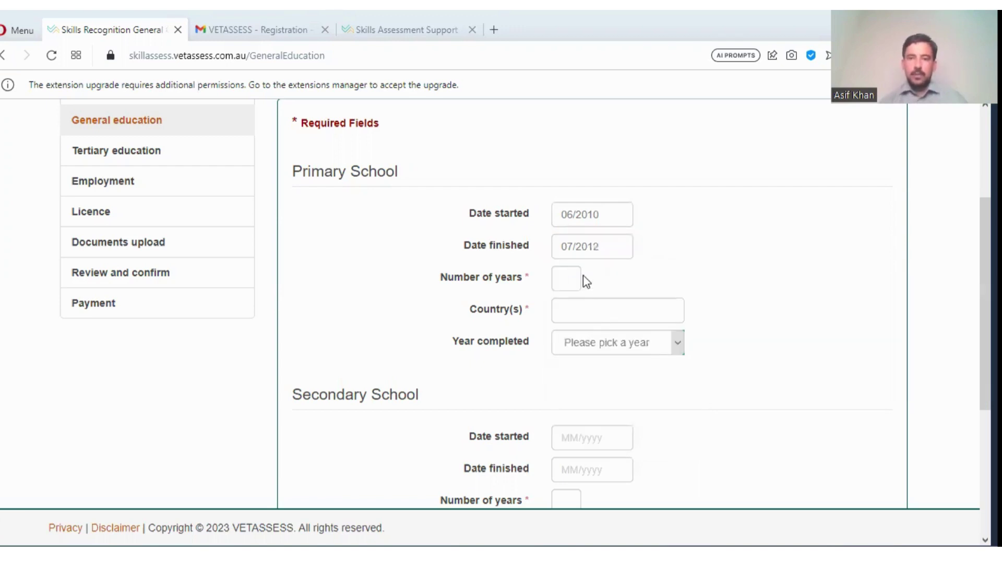
- Enter 2 as the number of years, Pakistan as the country, and 2012 as the year completed for Primary School
click(569, 277)
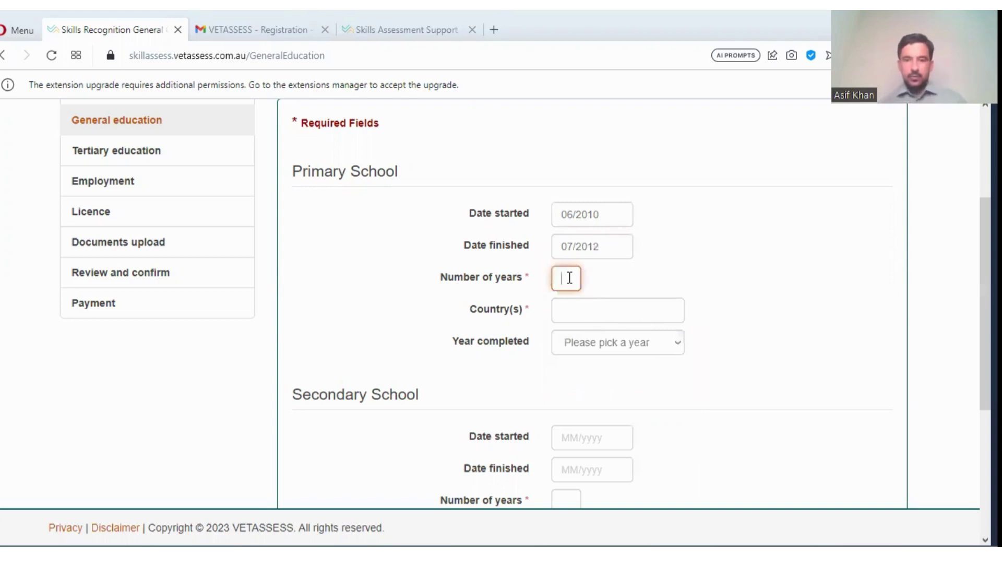
text(2)
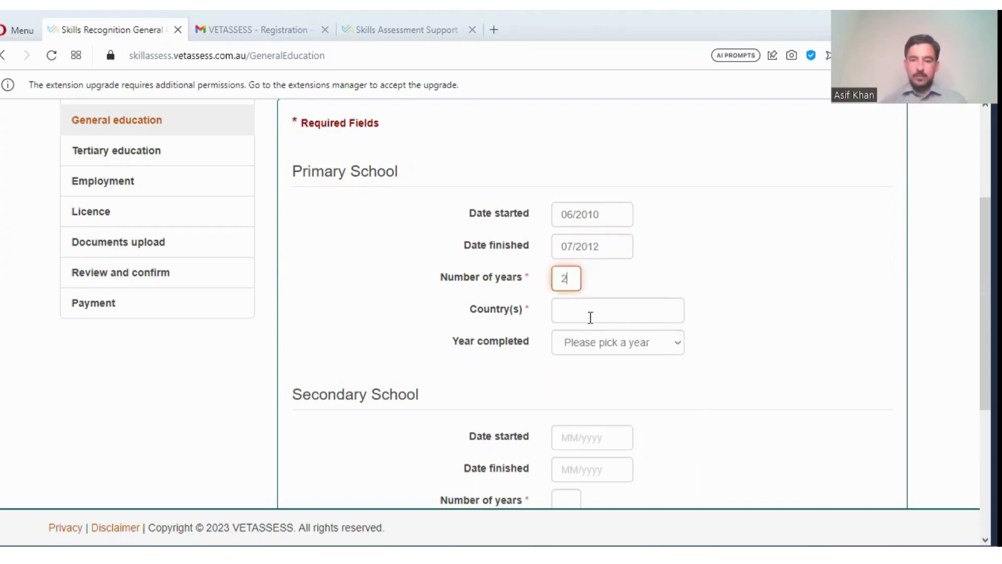
click(590, 316)
text(Pka)
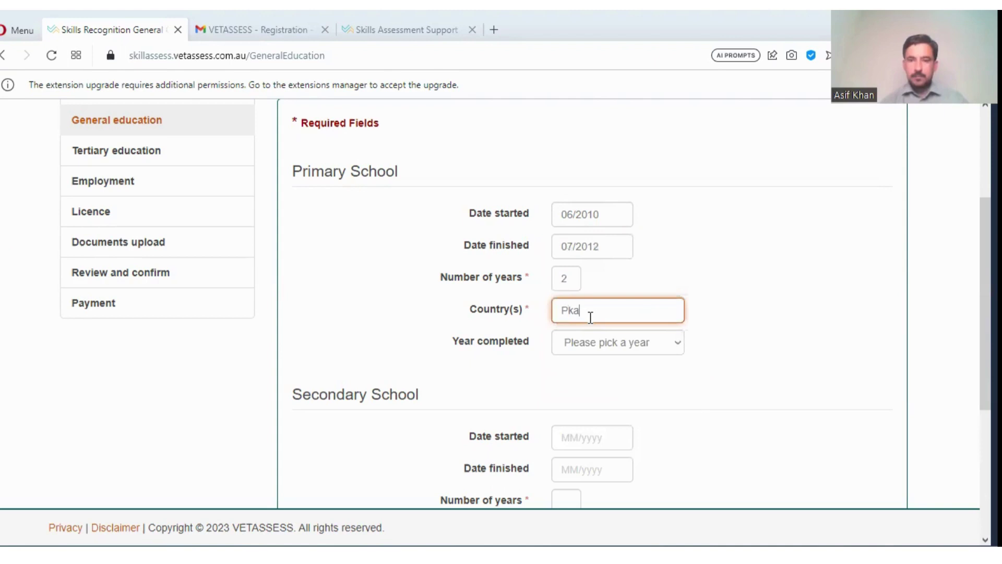
key(BackSpace)
key(BackSpace)
text(akis)
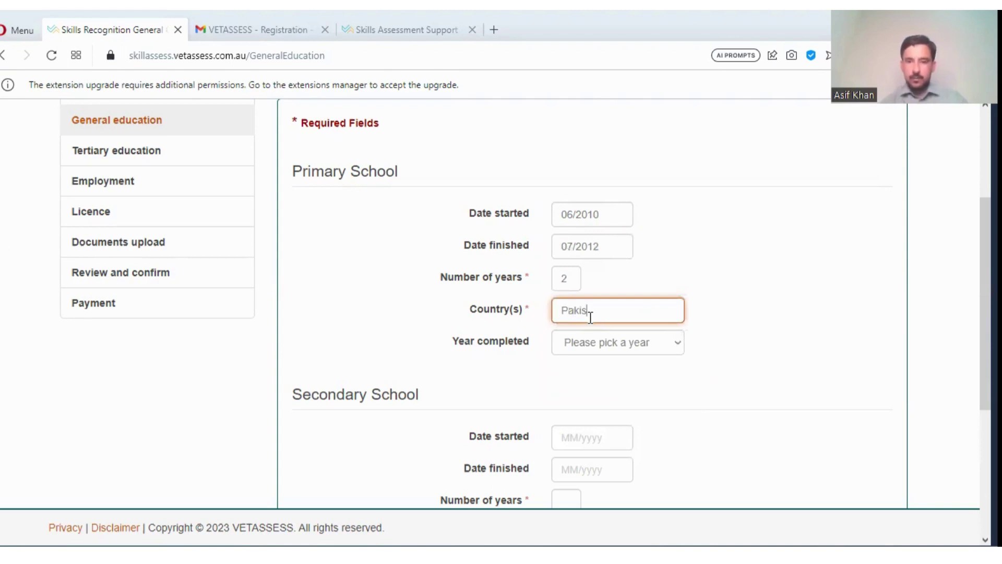
text(tan)
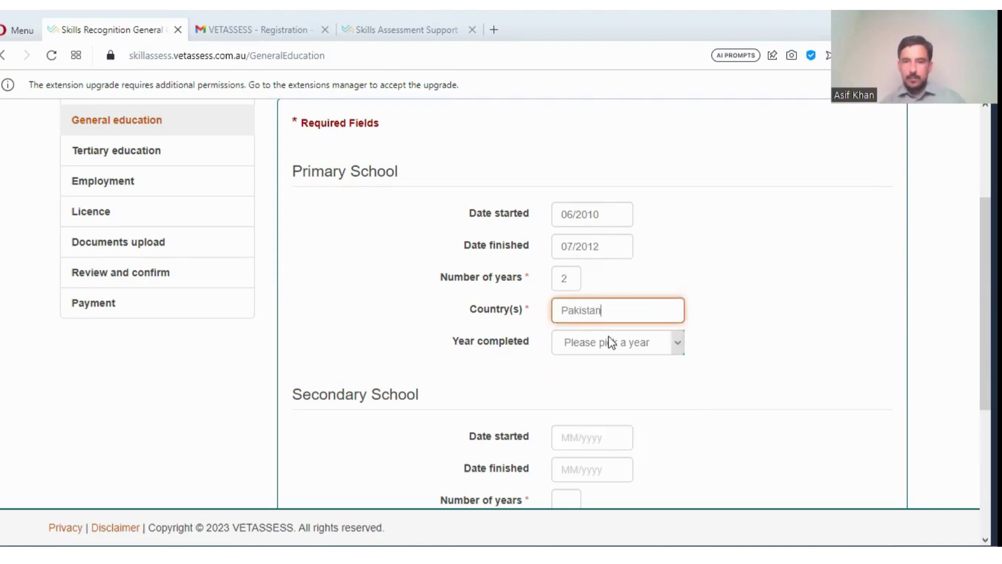
click(611, 343)
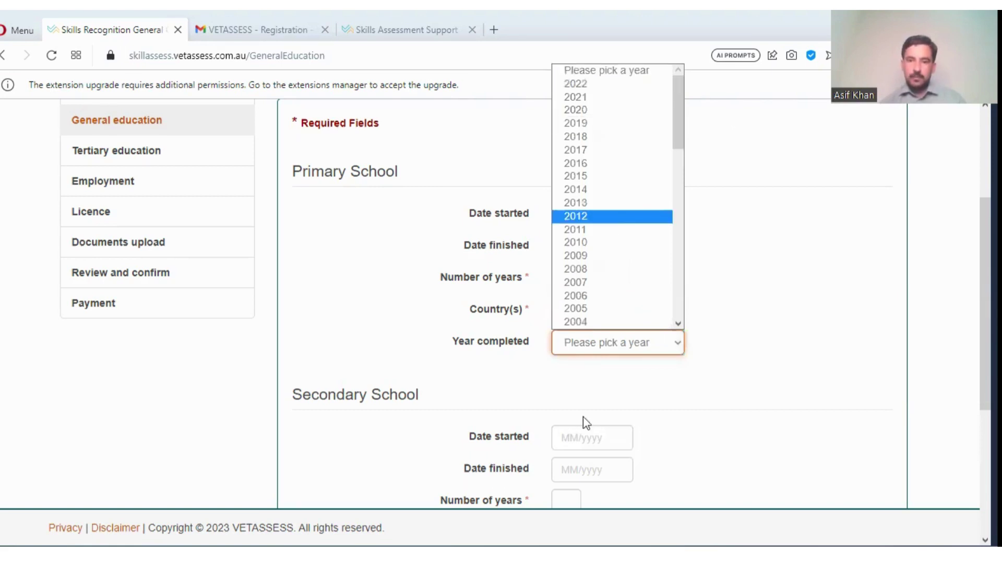
key(Return)
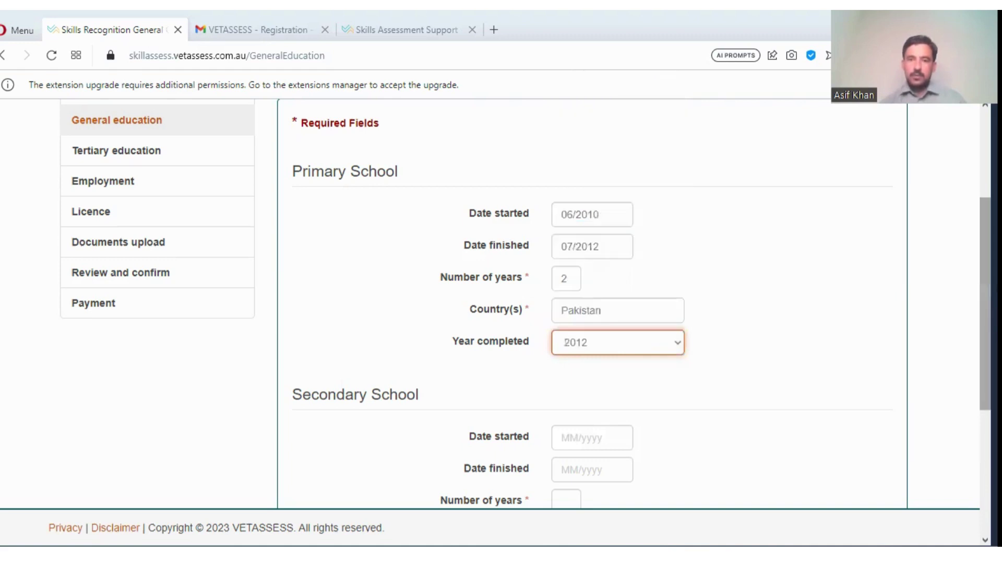
- Set the Secondary School dates to 08/2012 started and 07/2014 finished
scroll(646, 170, down, 3)
scroll(646, 170, down, 1)
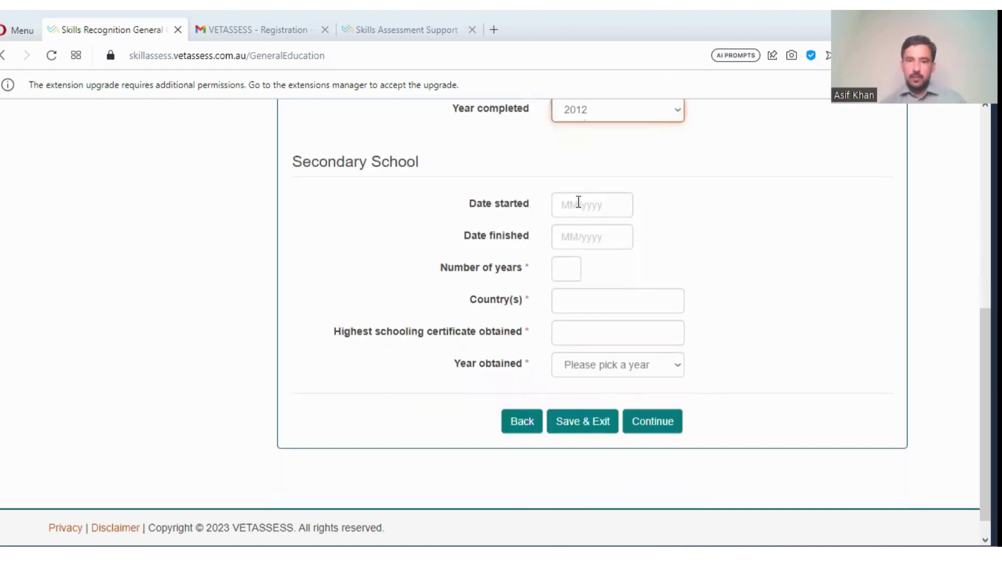
click(578, 202)
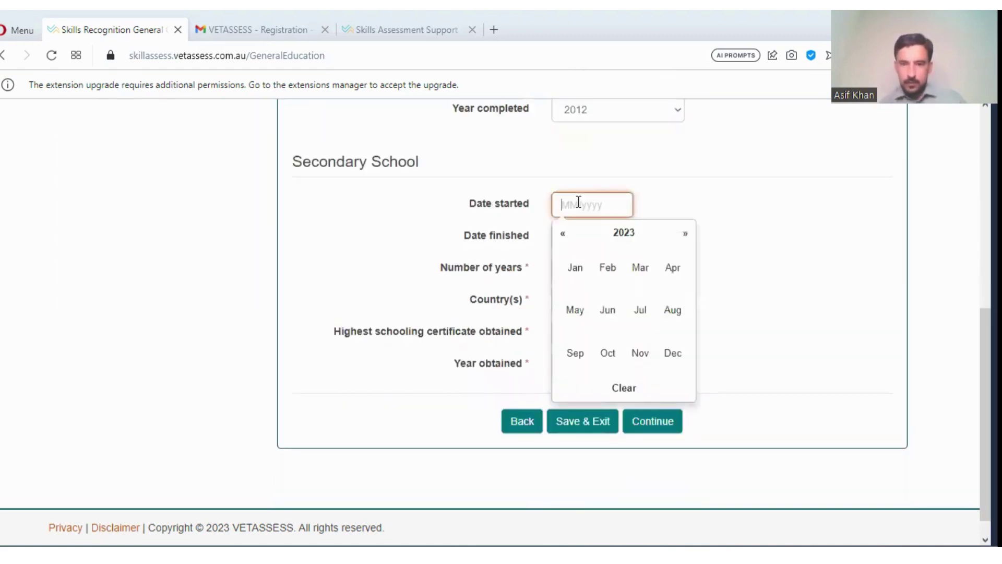
click(627, 234)
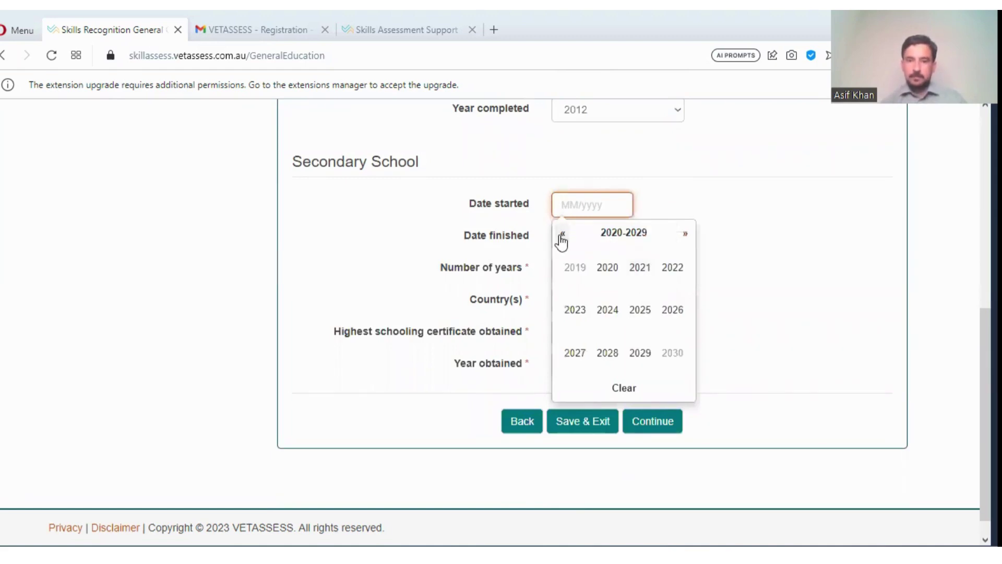
click(562, 236)
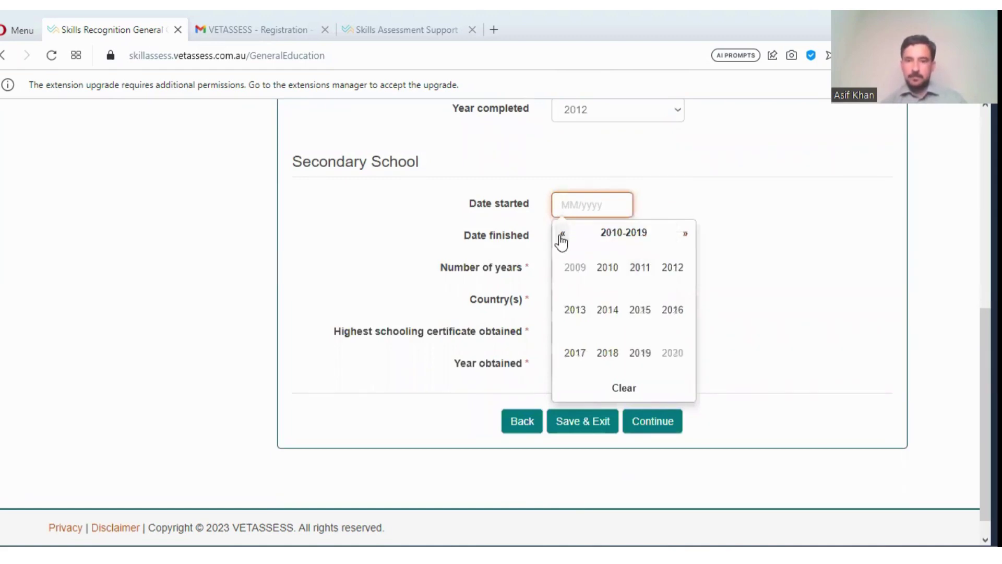
click(673, 269)
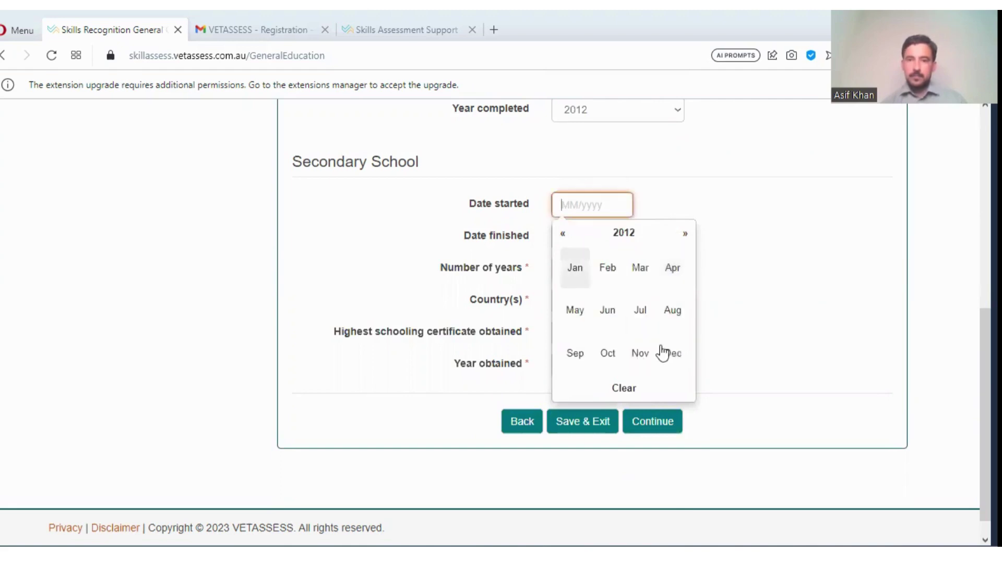
click(673, 313)
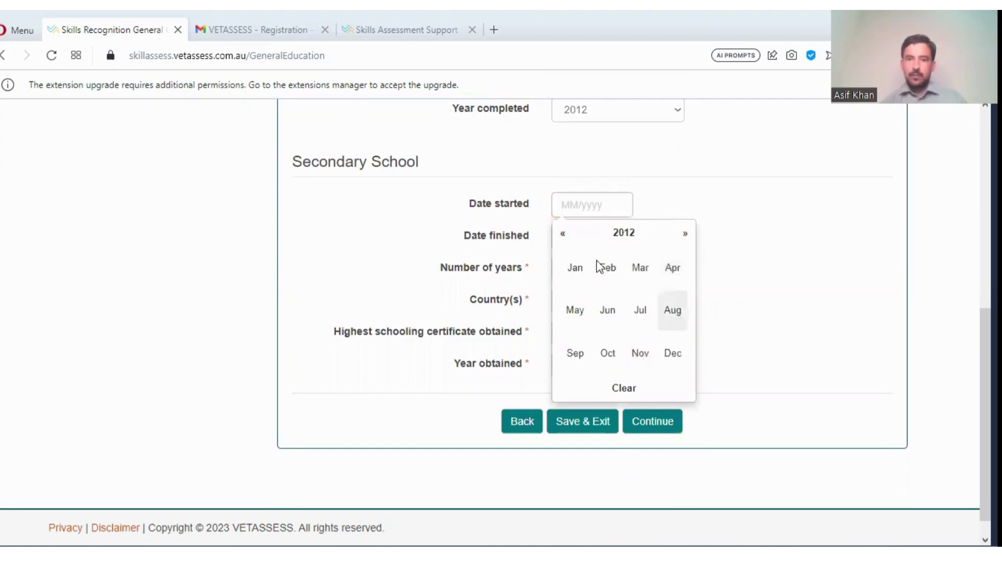
click(587, 239)
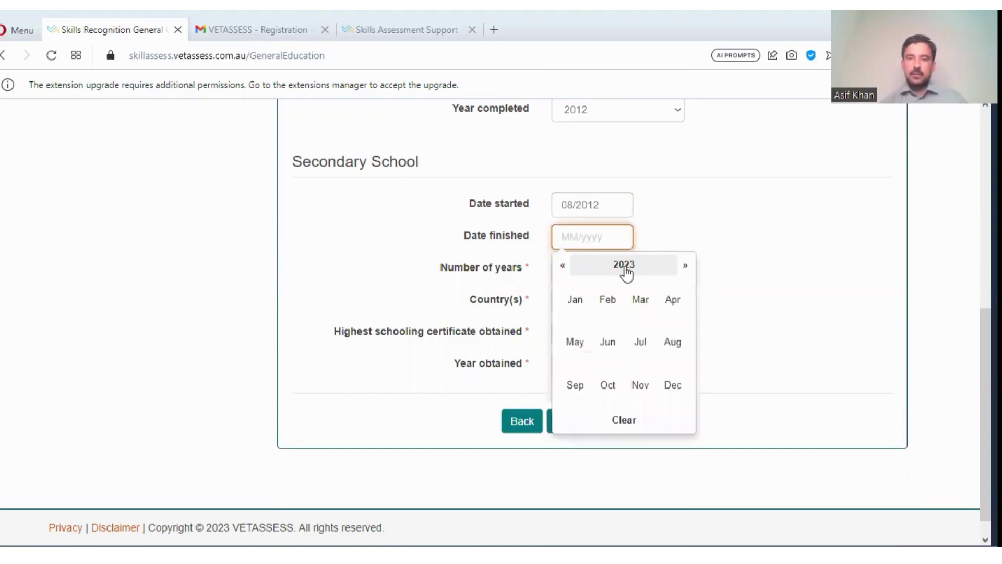
click(625, 266)
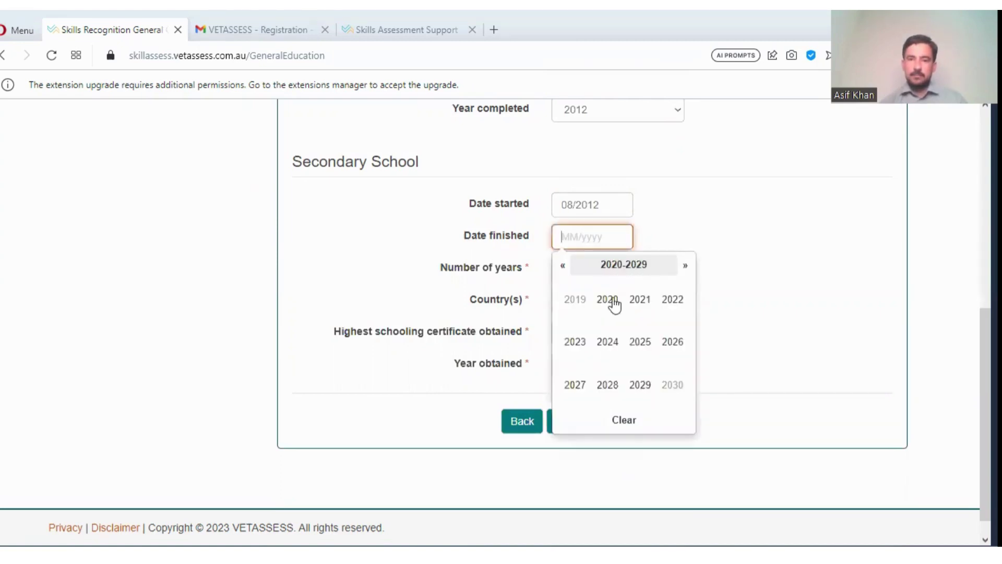
click(560, 267)
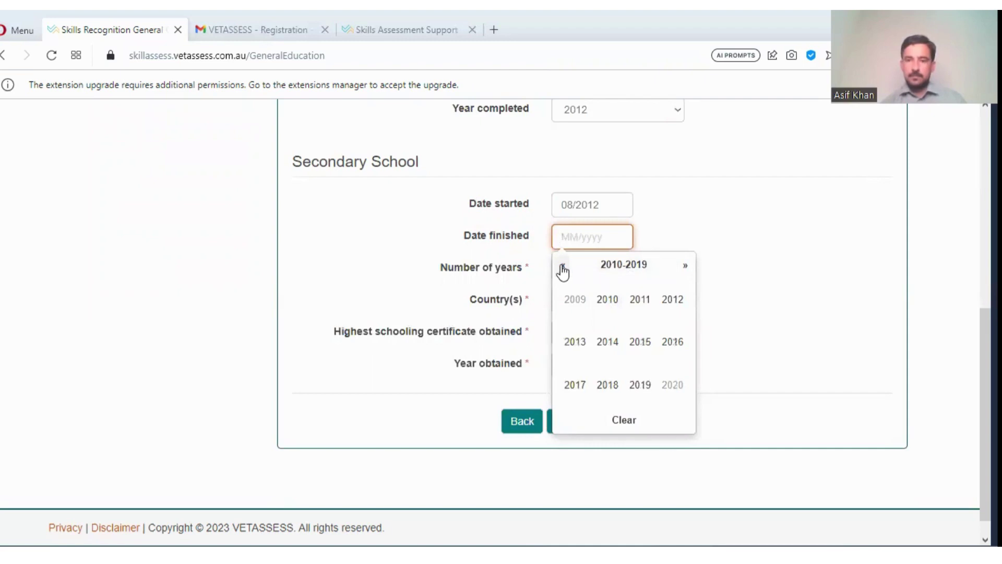
click(609, 344)
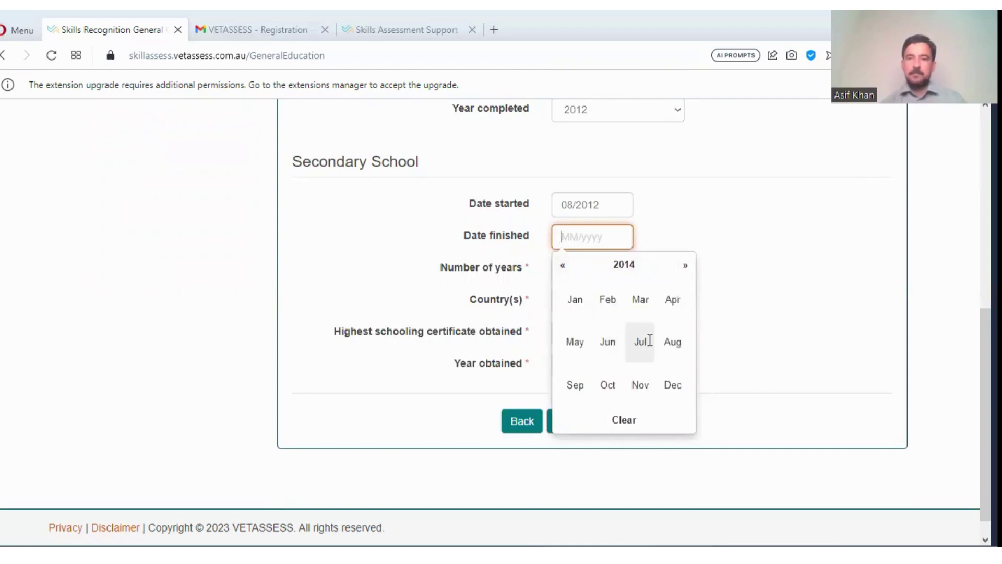
click(649, 341)
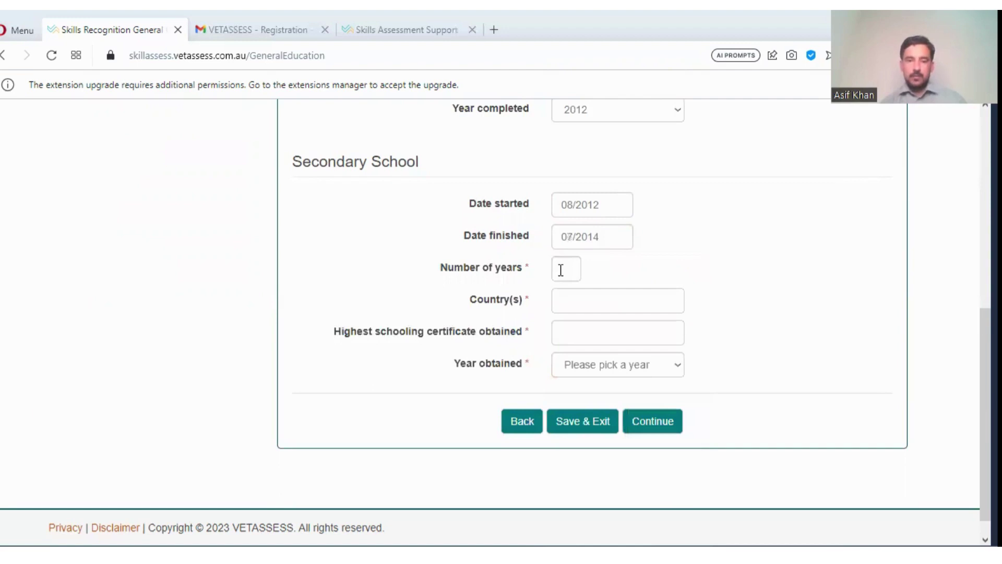
- Enter 2 years, Pakistan, certificate 'yes' and year obtained 2014, then continue to tertiary education
click(560, 270)
text(2)
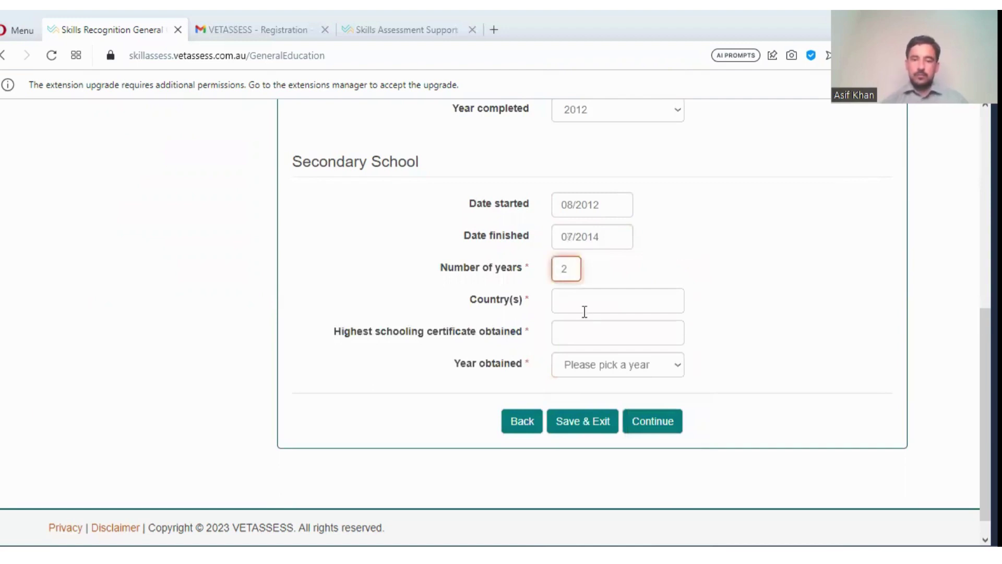
click(585, 311)
text(Pa)
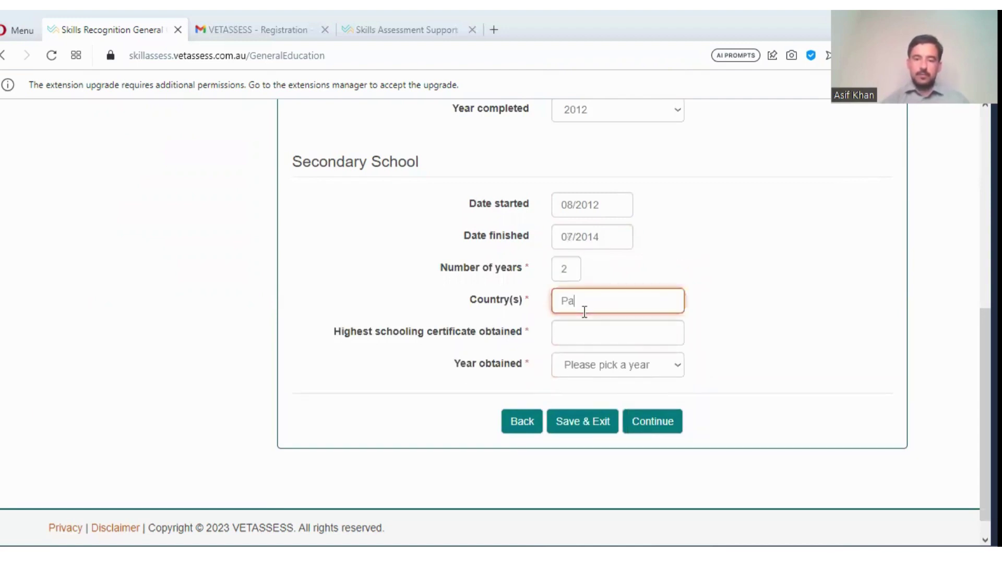
text(kistan)
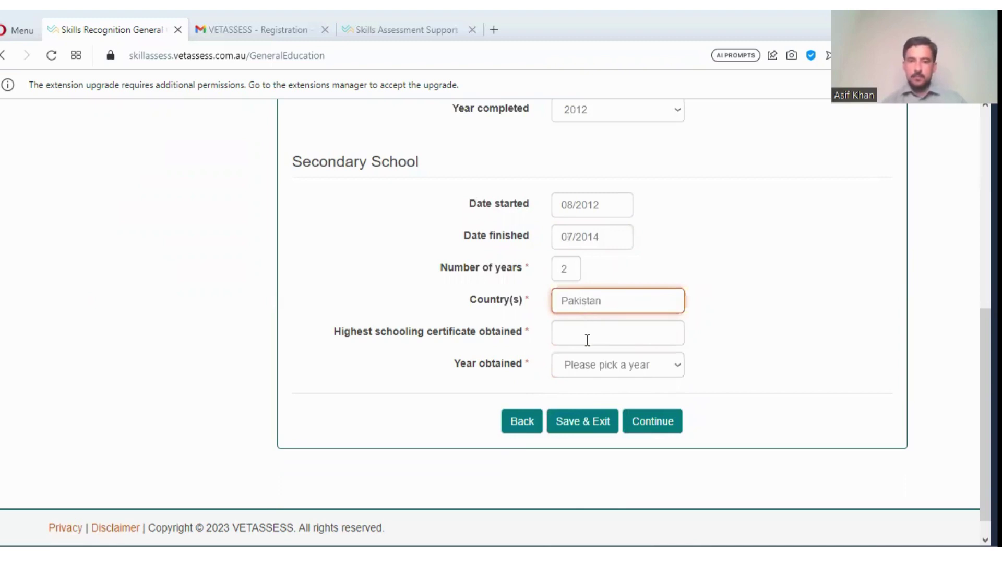
click(587, 340)
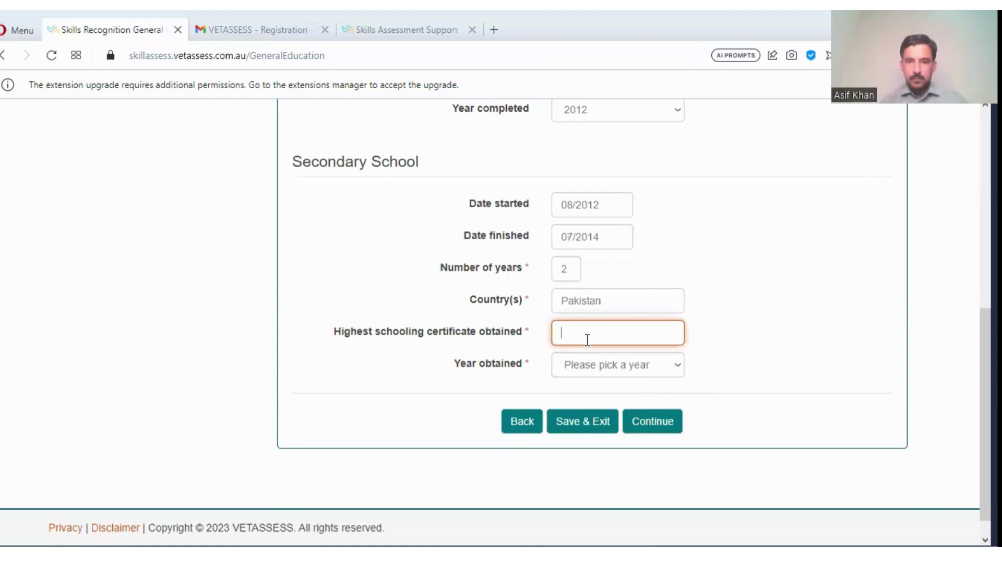
text(yes)
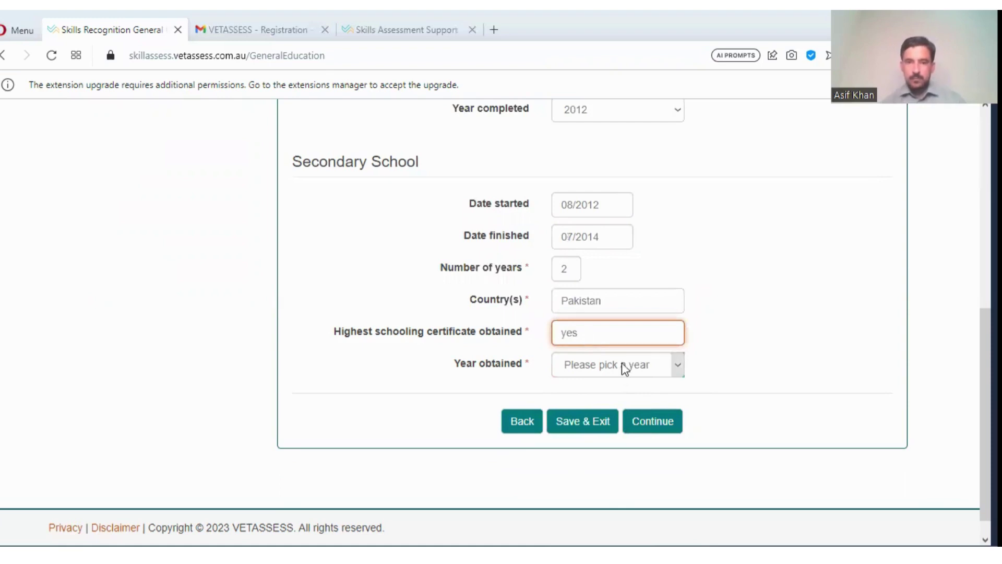
click(622, 364)
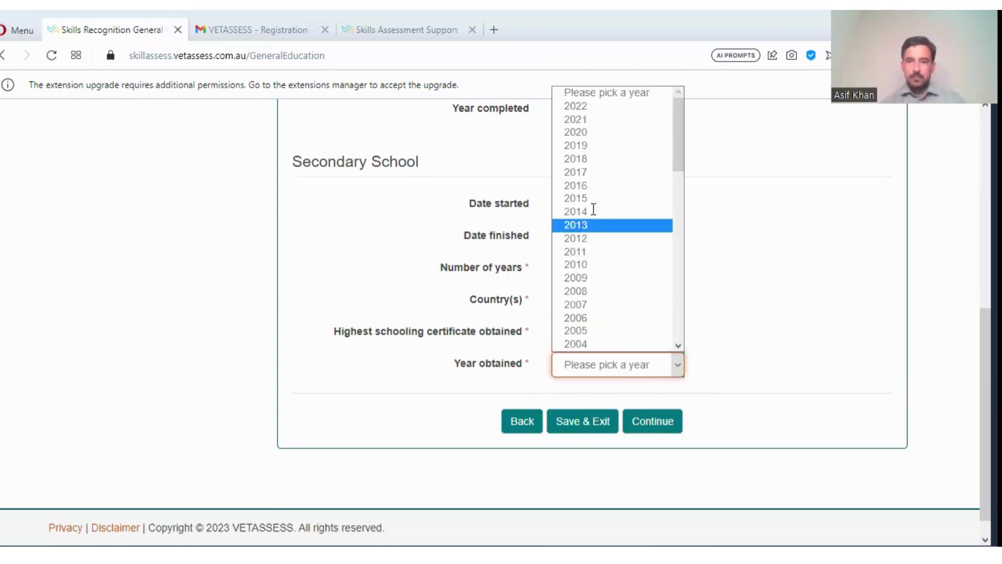
click(669, 428)
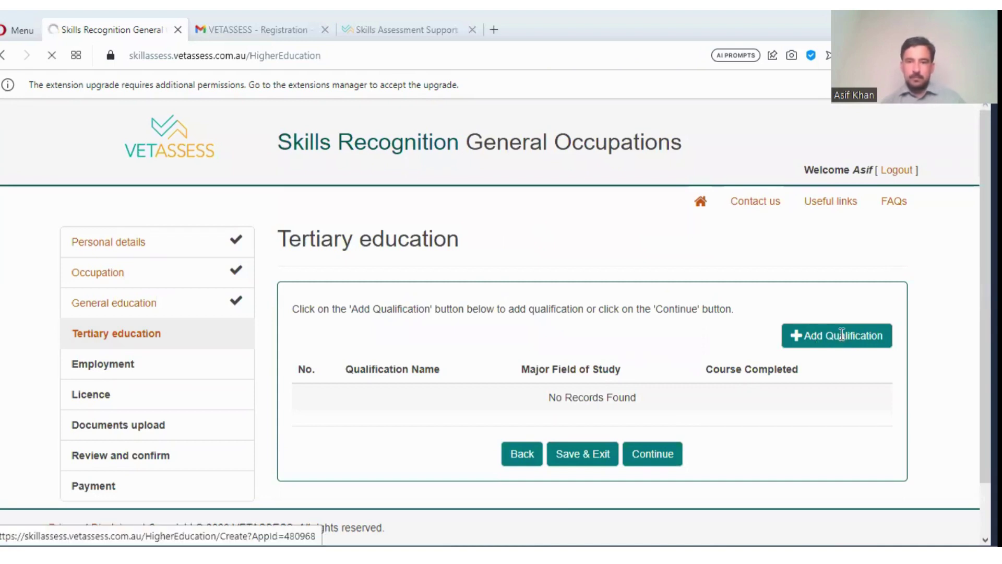
- Add a new tertiary qualification and review the blank form down to the Student registration number field
click(841, 338)
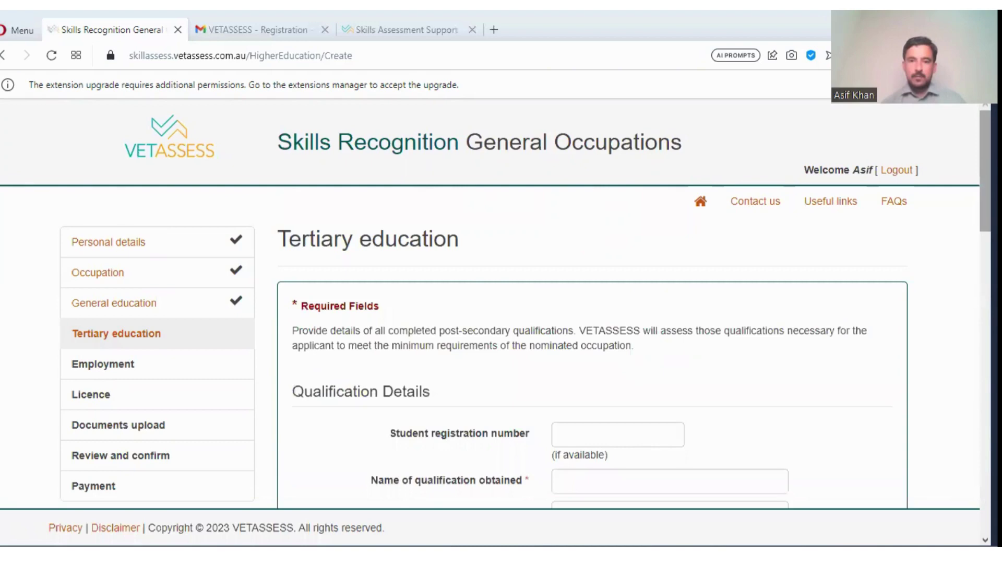
scroll(501, 303, down, 4)
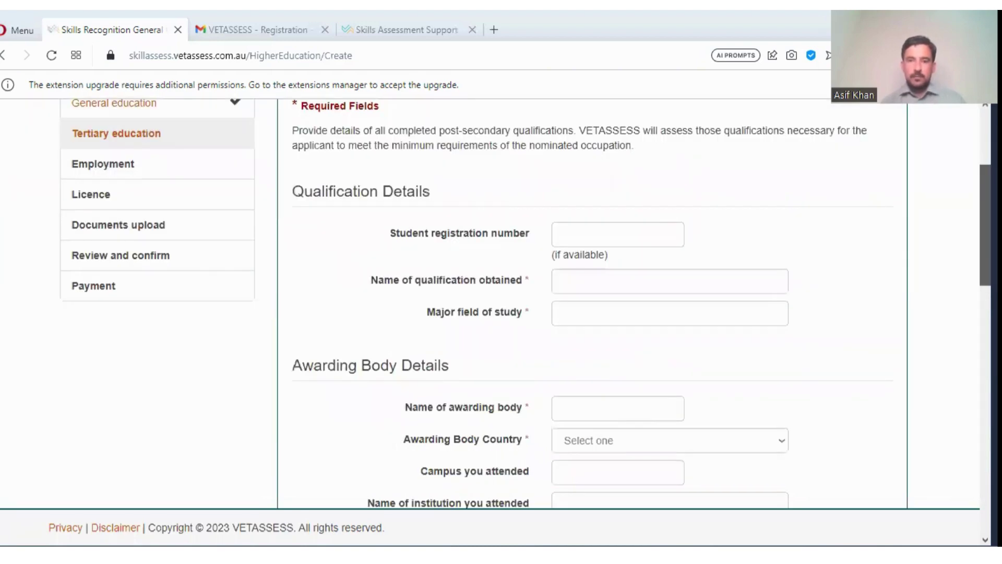
scroll(501, 303, down, 3)
scroll(501, 303, down, 4)
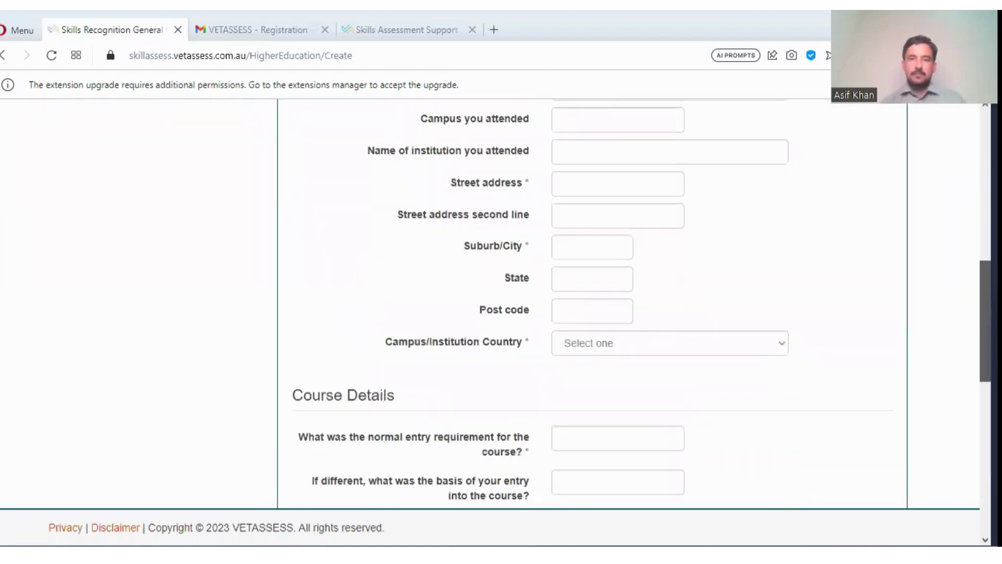
scroll(501, 303, down, 3)
scroll(501, 302, down, 2)
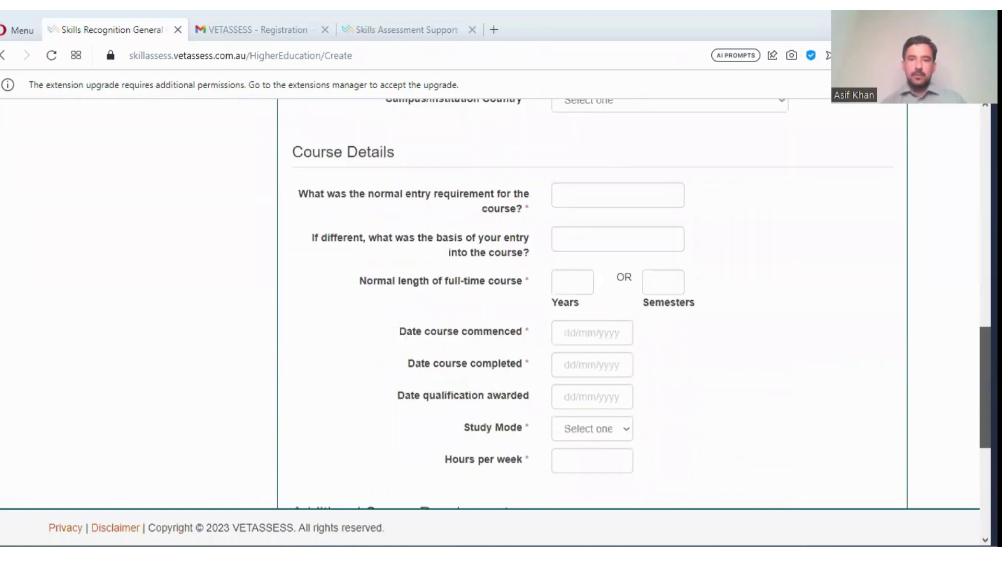
scroll(501, 302, down, 4)
scroll(501, 303, down, 3)
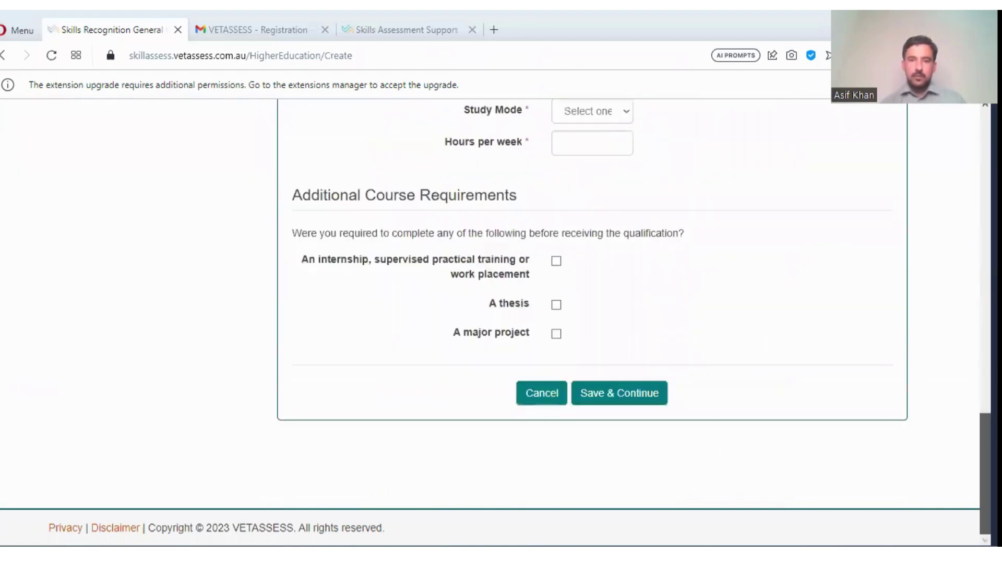
scroll(501, 302, up, 8)
scroll(501, 303, up, 9)
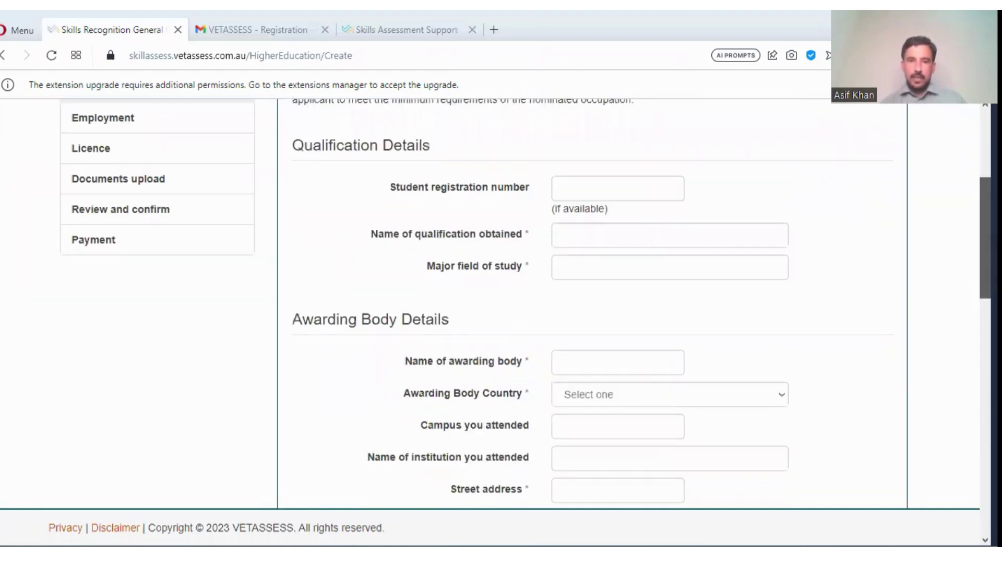
scroll(500, 303, up, 3)
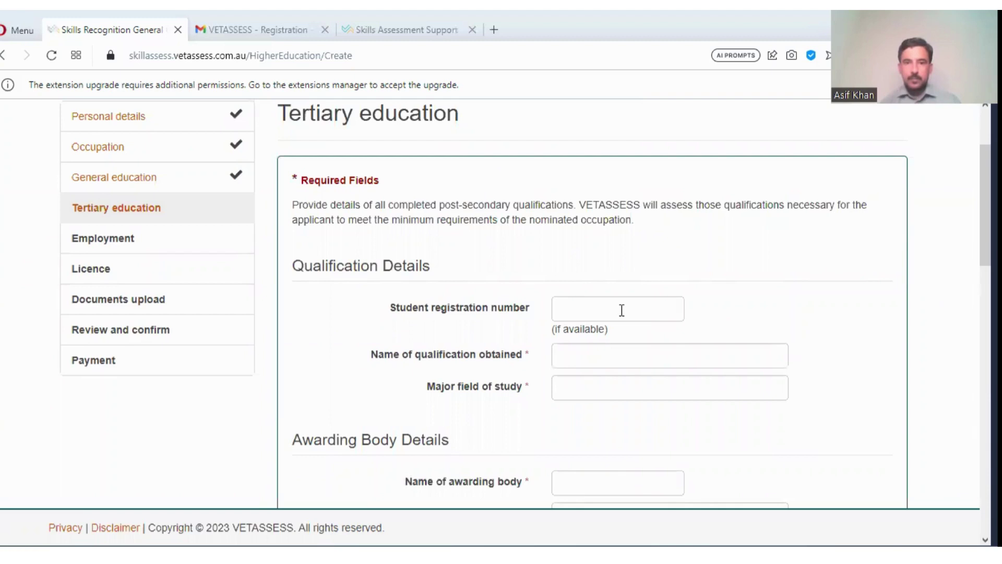
click(574, 315)
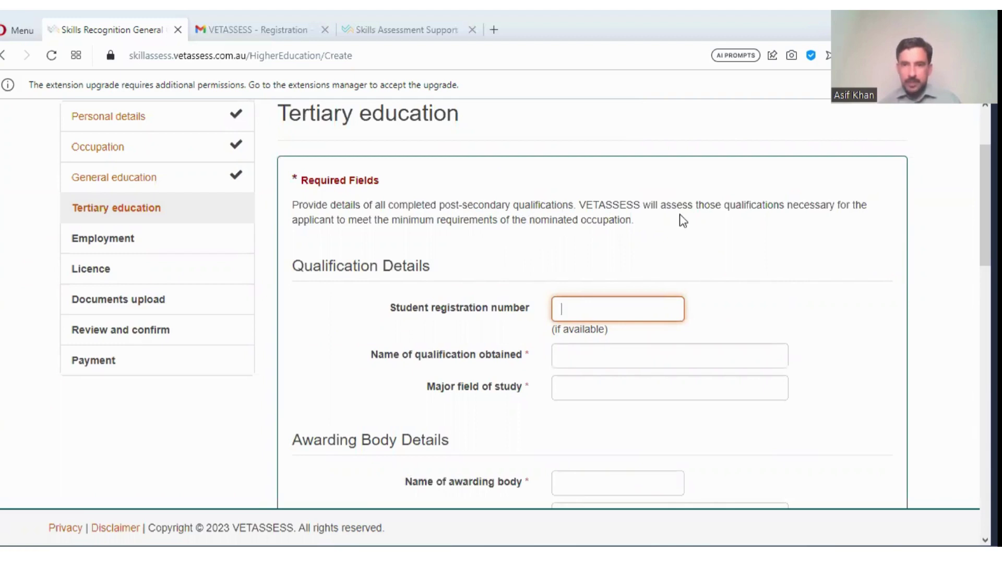
scroll(694, 218, up, 1)
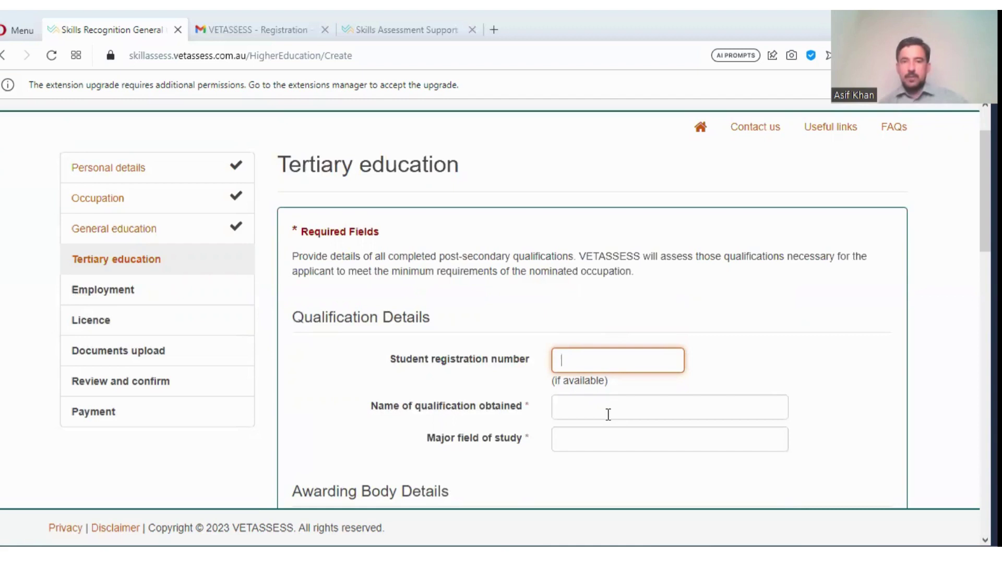
scroll(607, 416, down, 1)
scroll(574, 307, down, 1)
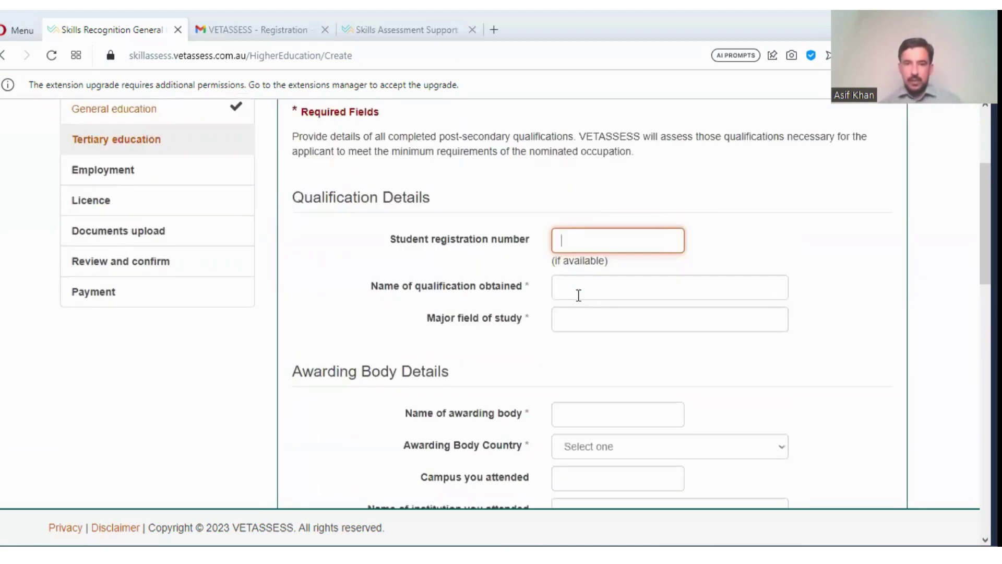
- Enter 'BS in Microbiology' as the qualification name and Microbiology as the major field of study
click(579, 296)
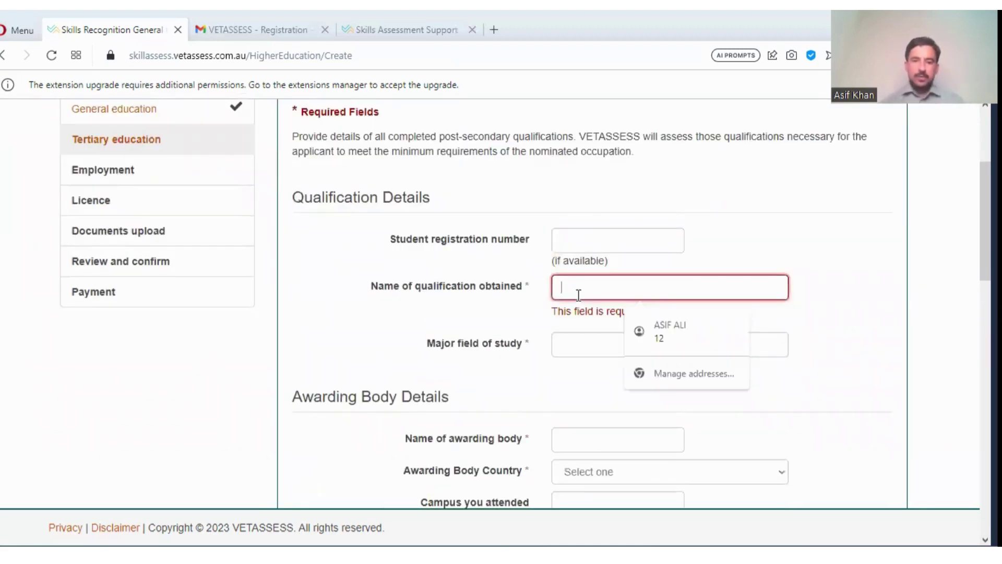
text(Ba)
key(BackSpace)
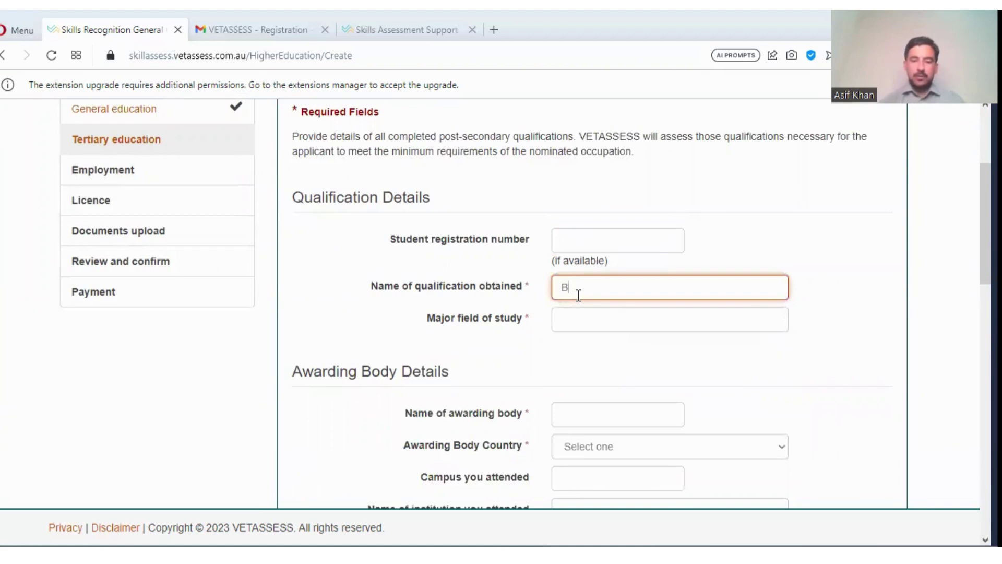
text(S. in Microbiology)
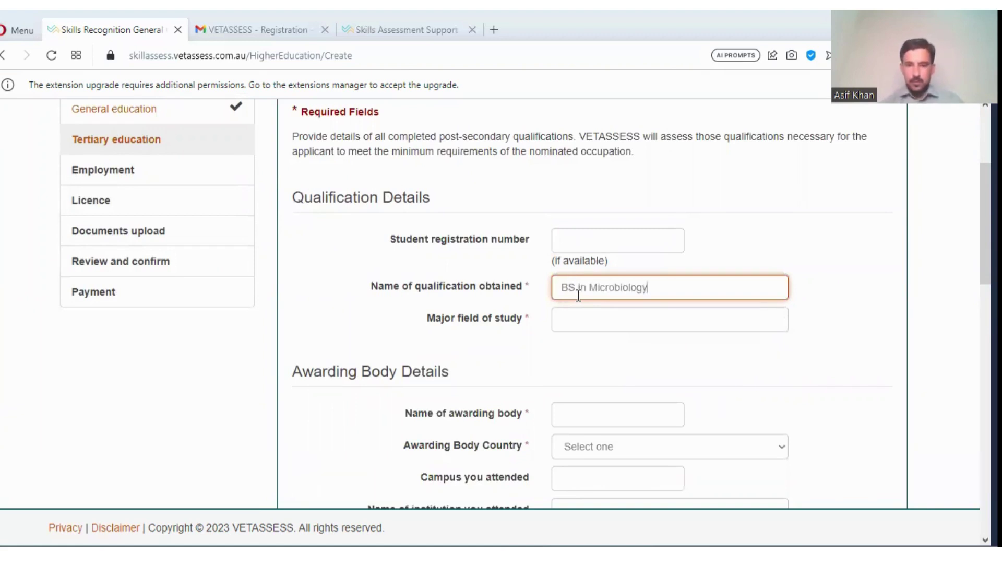
click(580, 325)
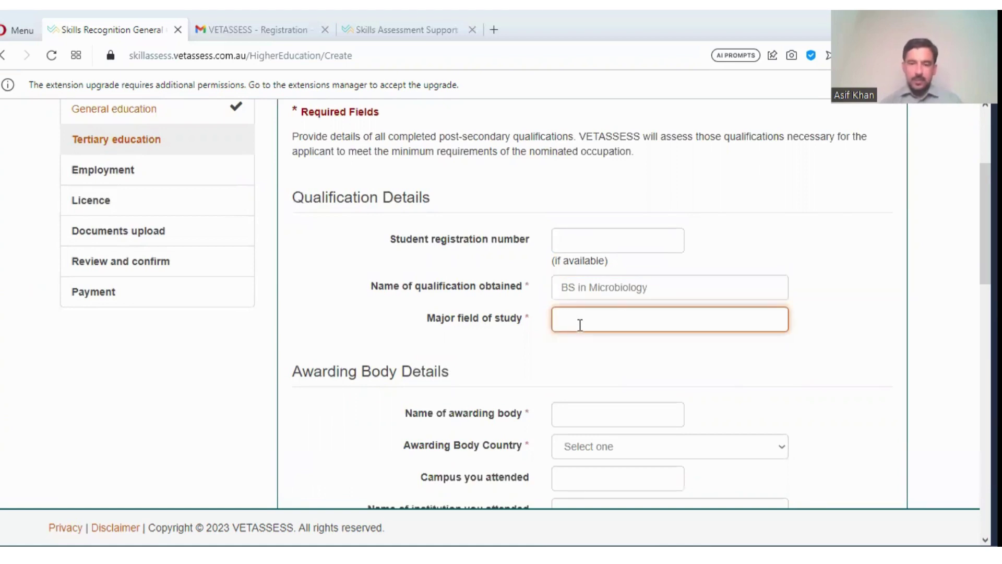
text(Microbi)
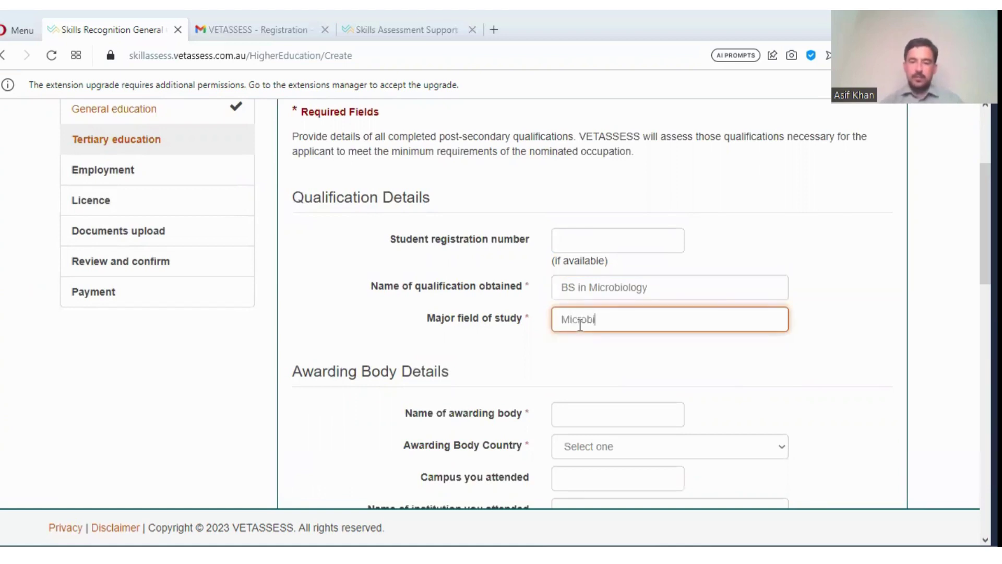
text(ology)
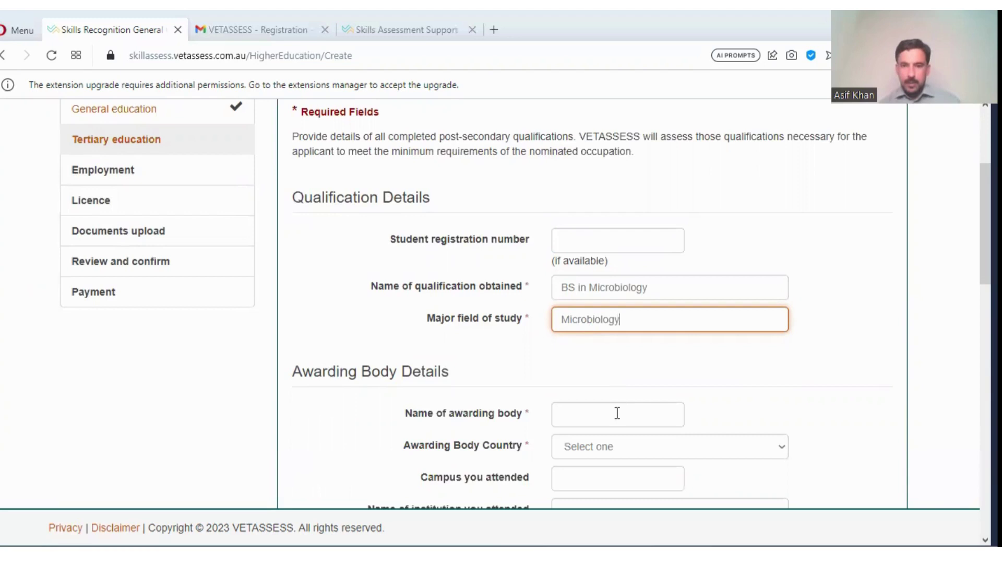
scroll(579, 343, down, 2)
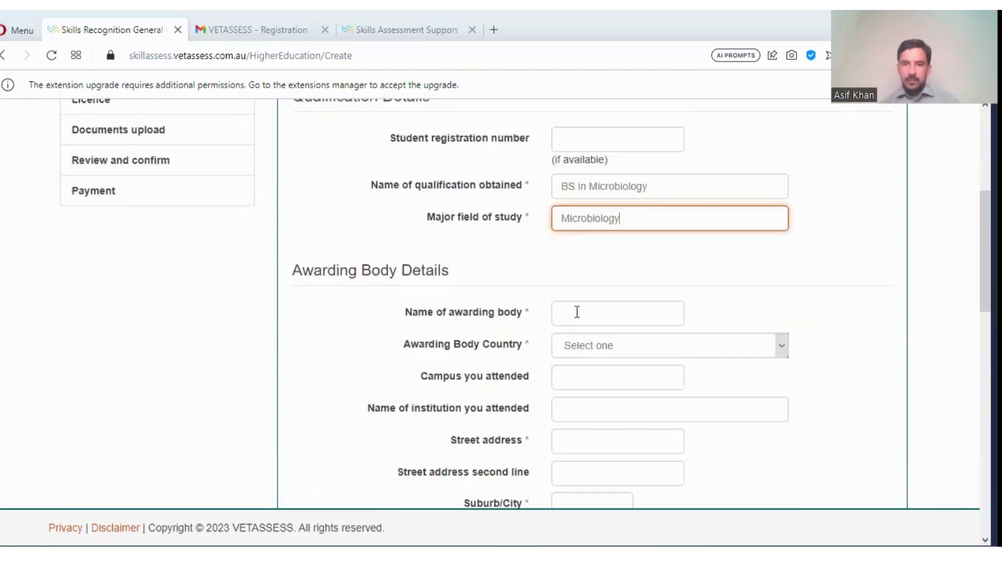
- Enter 'University of peshawar' as the awarding body, with Pakistan as its country
click(576, 309)
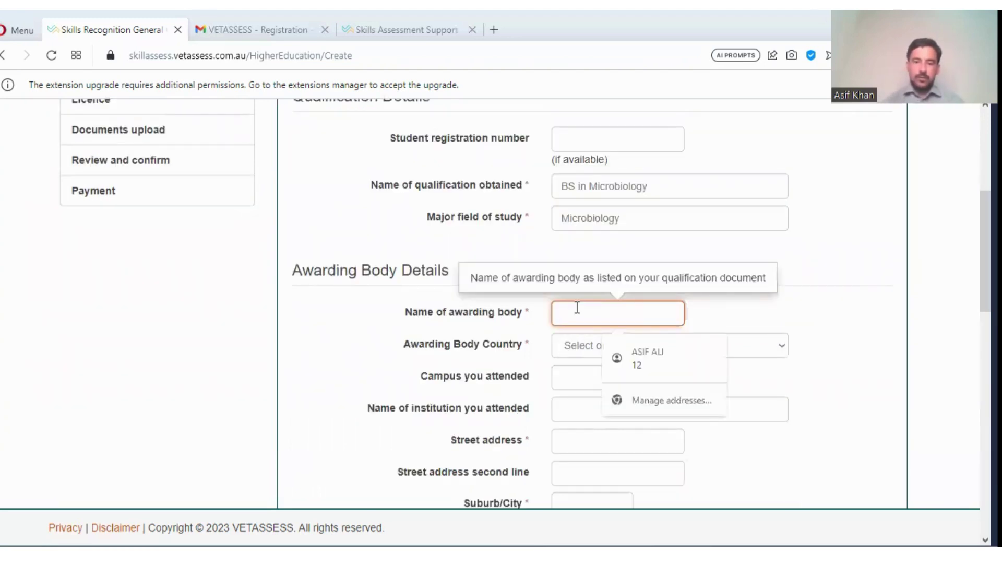
text(Universi)
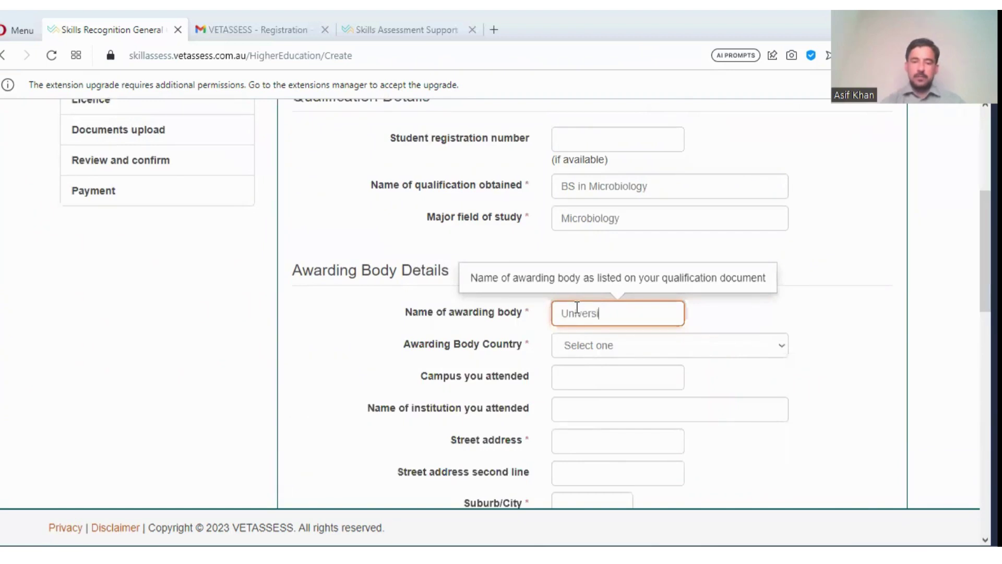
text(ty of p)
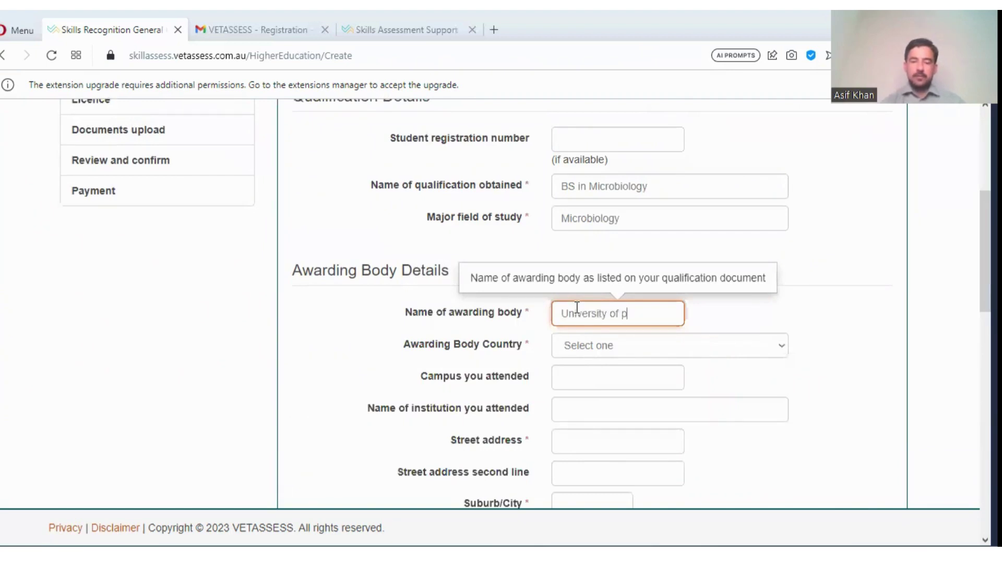
text(eshawar)
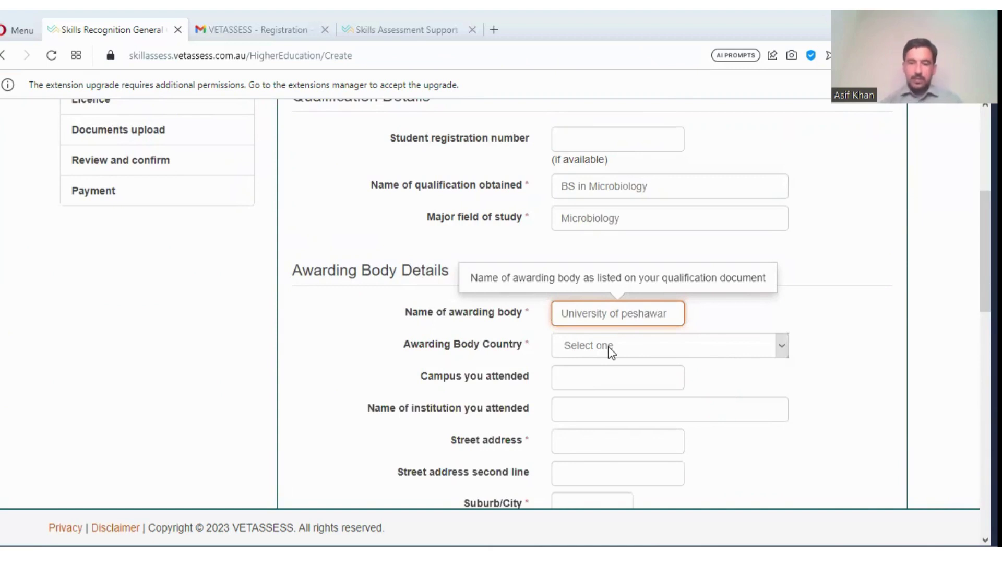
click(610, 347)
key(p)
key(a)
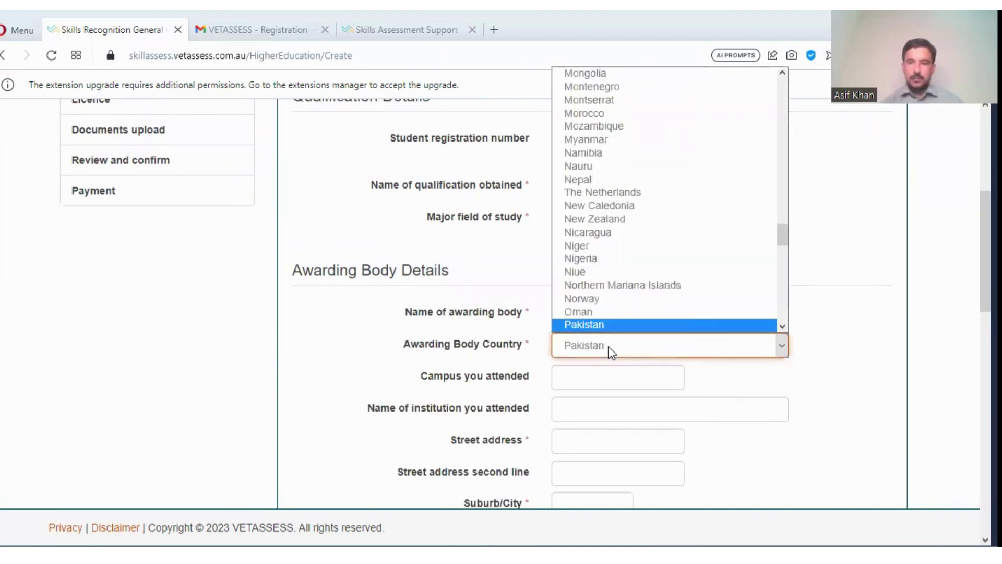
- Enter Main as the campus and 'Peshawar University' as the institution name
click(590, 376)
text(M)
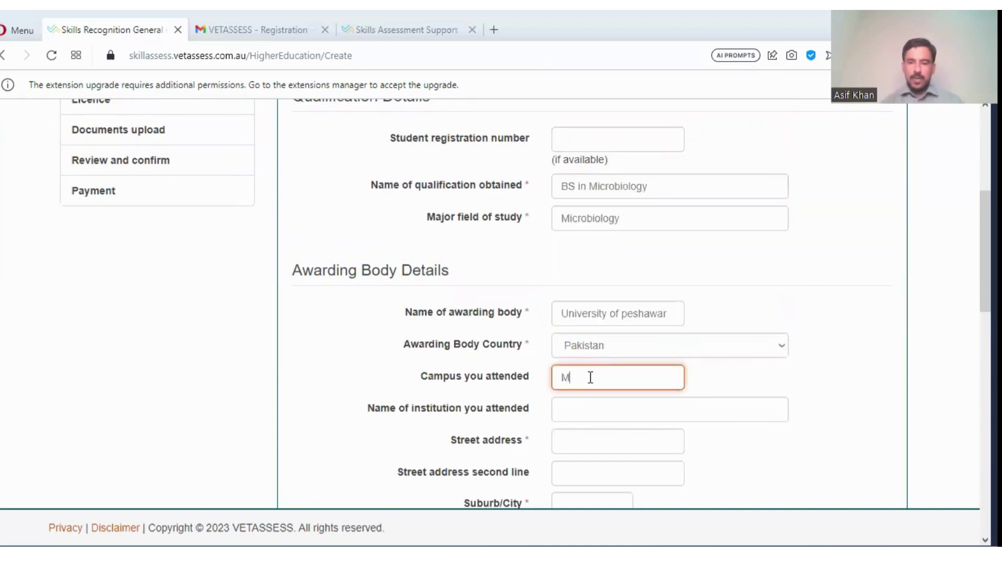
text(ain)
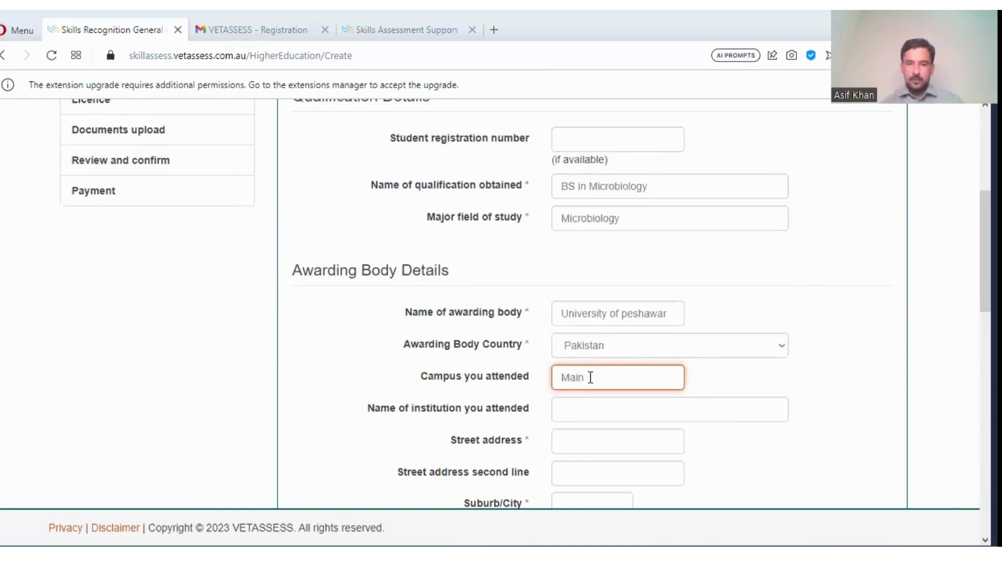
scroll(586, 418, down, 3)
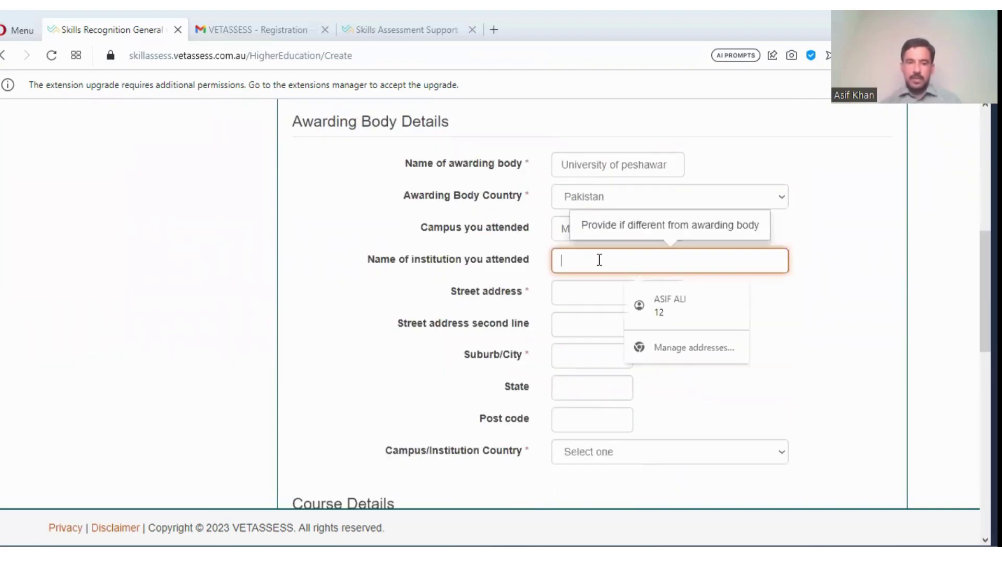
text(P)
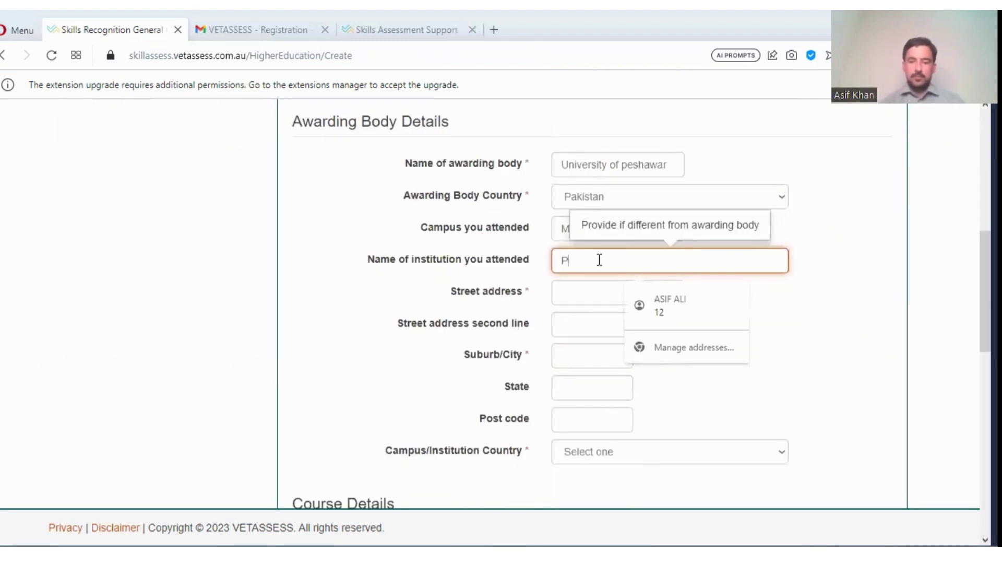
text(eshawar)
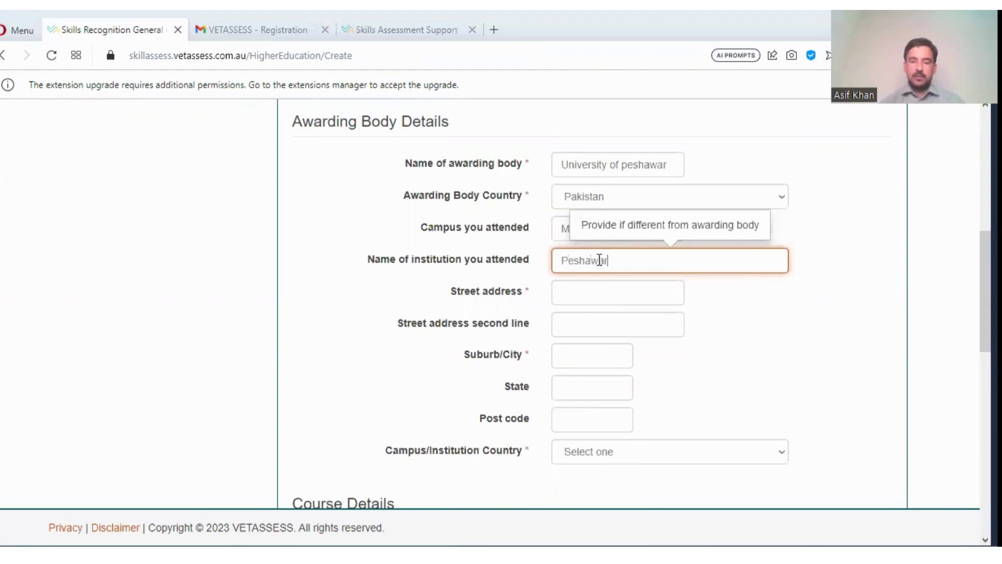
text( University)
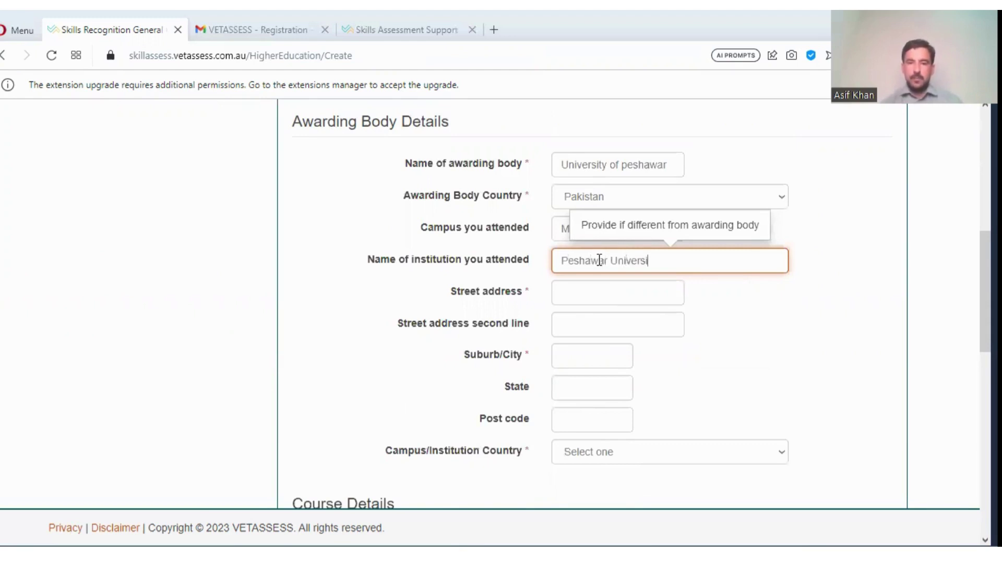
- Fill in the institution address: Peshawar, university road, city and state peshawar, post code 5000
click(585, 293)
text(P)
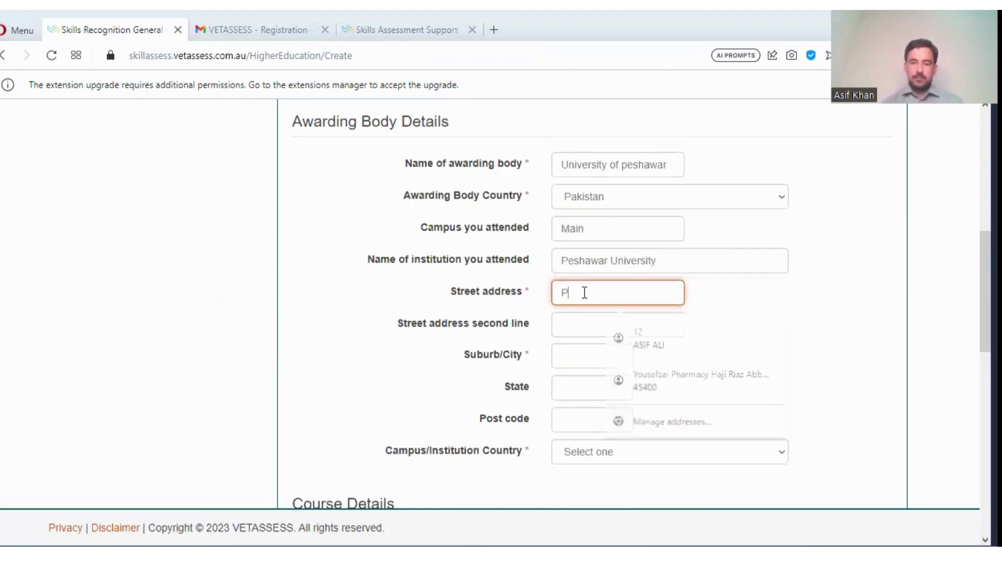
text(eshawar)
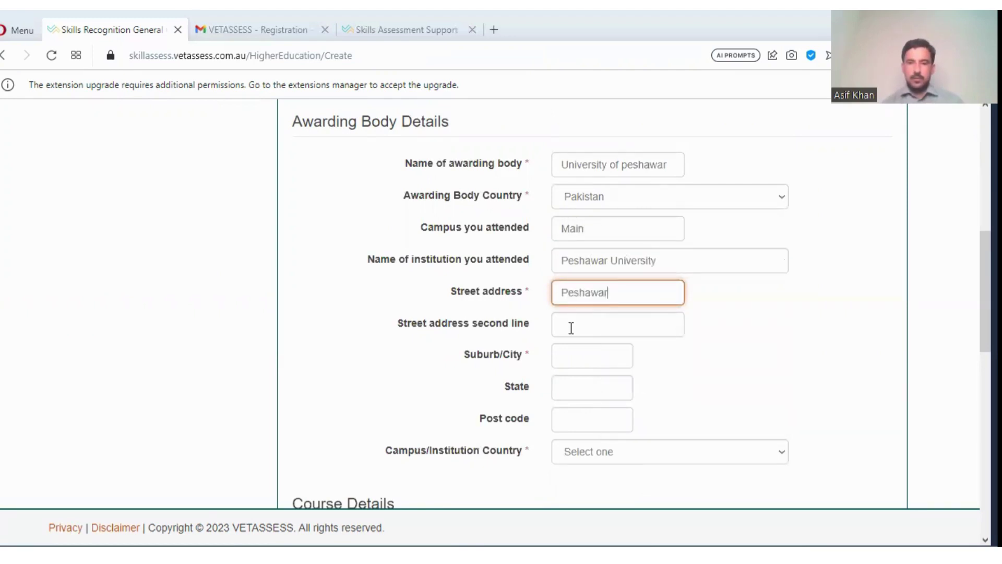
click(570, 327)
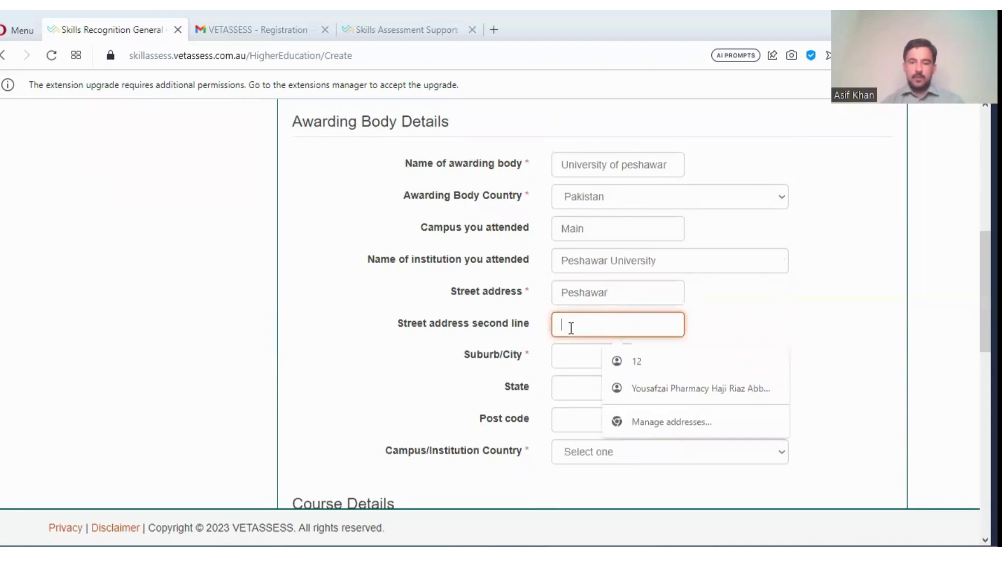
text(unive)
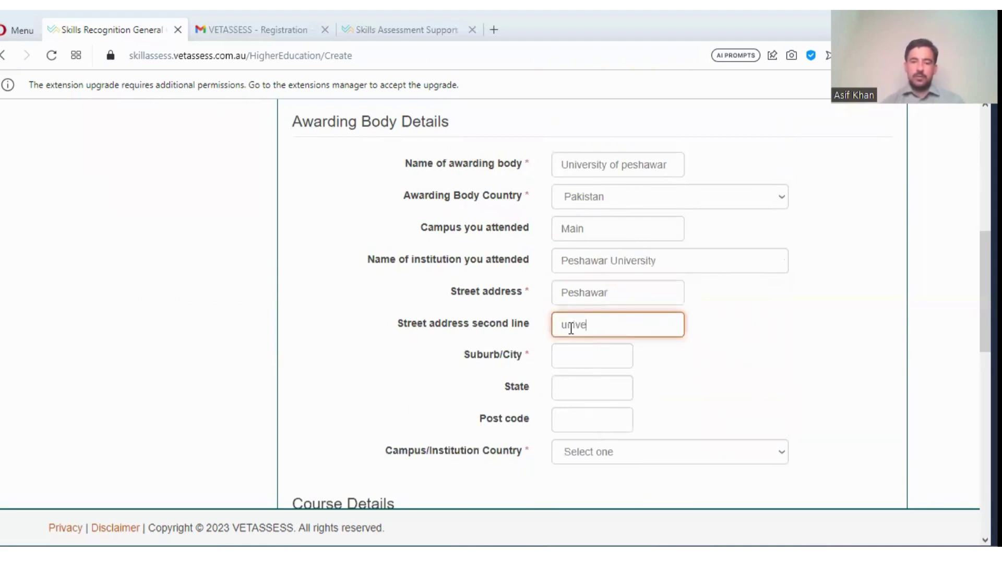
text( road)
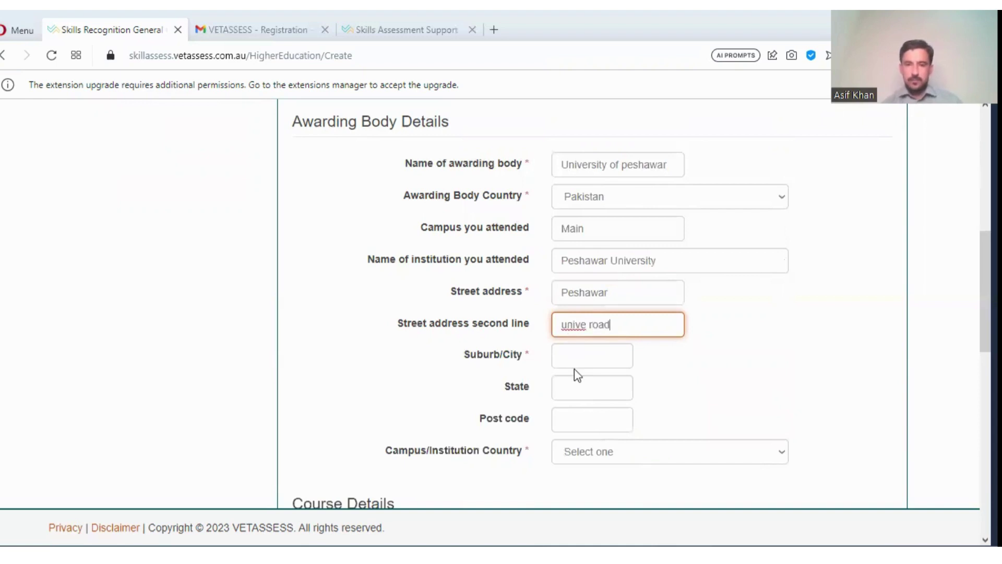
click(588, 325)
text(rsity  r)
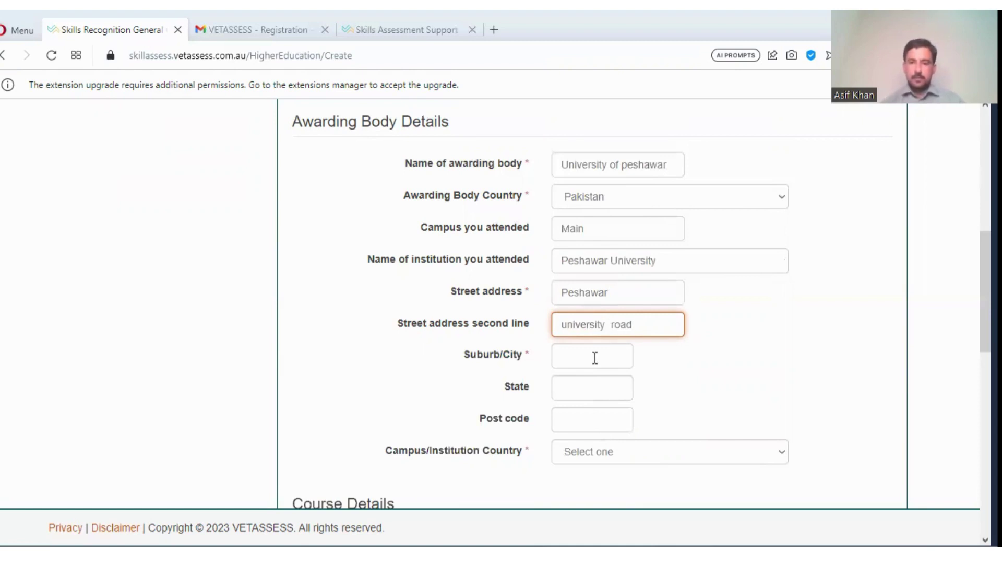
click(595, 358)
text(peshawar)
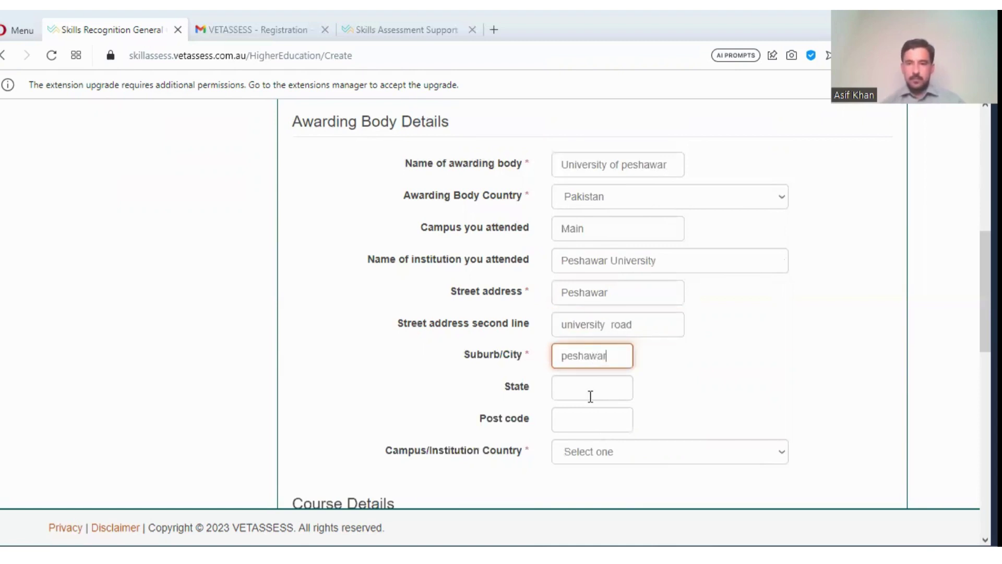
click(590, 392)
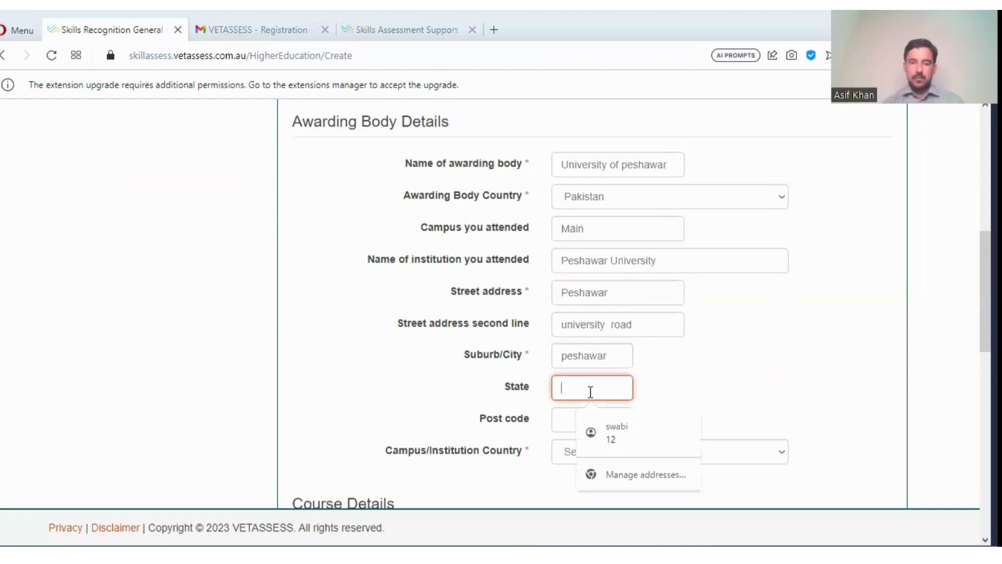
text(peshawar)
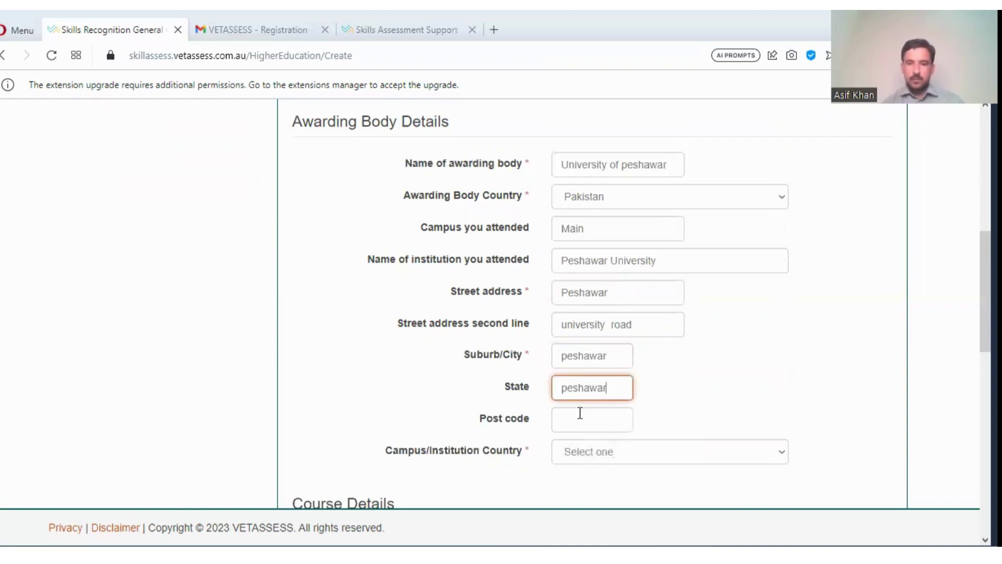
click(581, 425)
text(5)
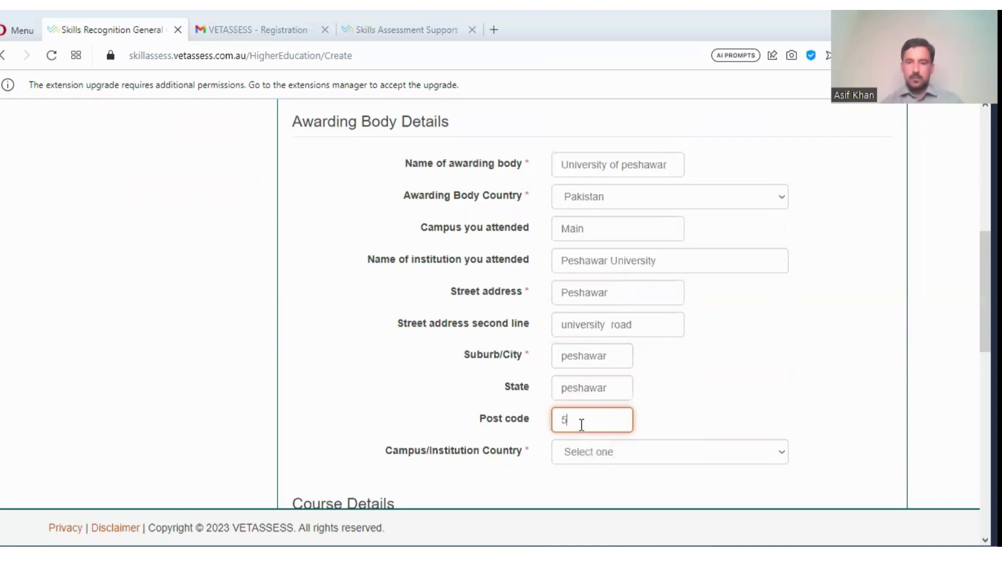
text(000)
- Choose Pakistan as the Campus/Institution Country
scroll(651, 313, down, 2)
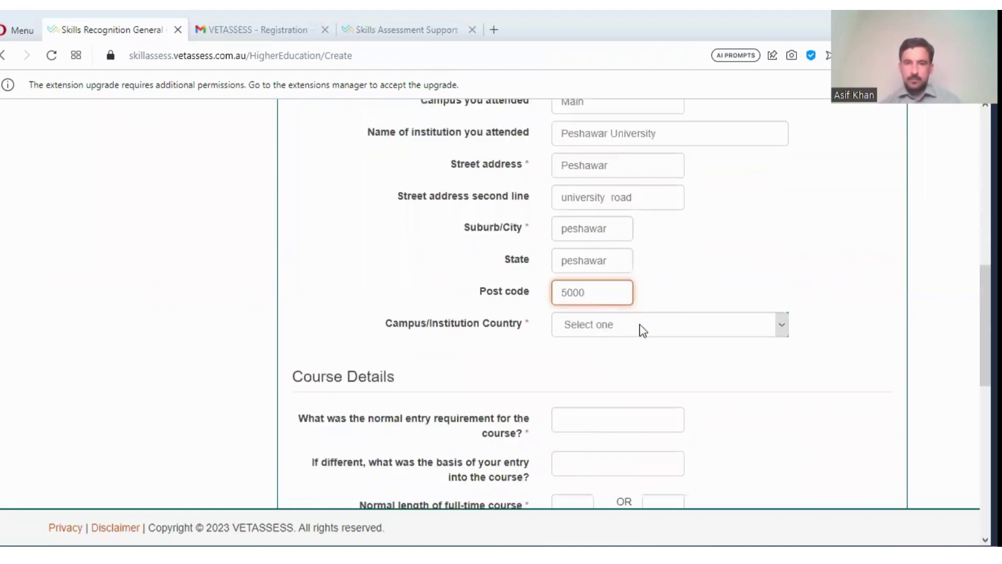
click(641, 325)
key(p)
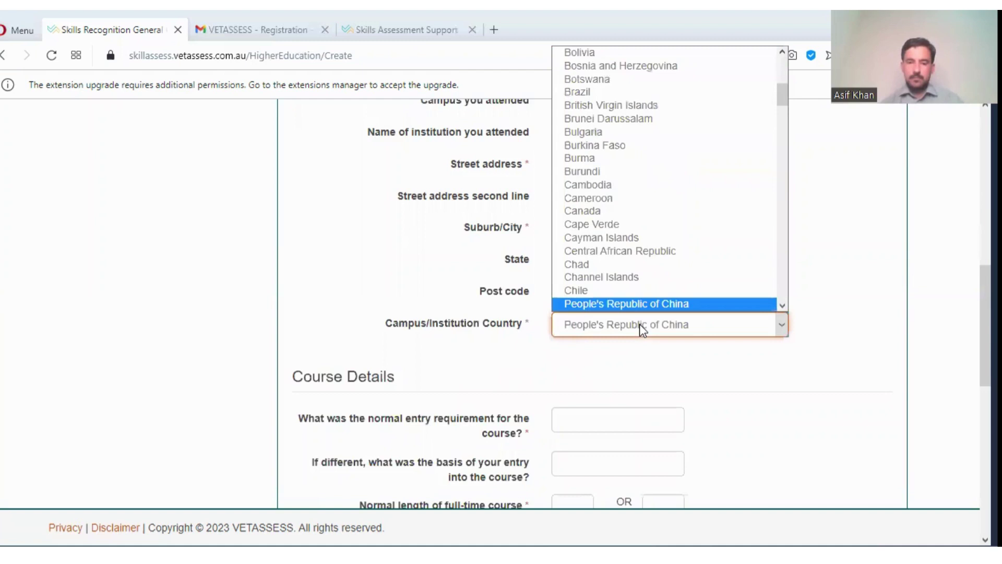
key(a)
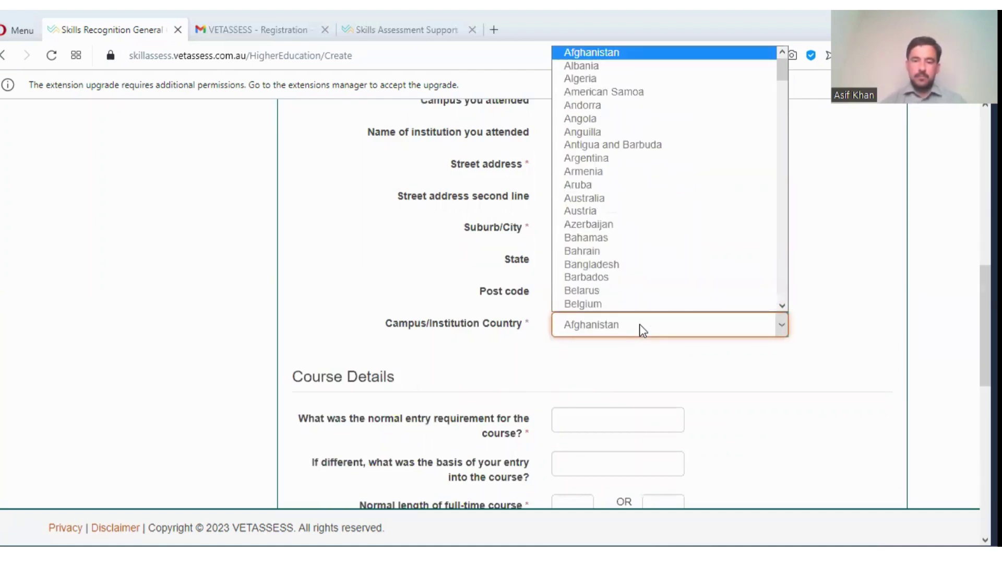
text(pa)
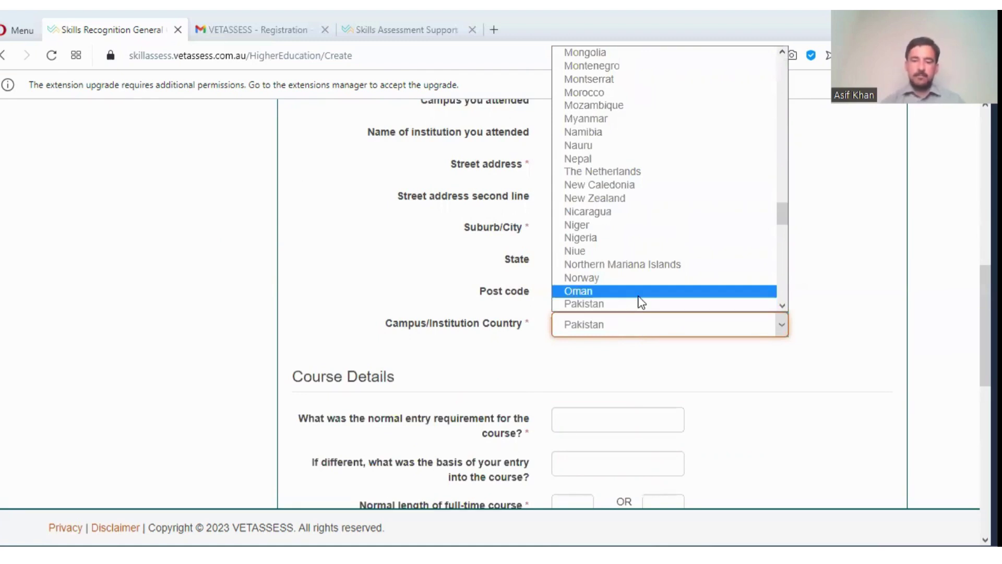
click(639, 304)
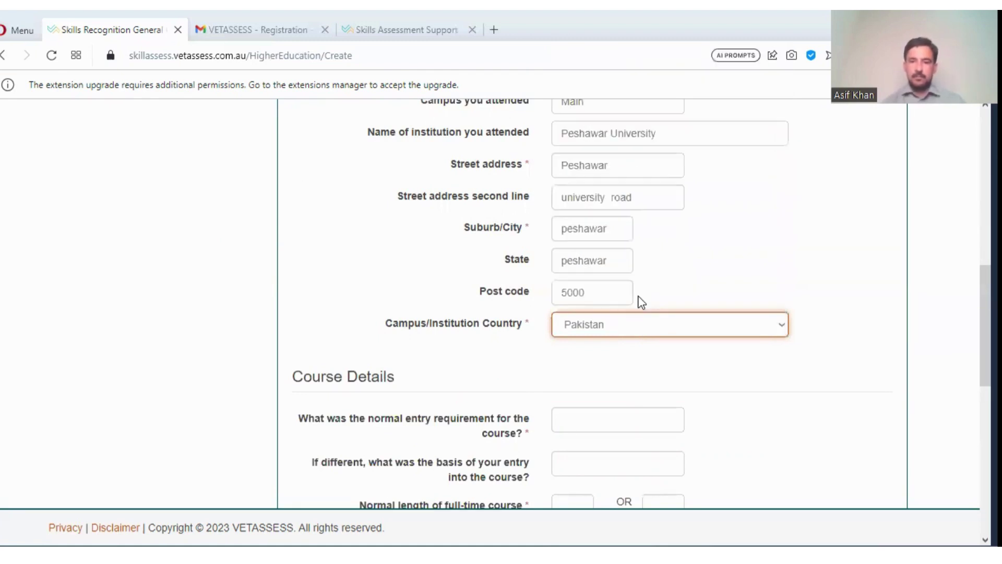
click(616, 395)
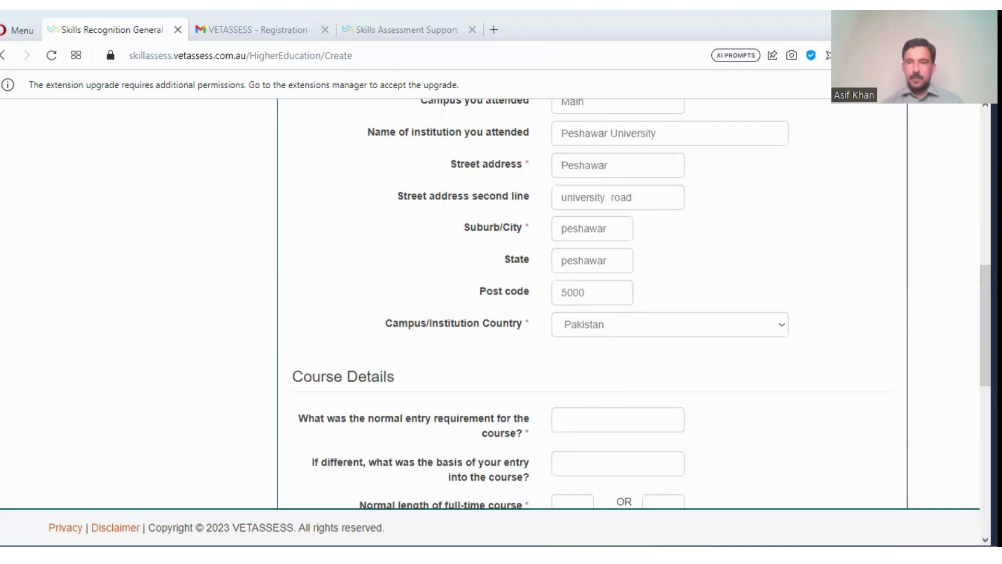
- Record the full-time course length as 8 semesters, with a normal semester length of 5 months
scroll(592, 303, down, 3)
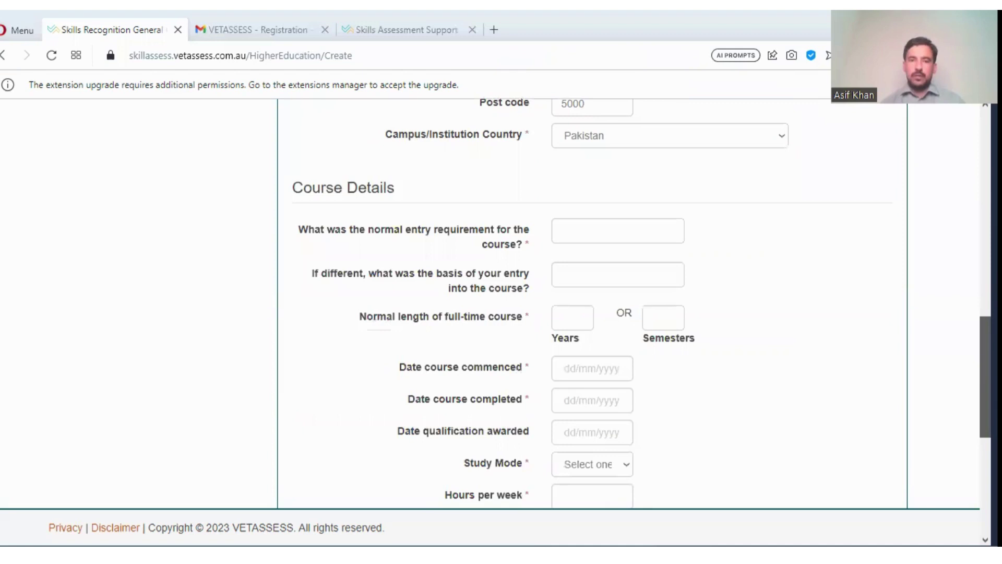
scroll(592, 303, down, 1)
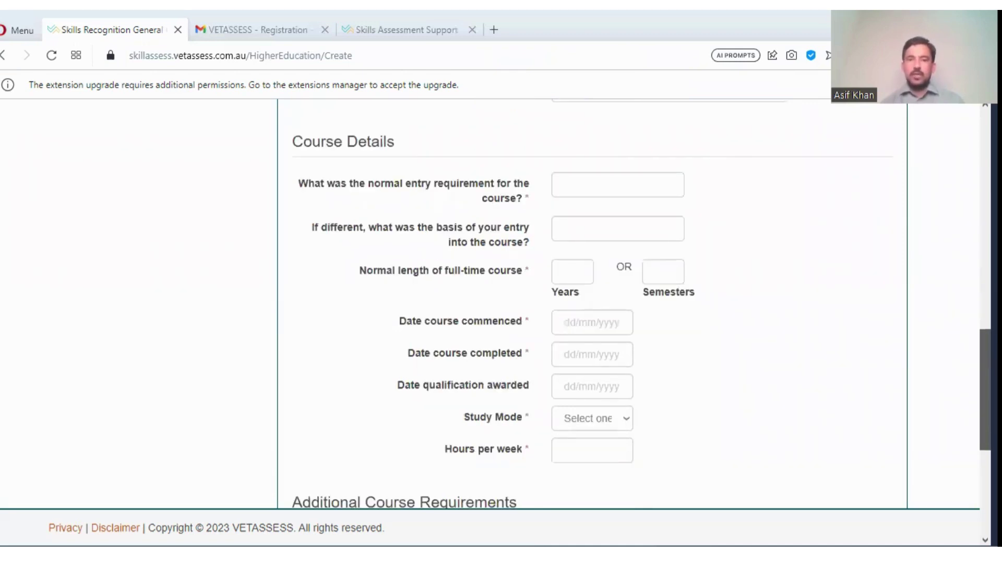
scroll(592, 302, down, 1)
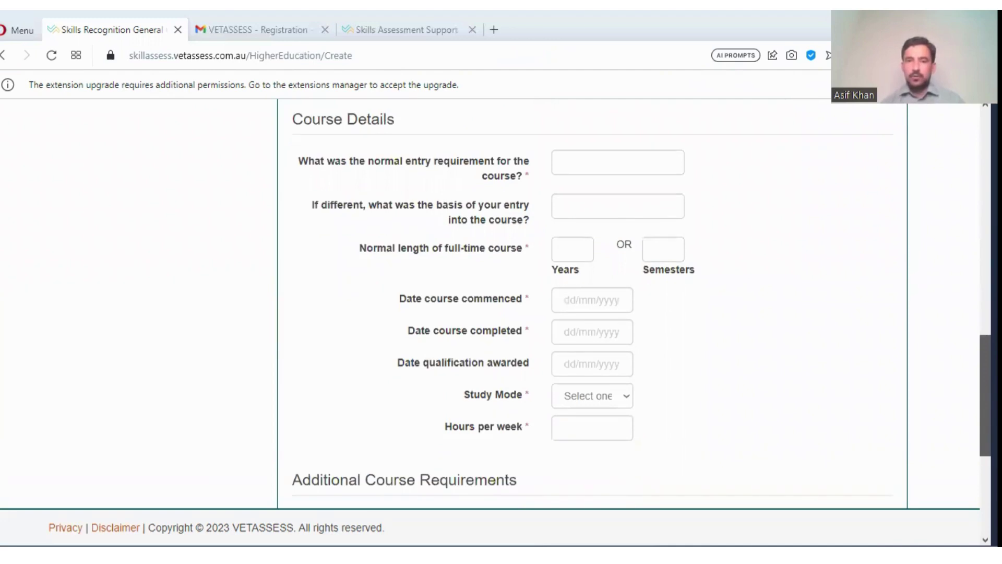
click(667, 254)
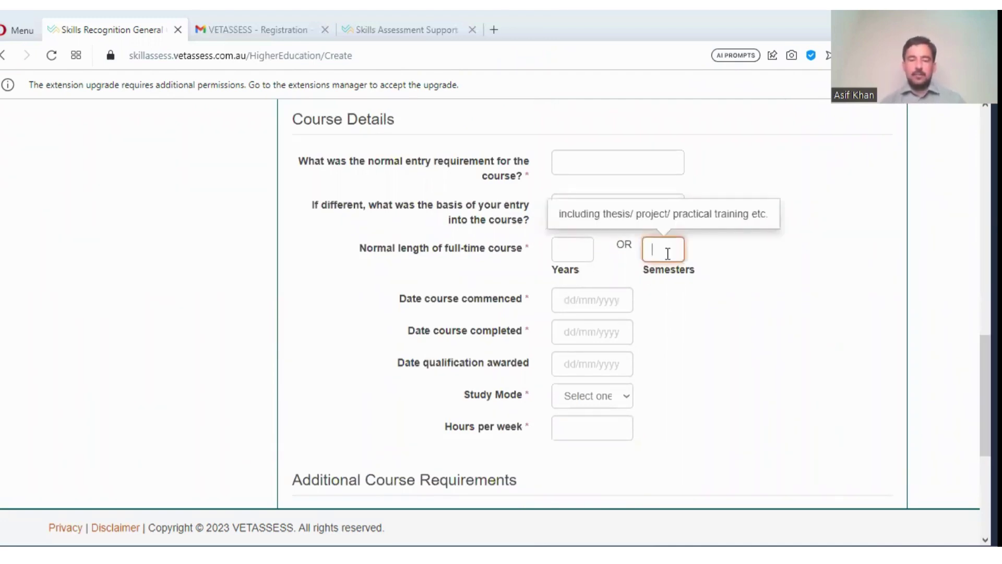
text(8)
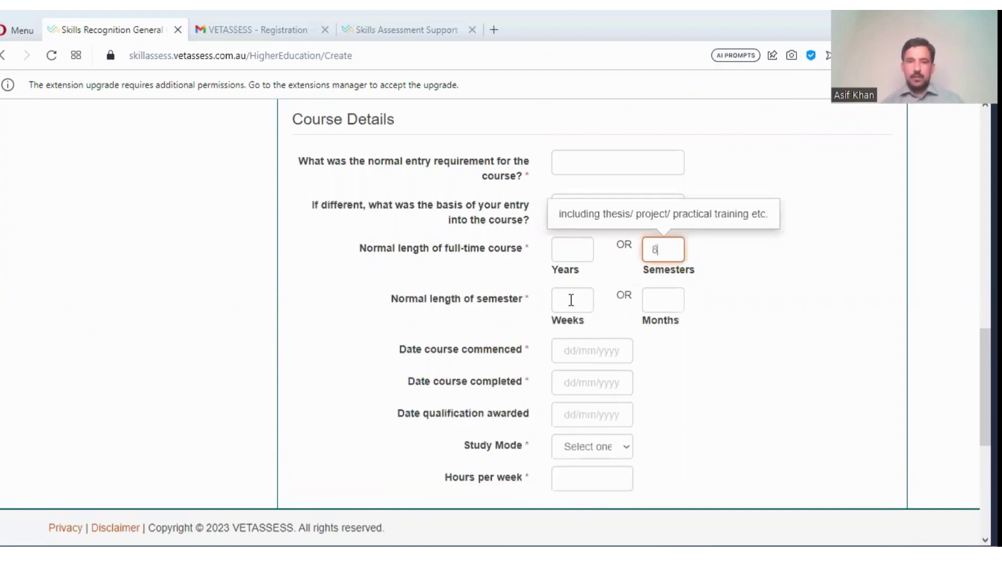
click(571, 300)
click(669, 302)
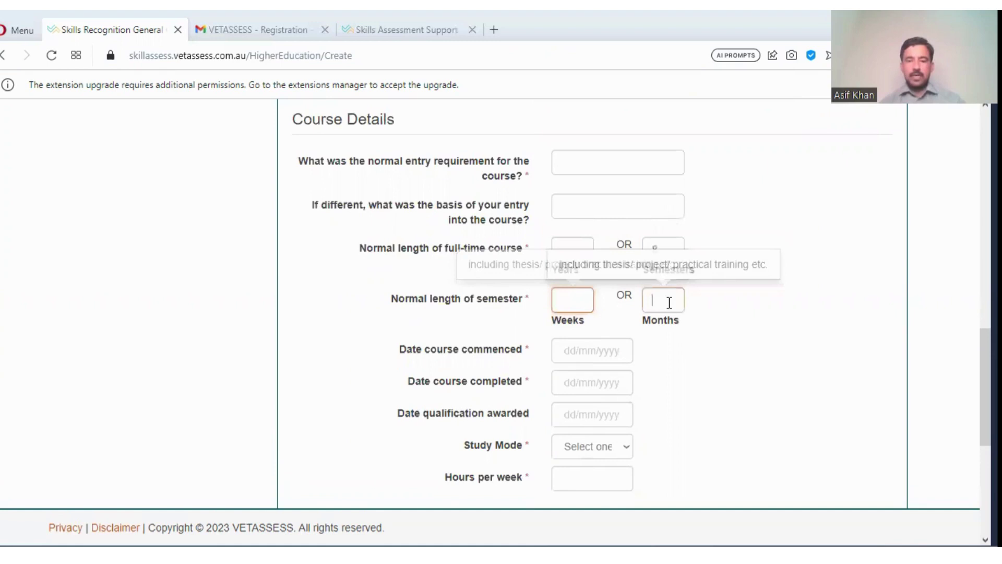
text(5)
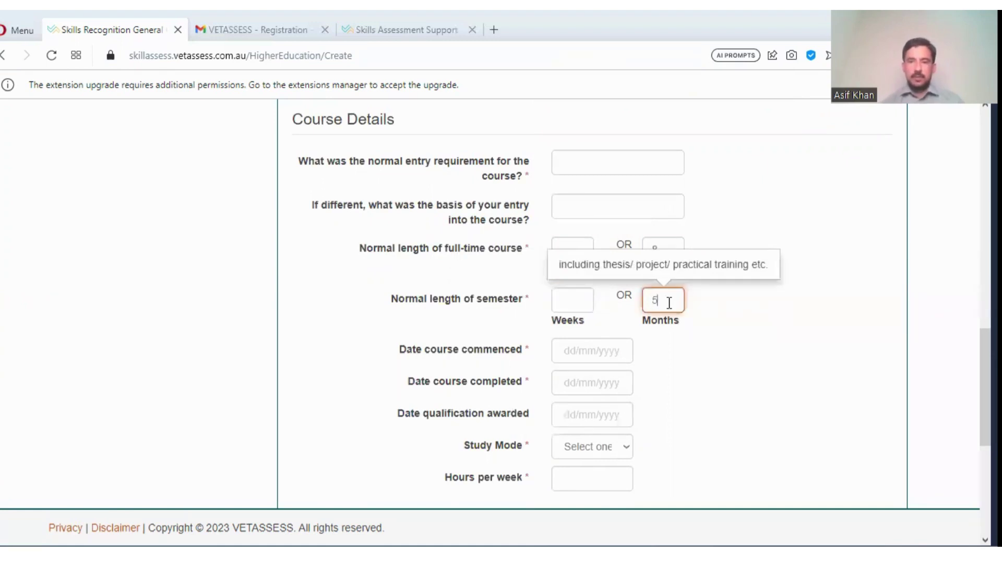
click(596, 349)
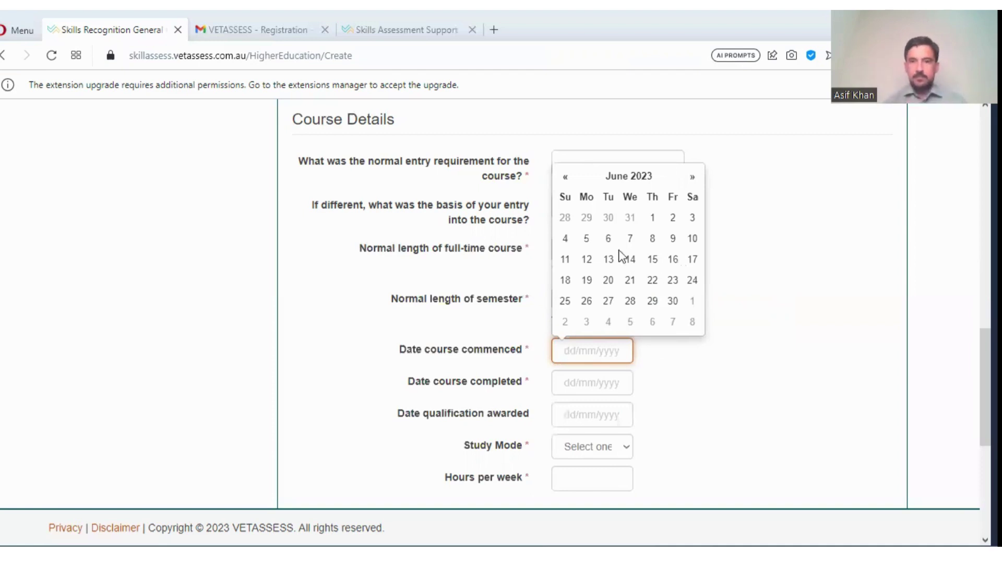
- Set Date course commenced to 01/02/2014 in the calendar
click(644, 177)
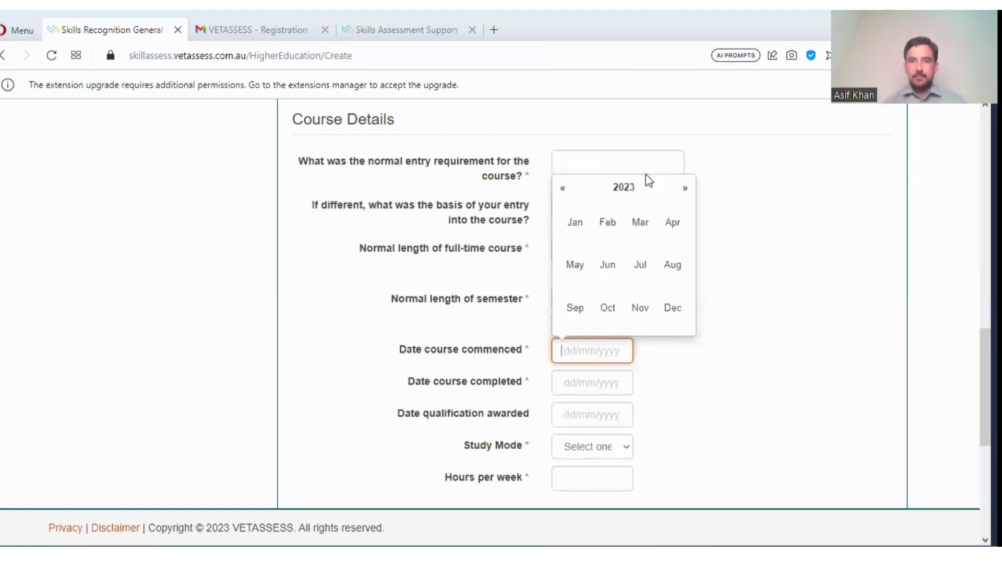
click(563, 191)
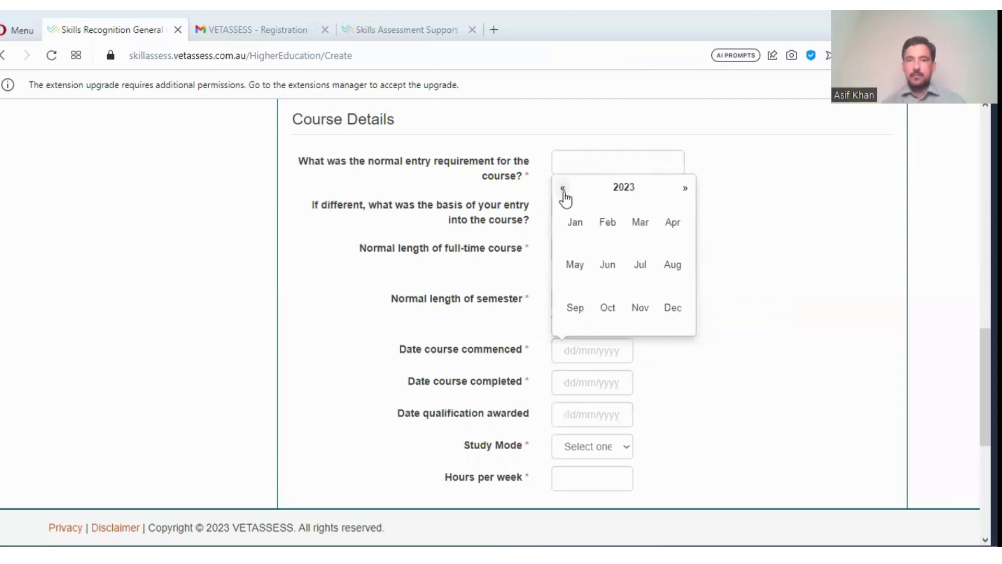
click(563, 189)
click(563, 189)
click(563, 189)
click(563, 189)
click(563, 189)
click(563, 189)
click(563, 188)
click(563, 189)
click(563, 189)
click(563, 189)
click(563, 188)
click(563, 189)
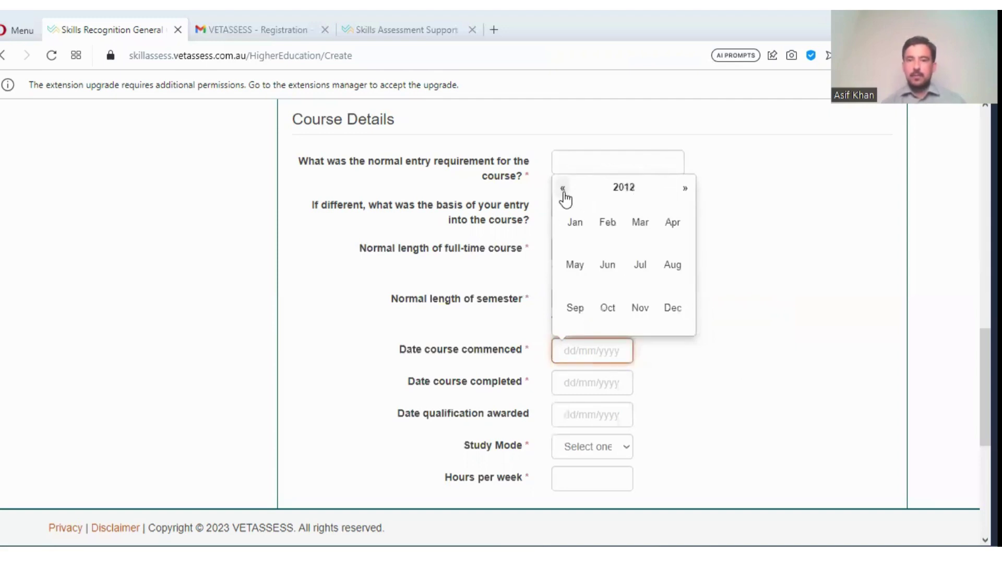
click(686, 189)
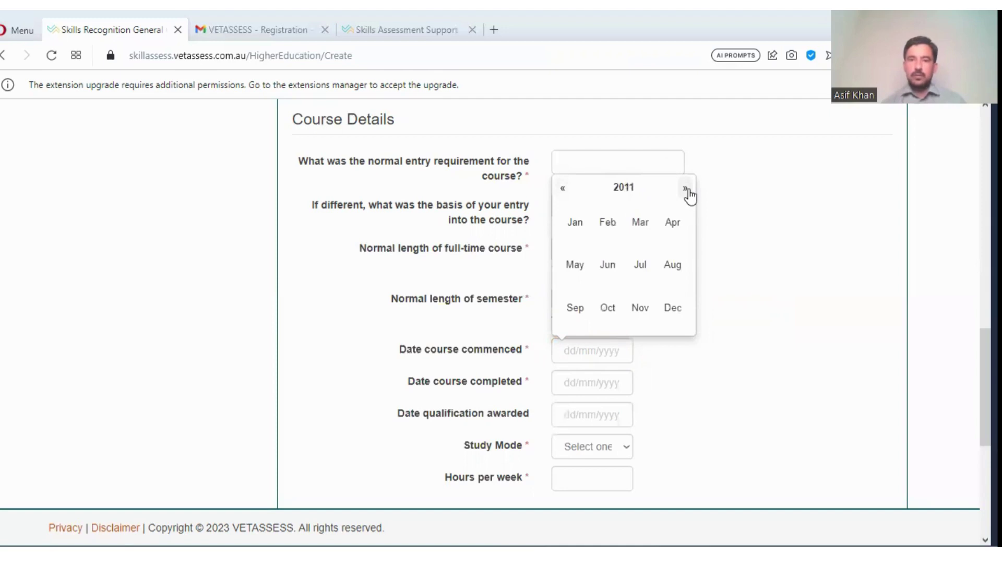
click(686, 189)
click(686, 189)
click(686, 189)
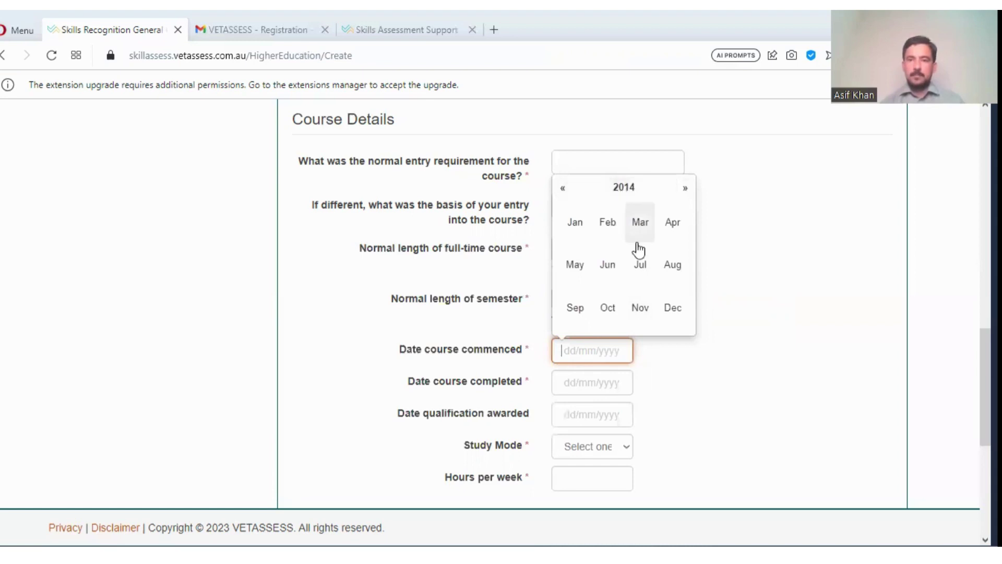
click(622, 192)
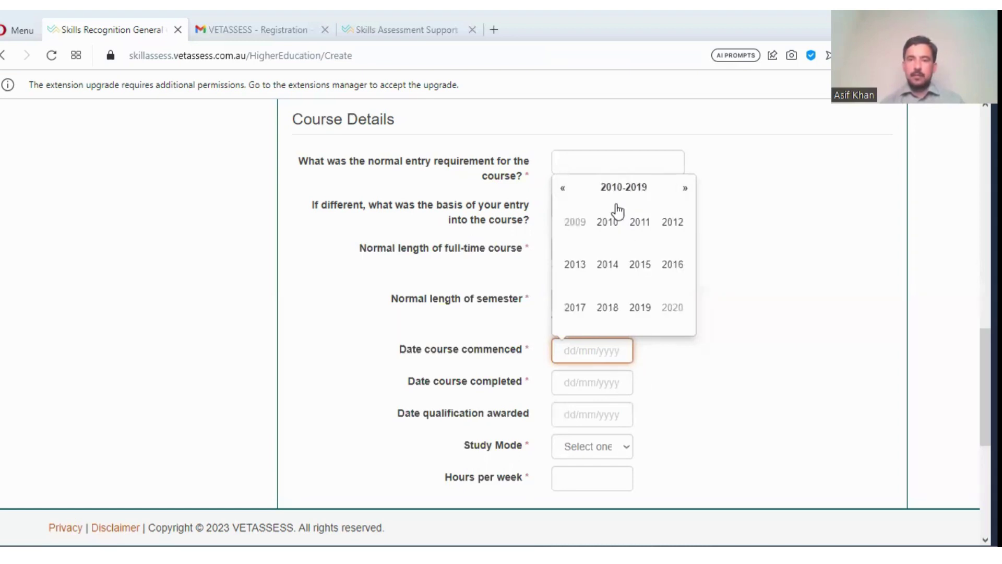
click(608, 269)
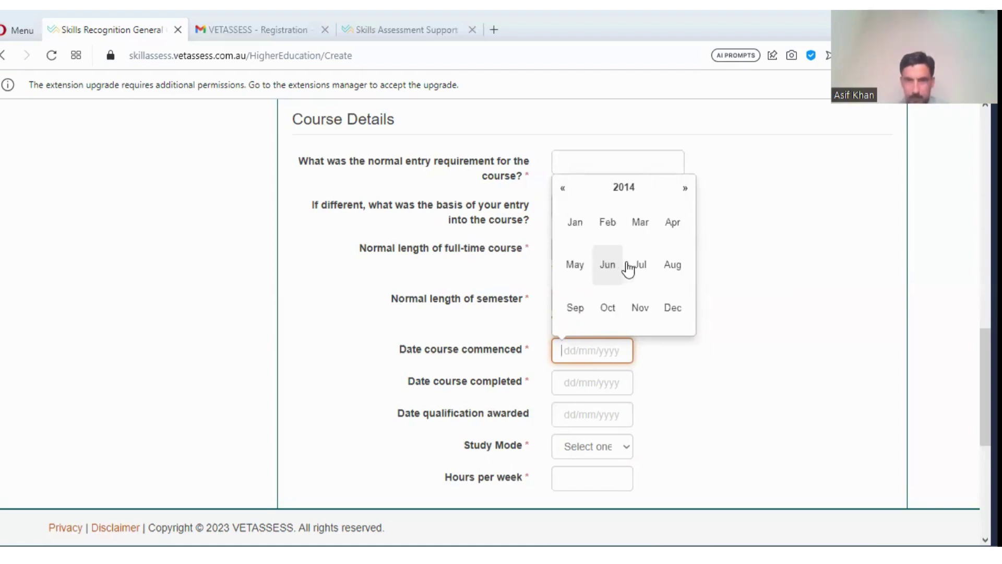
click(608, 223)
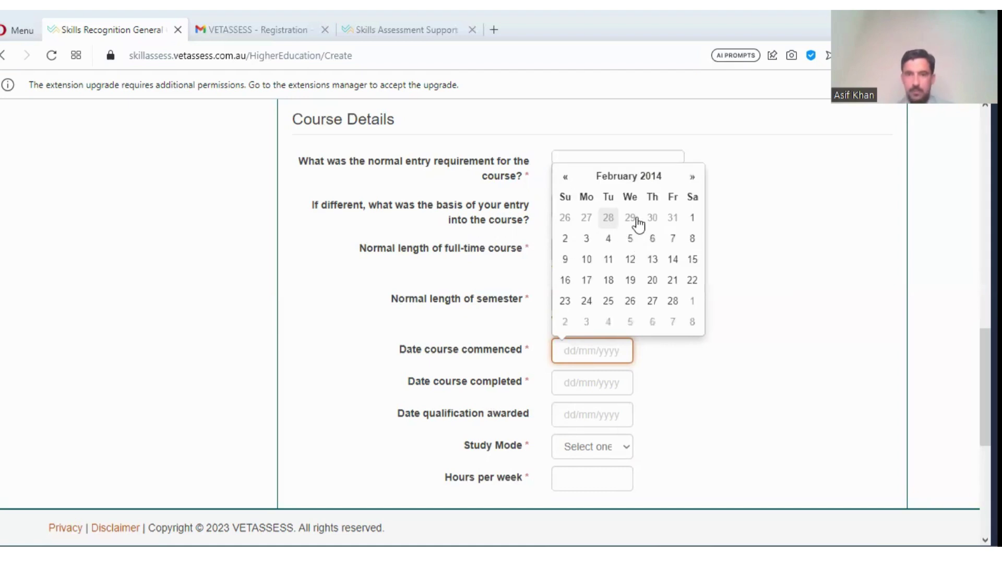
click(690, 219)
- Set Date course completed to 29/12/2018 in the calendar
click(605, 378)
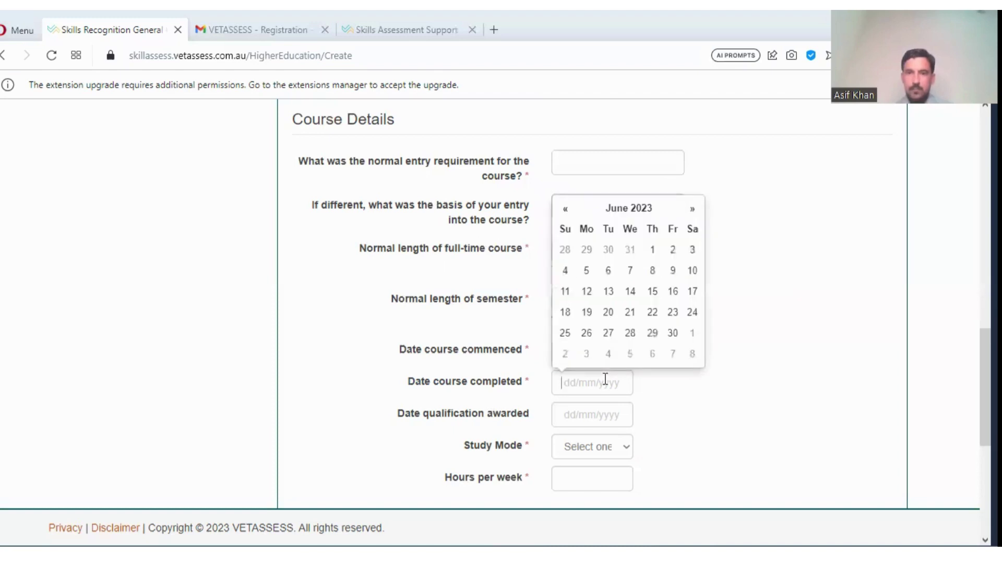
click(631, 209)
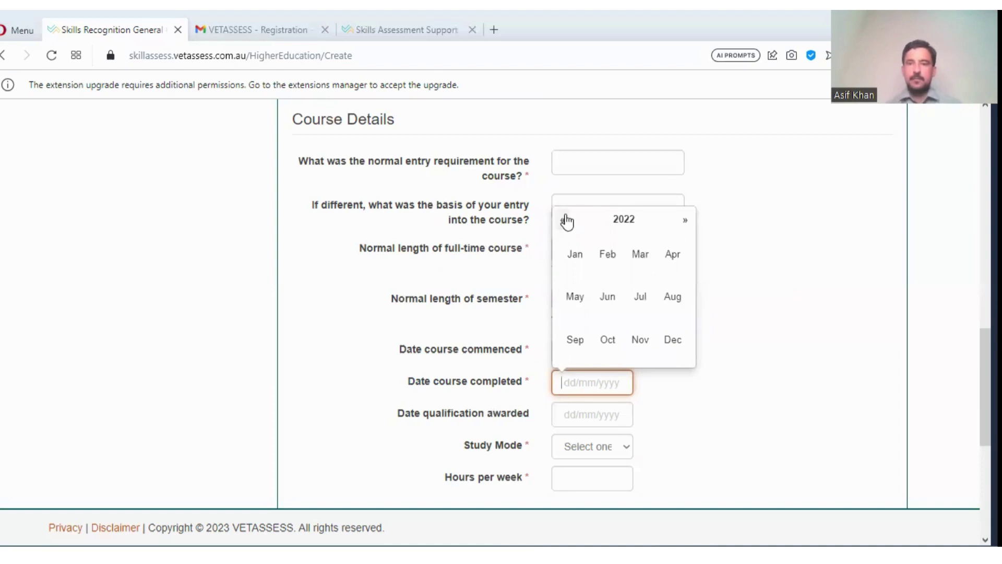
triple_click(566, 220)
triple_click(566, 220)
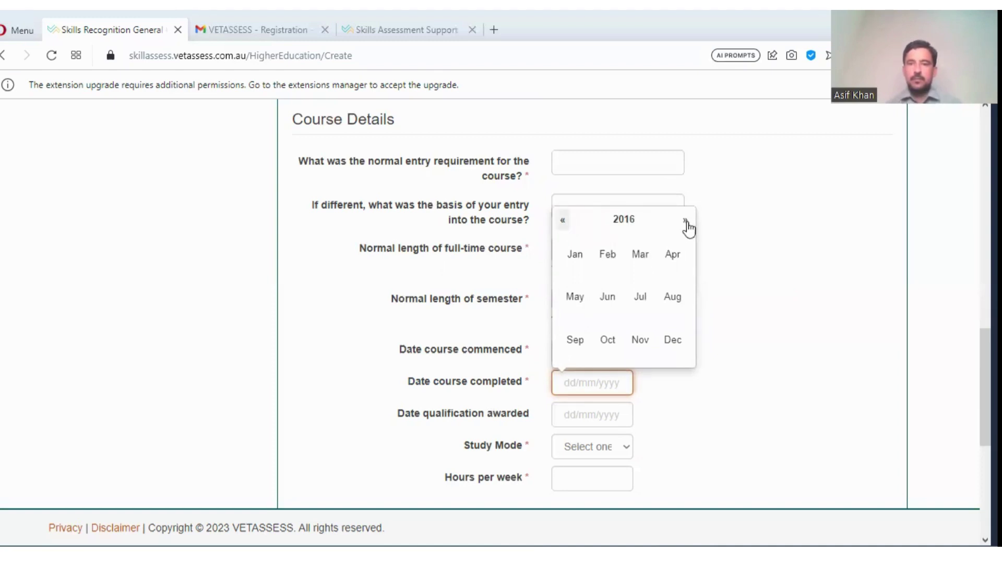
click(686, 226)
click(686, 225)
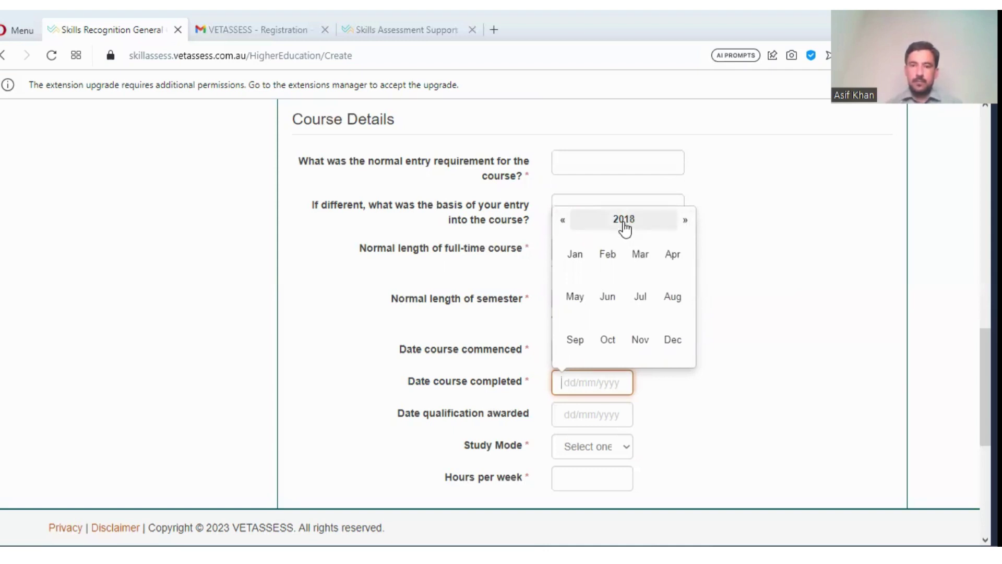
click(624, 221)
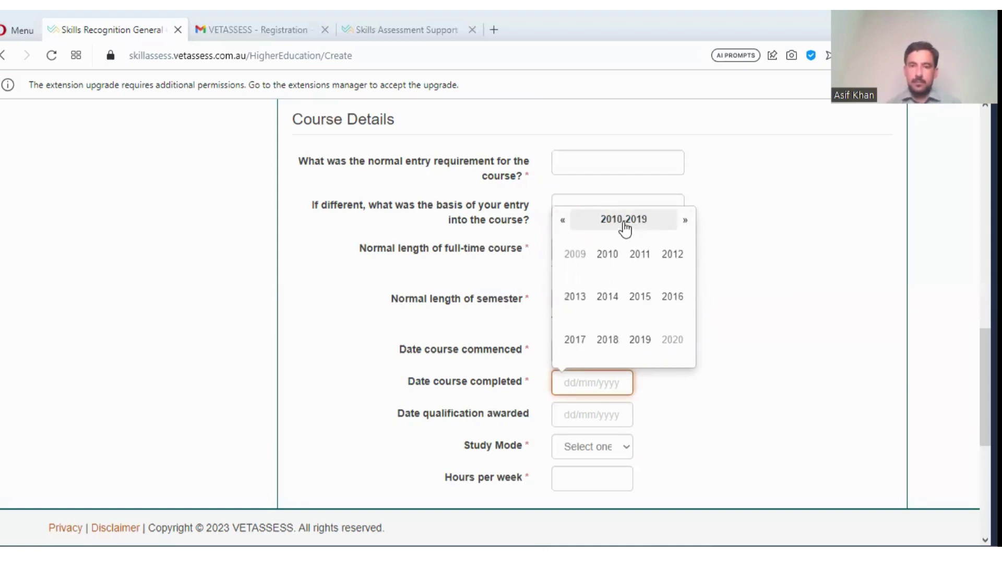
click(607, 345)
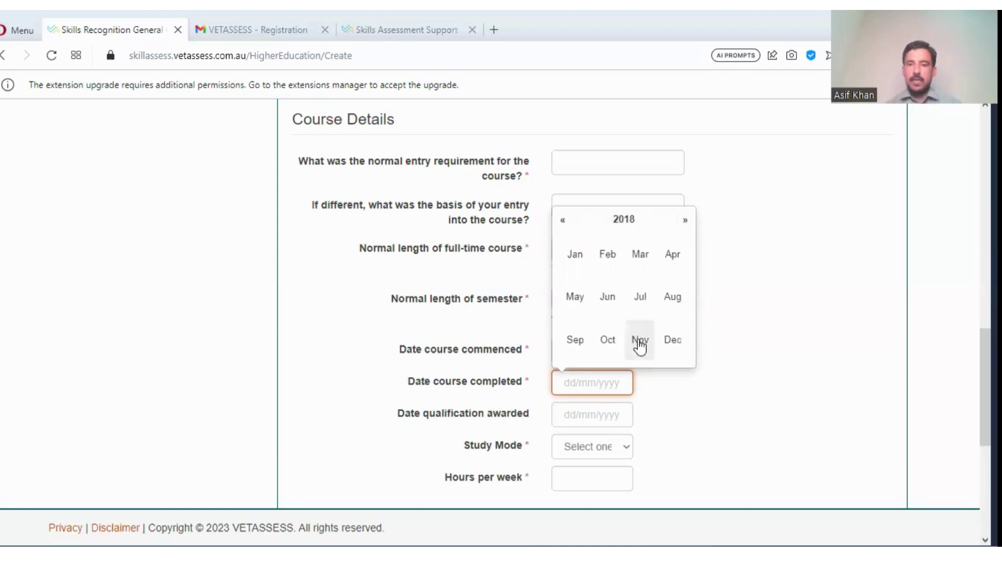
click(676, 345)
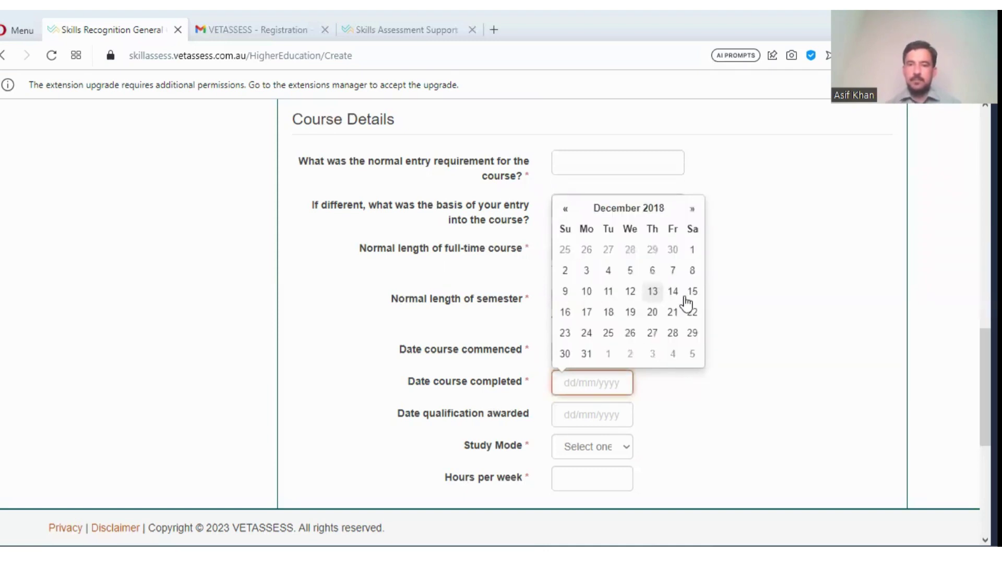
click(692, 333)
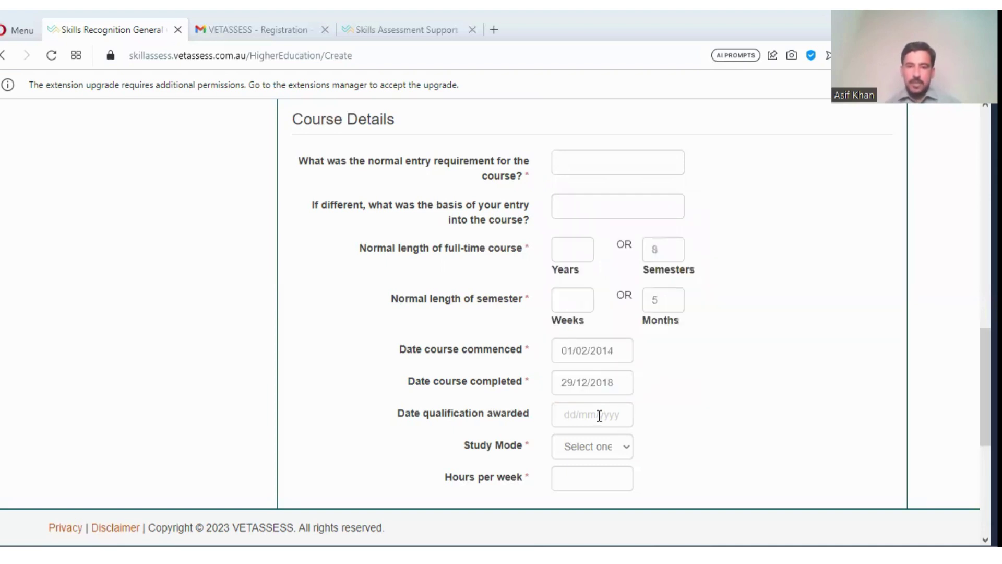
click(599, 416)
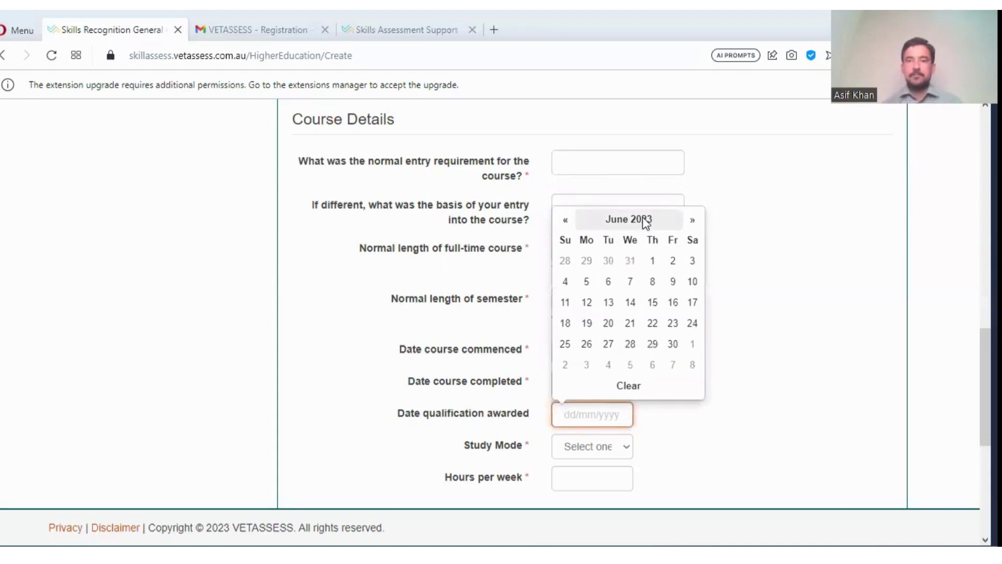
- Pick 29 December 2018 in the calendar as the date the qualification was awarded
click(625, 225)
click(623, 232)
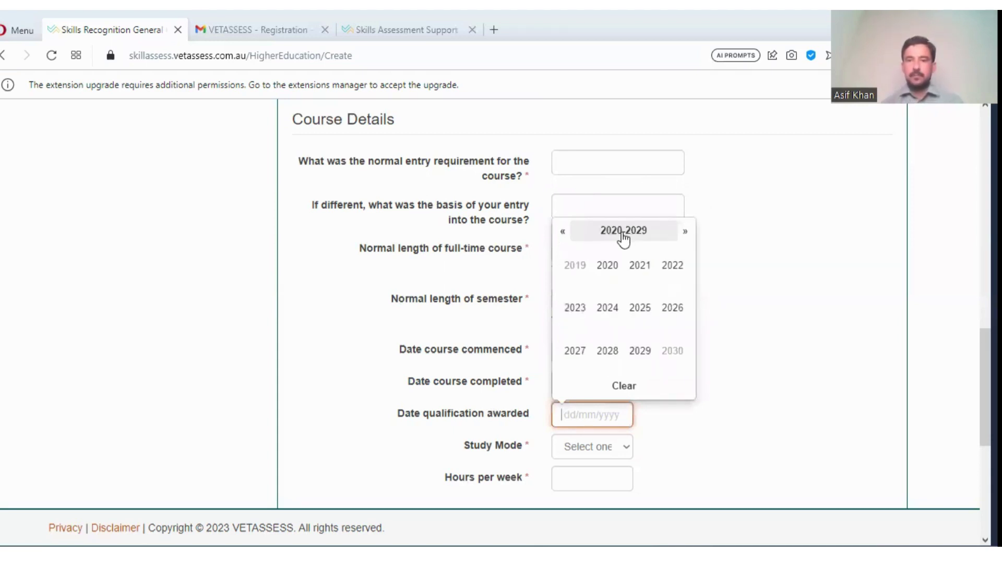
click(562, 236)
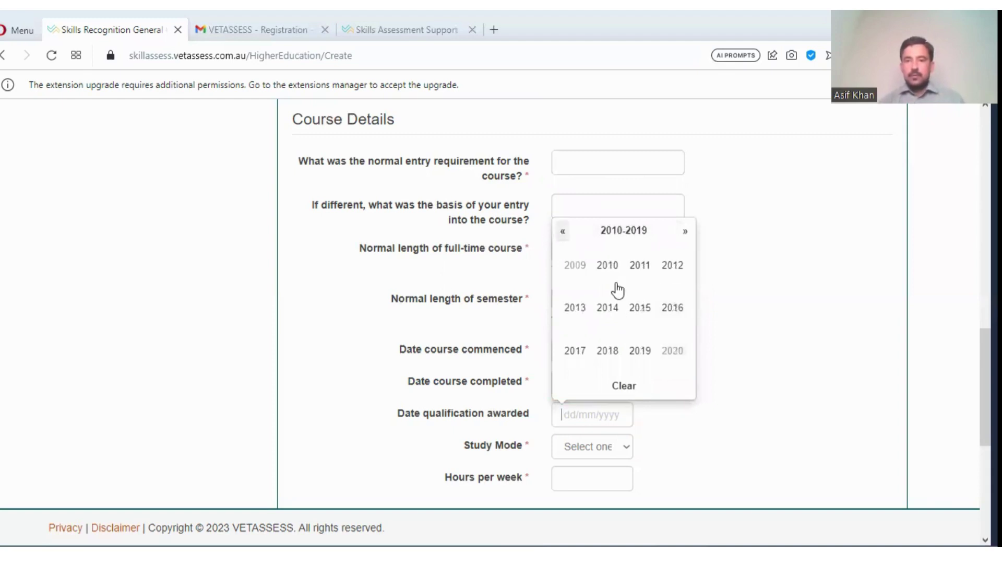
click(608, 351)
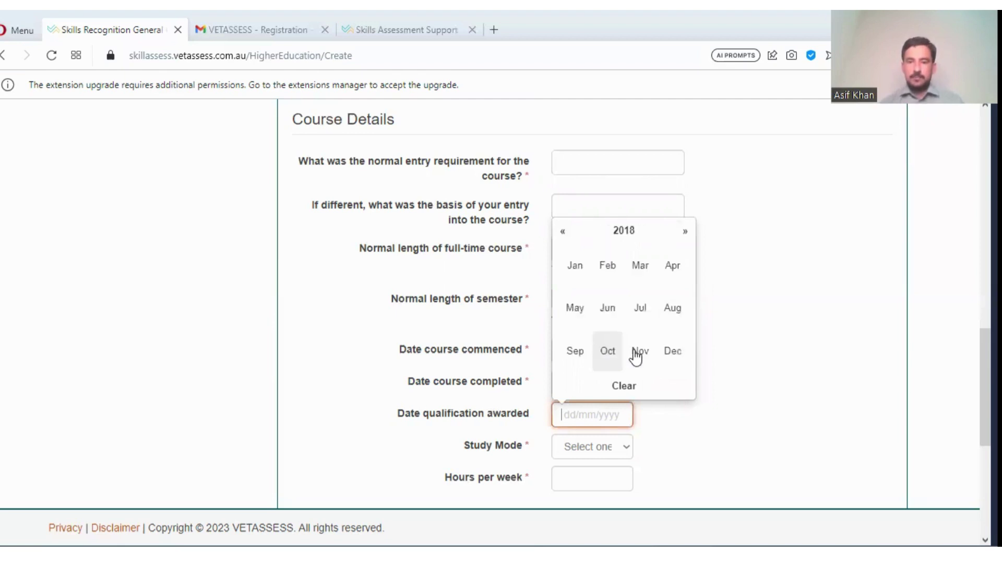
click(673, 352)
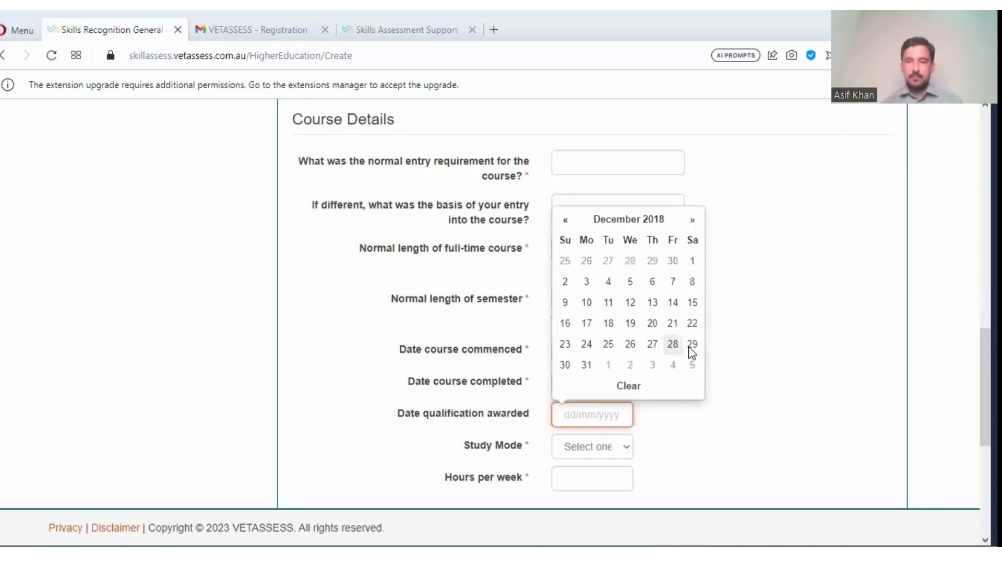
click(691, 347)
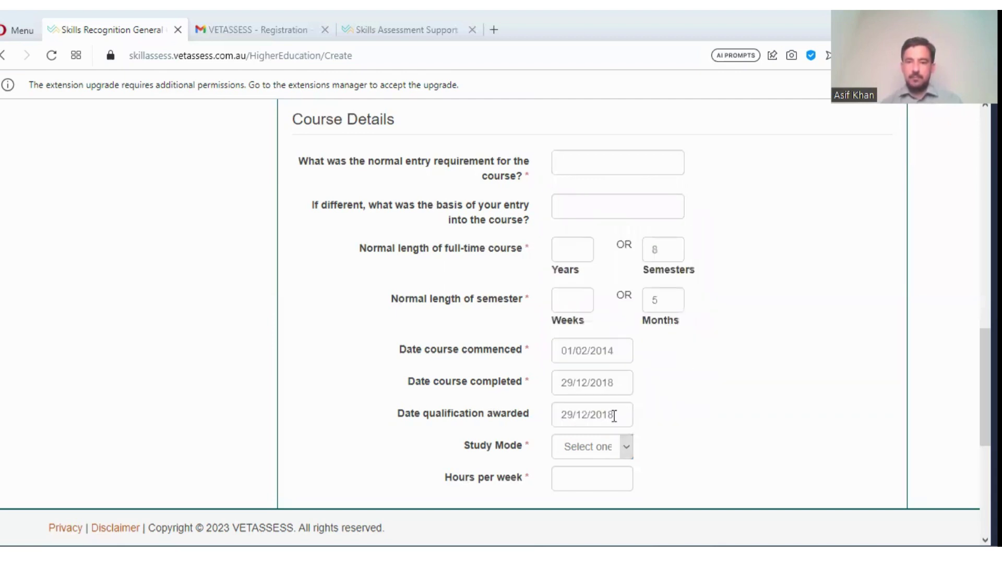
click(609, 452)
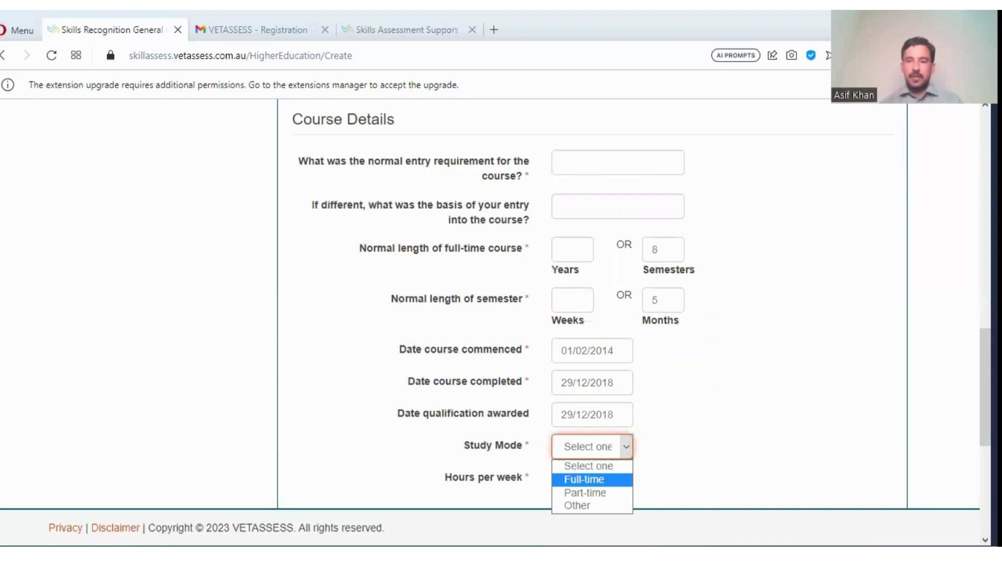
- Set the study mode to Full-time and the hours per week to 30
click(584, 479)
scroll(694, 335, down, 5)
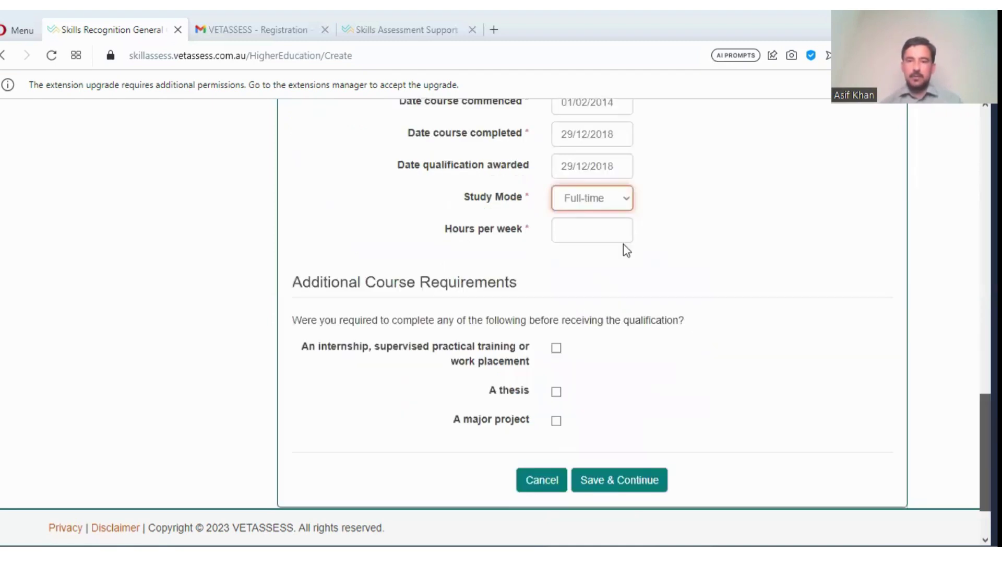
click(576, 228)
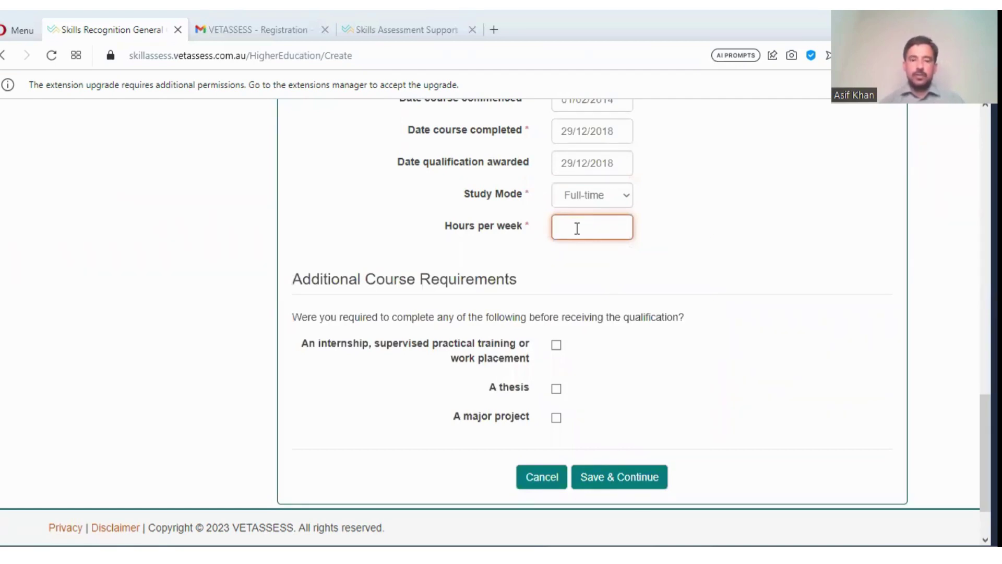
text(30)
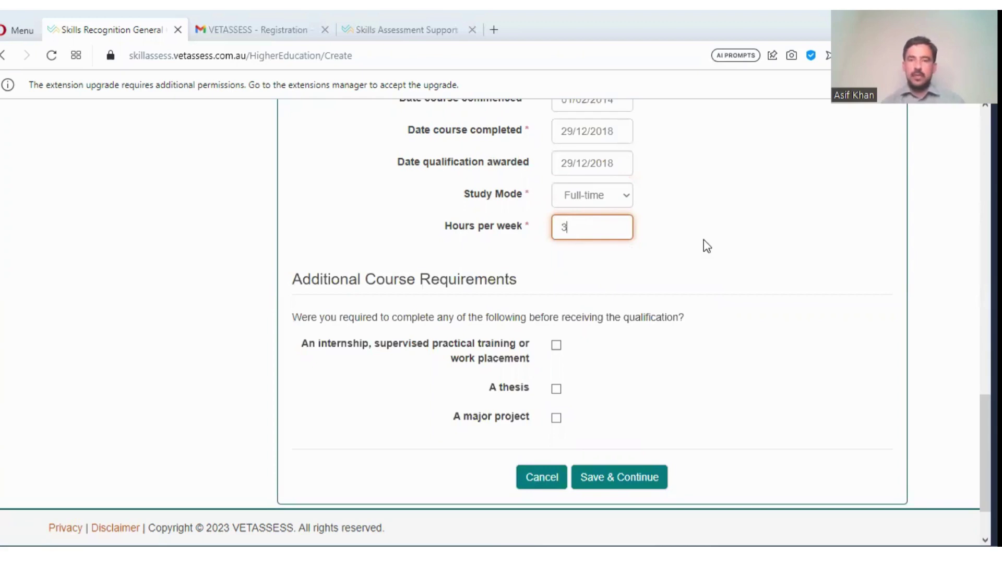
click(741, 240)
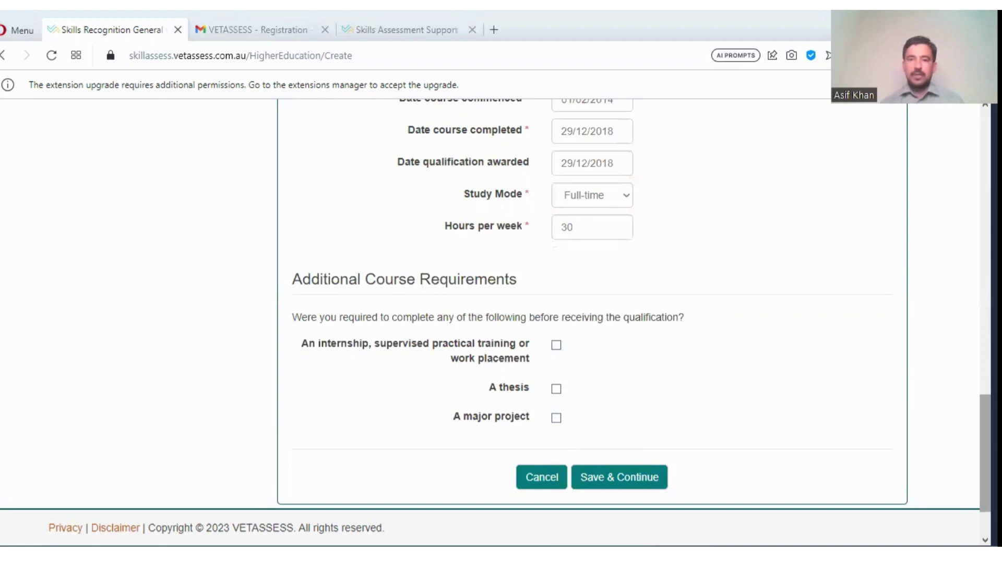
scroll(592, 303, up, 6)
scroll(592, 303, up, 7)
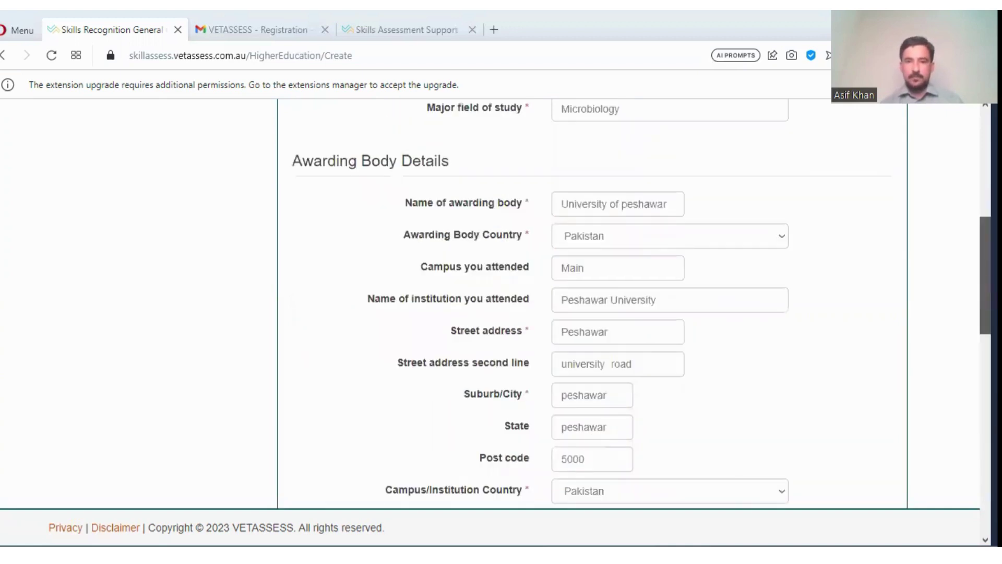
scroll(592, 302, down, 6)
scroll(577, 381, down, 6)
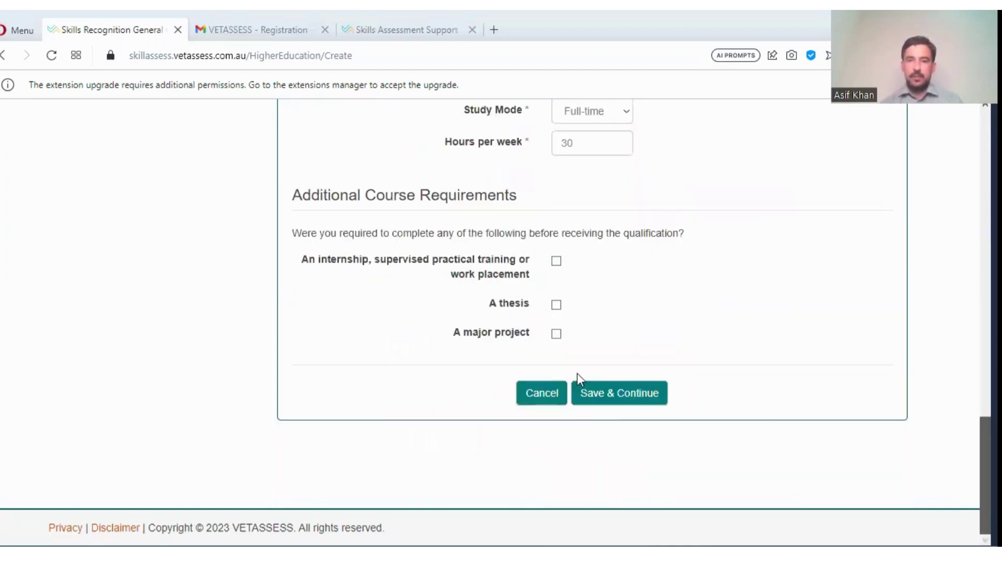
click(616, 398)
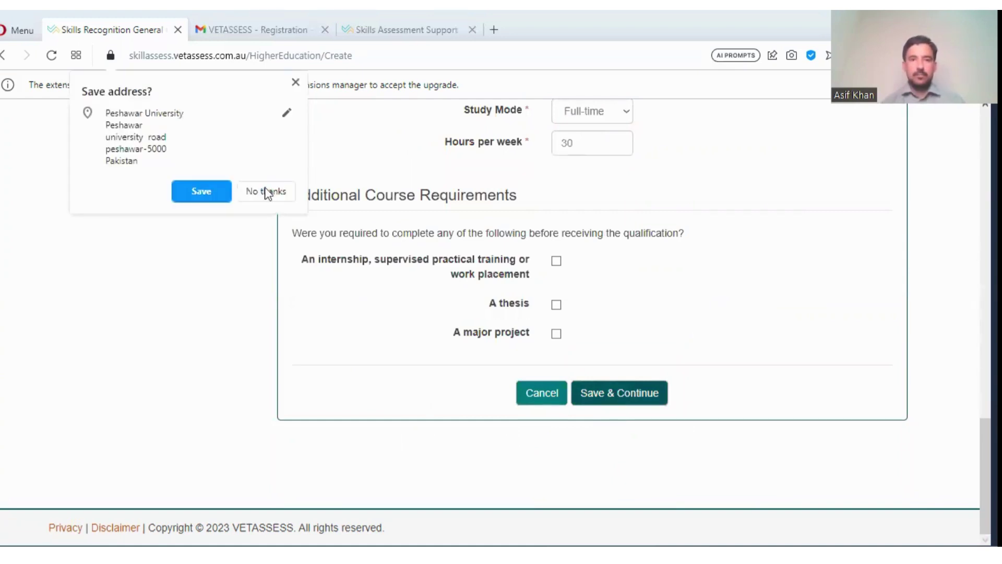
click(436, 297)
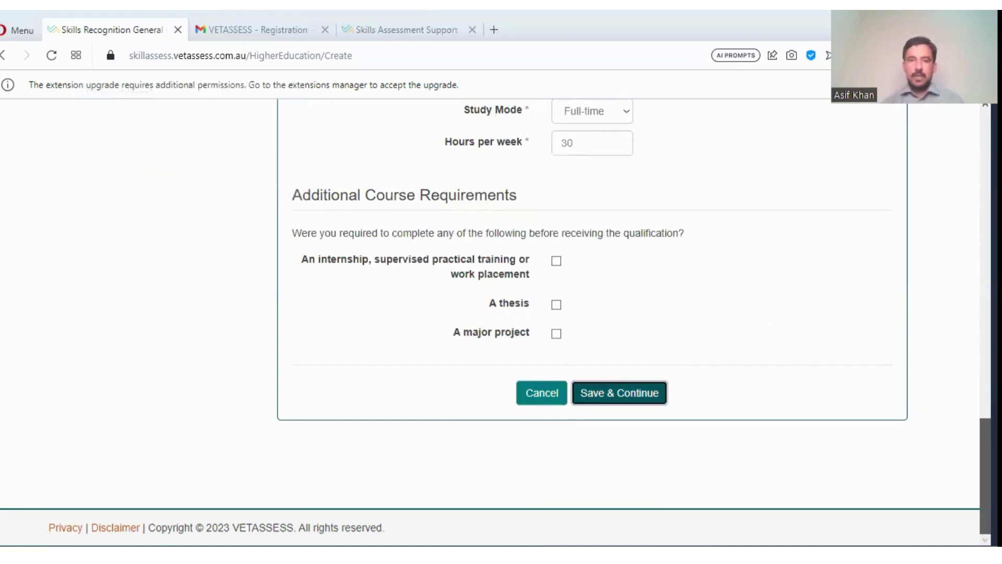
- Resubmit the form, then enter Fsc in the flagged course entry requirement field
key(Return)
scroll(387, 280, up, 1)
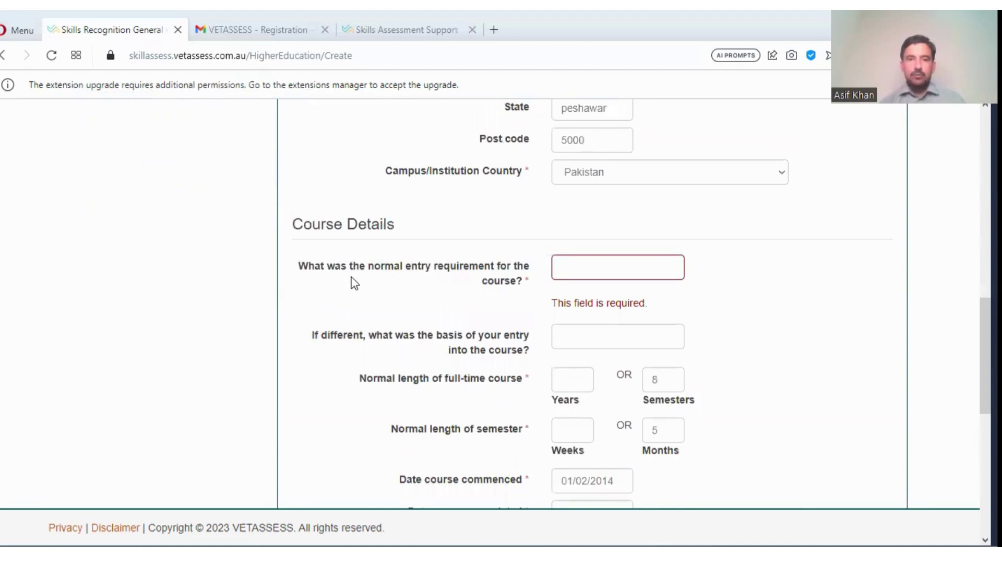
click(592, 270)
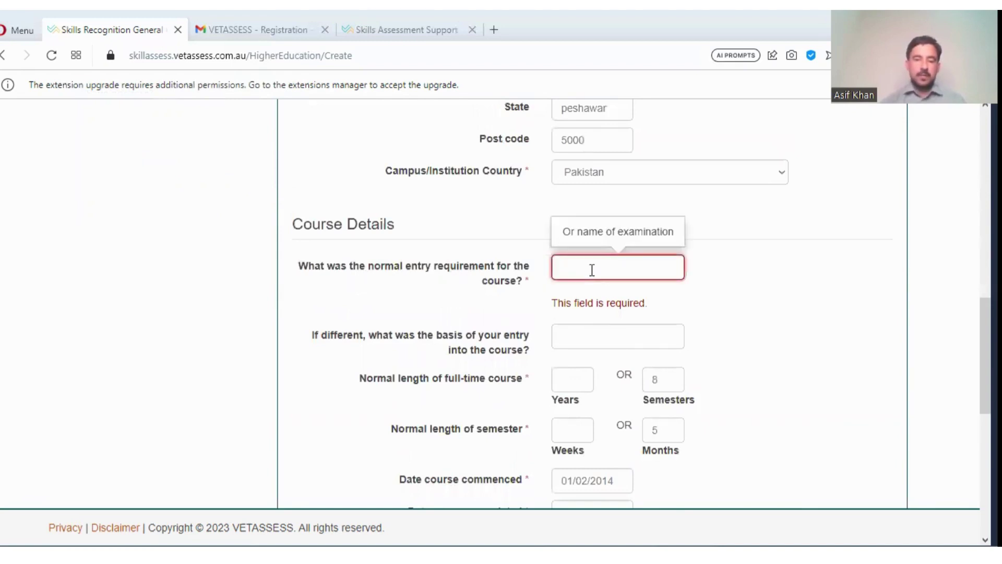
text(Fsc)
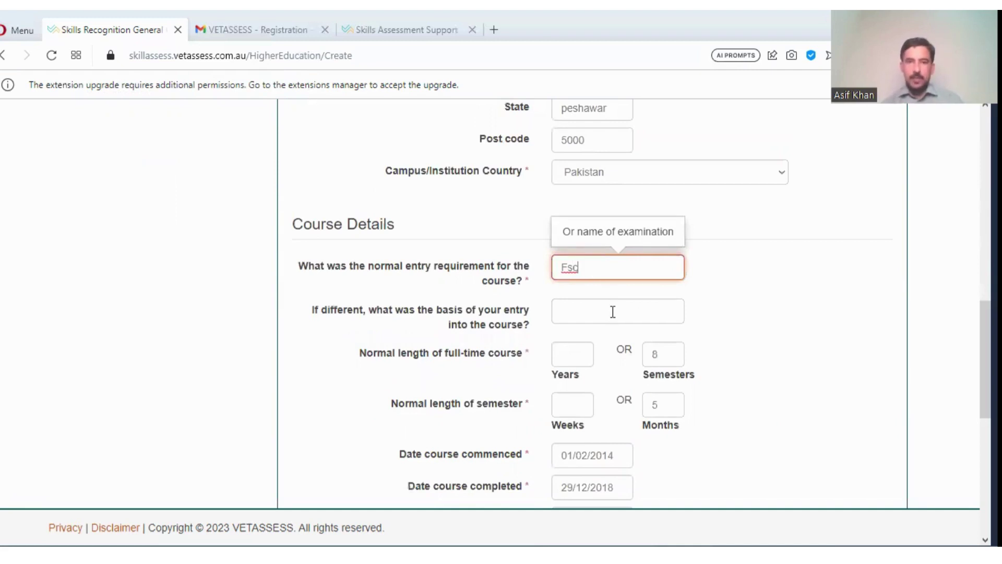
click(781, 332)
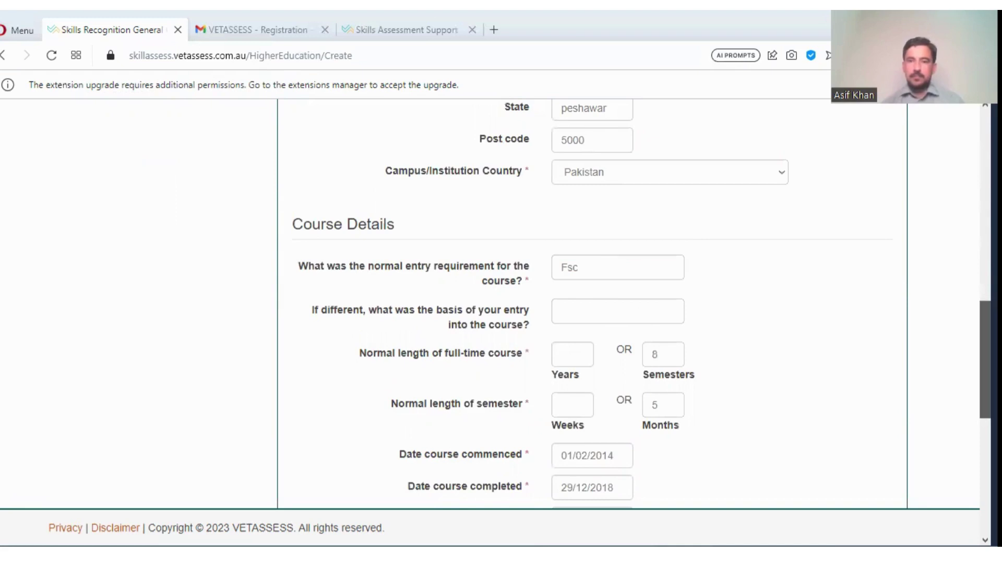
scroll(592, 302, down, 4)
scroll(574, 432, down, 5)
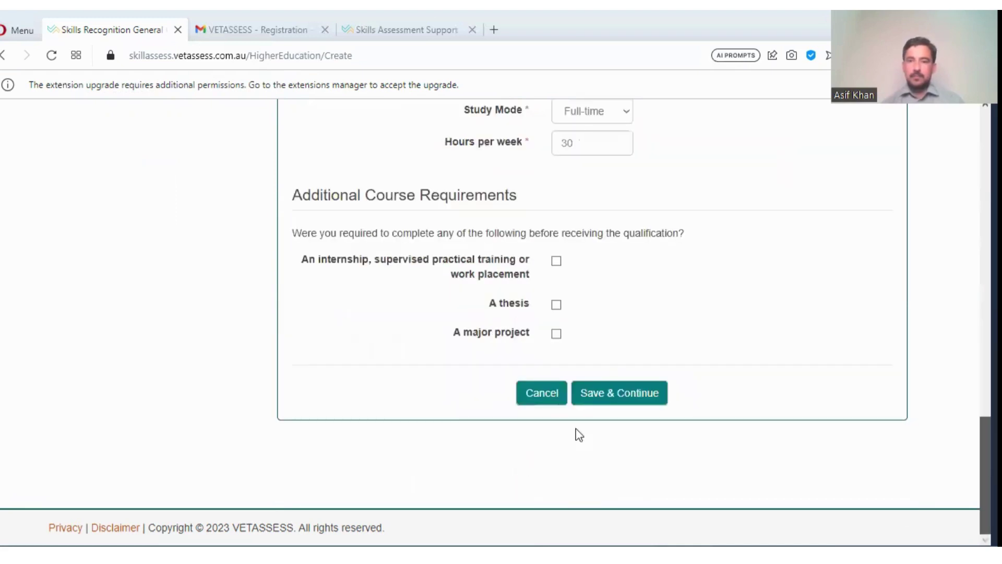
- Save the BS in Microbiology qualification and continue past the Tertiary education list to Employment
click(591, 401)
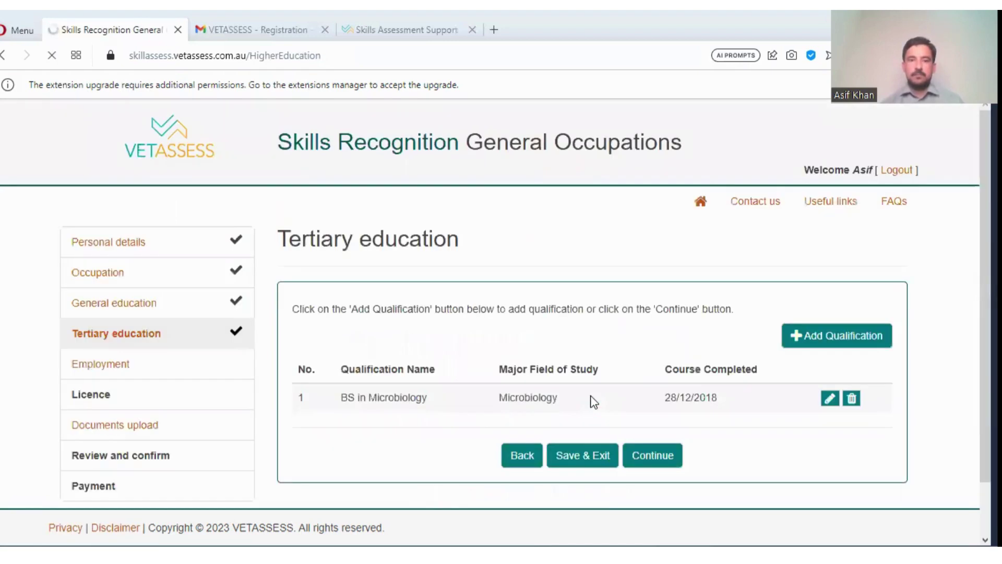
click(595, 463)
click(661, 463)
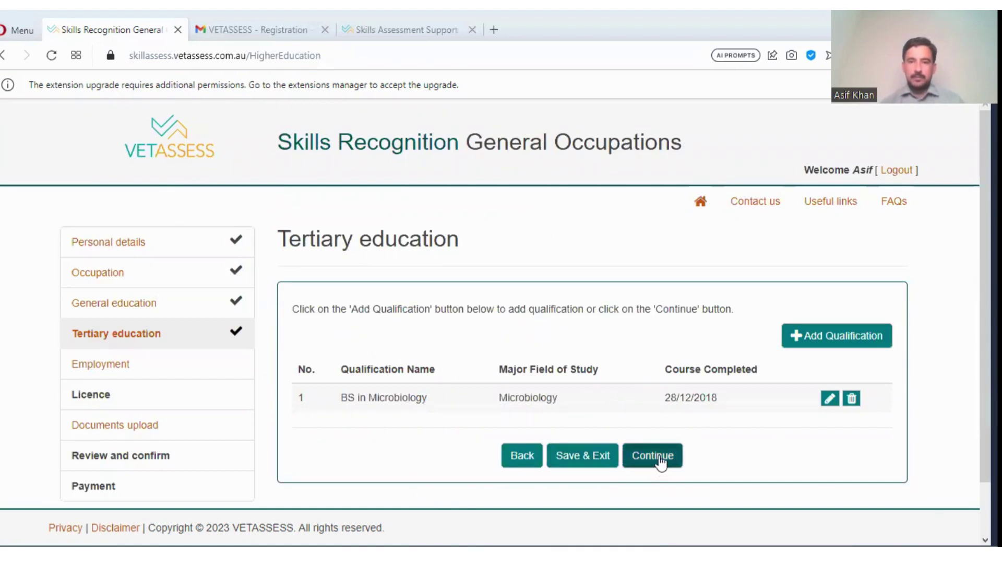
click(658, 455)
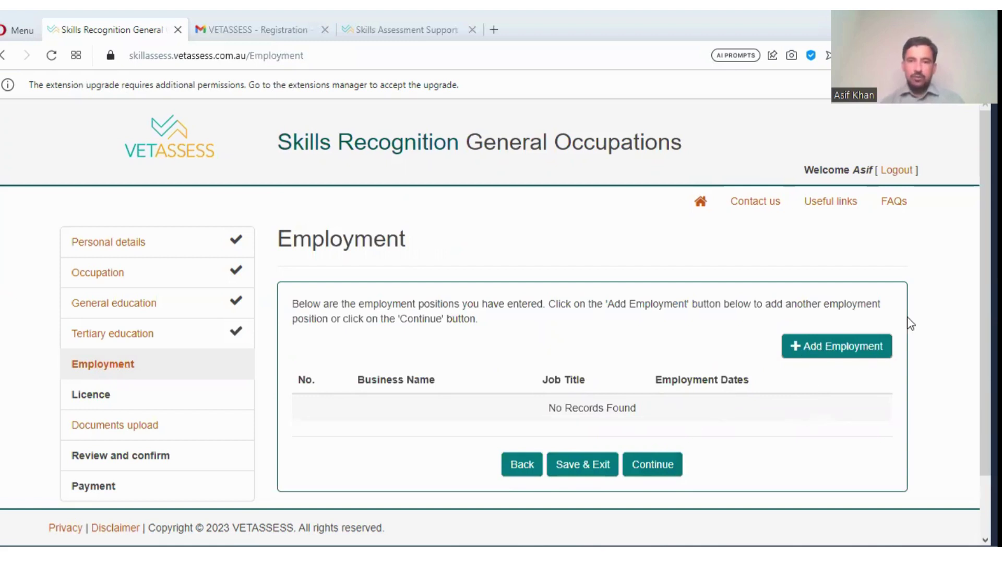
- Try Continue with no employment, then start a new Add Employment entry
click(808, 355)
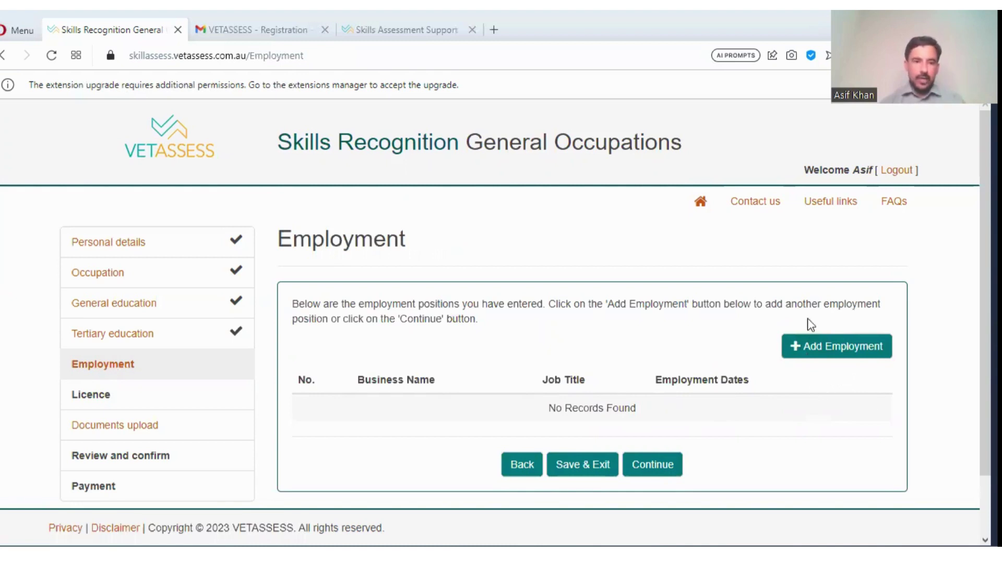
click(650, 465)
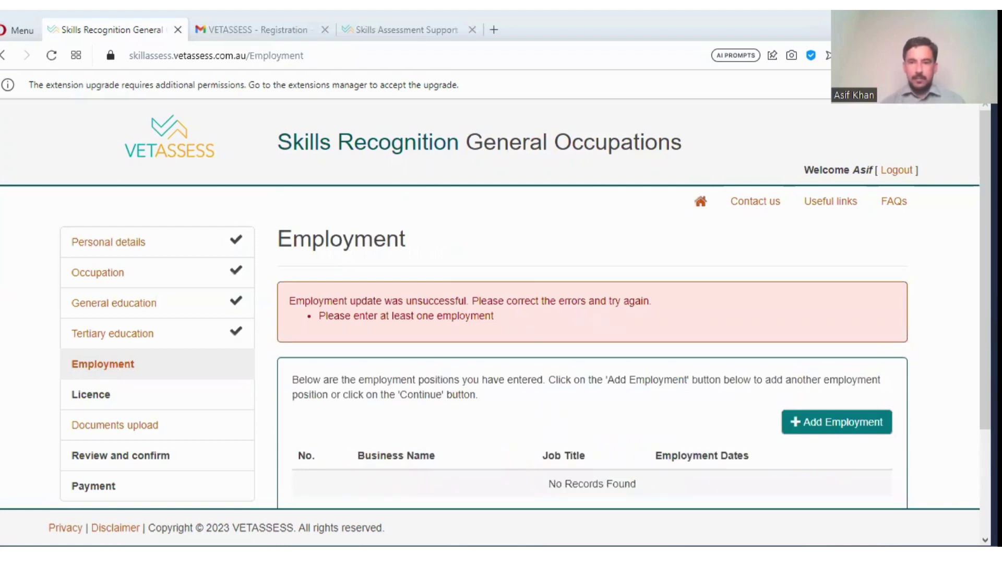
scroll(592, 366, down, 2)
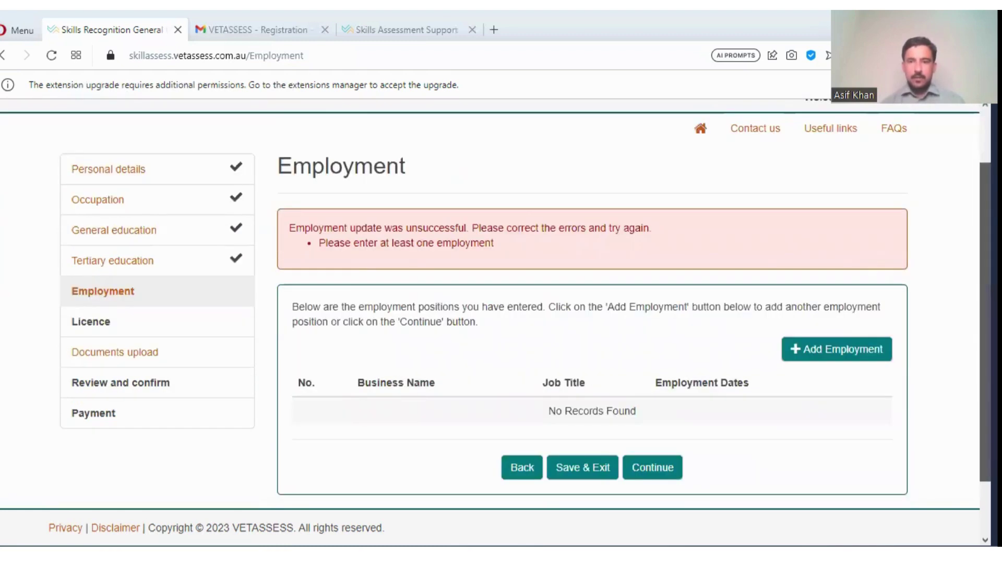
scroll(839, 316, down, 1)
click(839, 315)
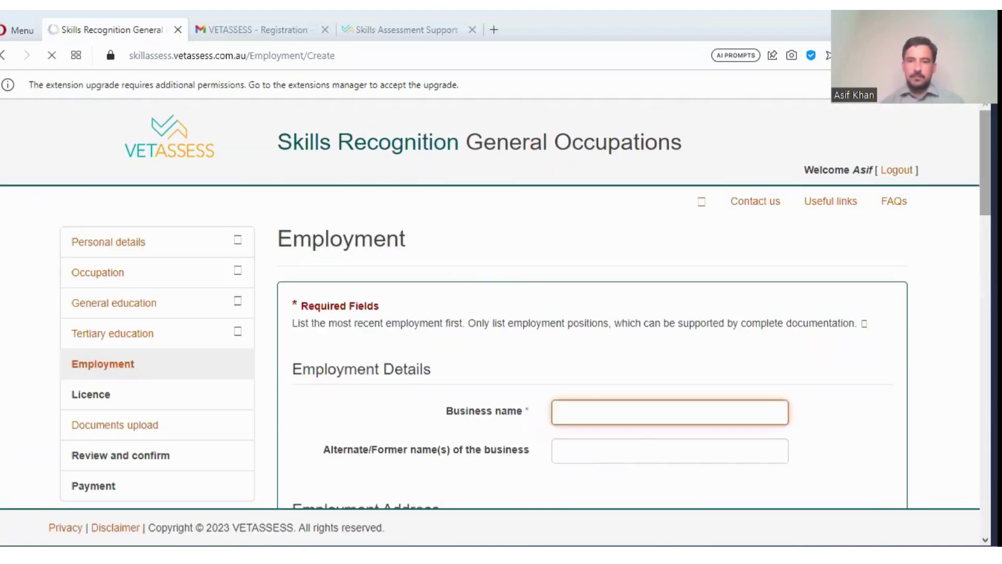
- Enter the employer name 'wilson Phammaceutical company' and the street address
scroll(657, 162, down, 5)
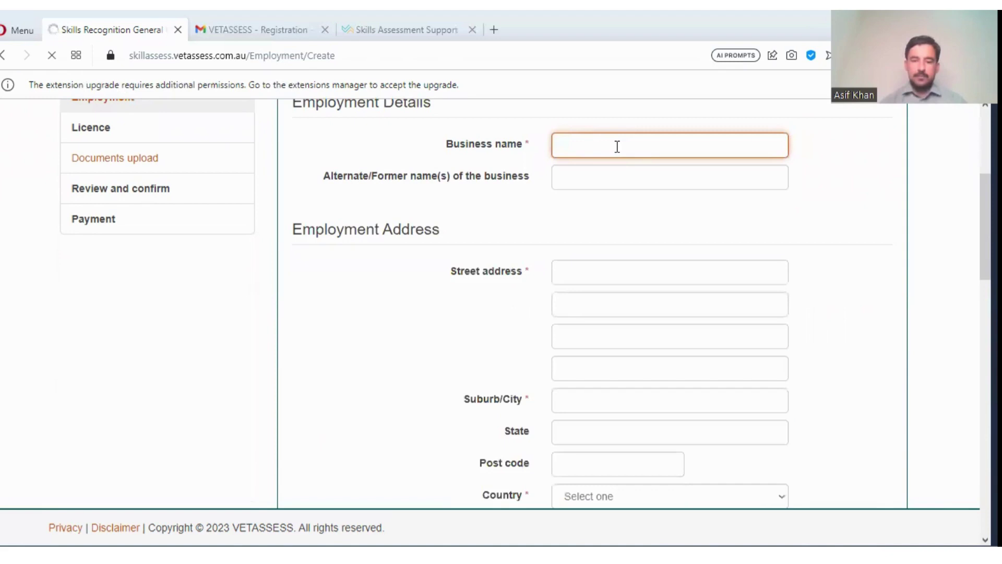
text(wilson )
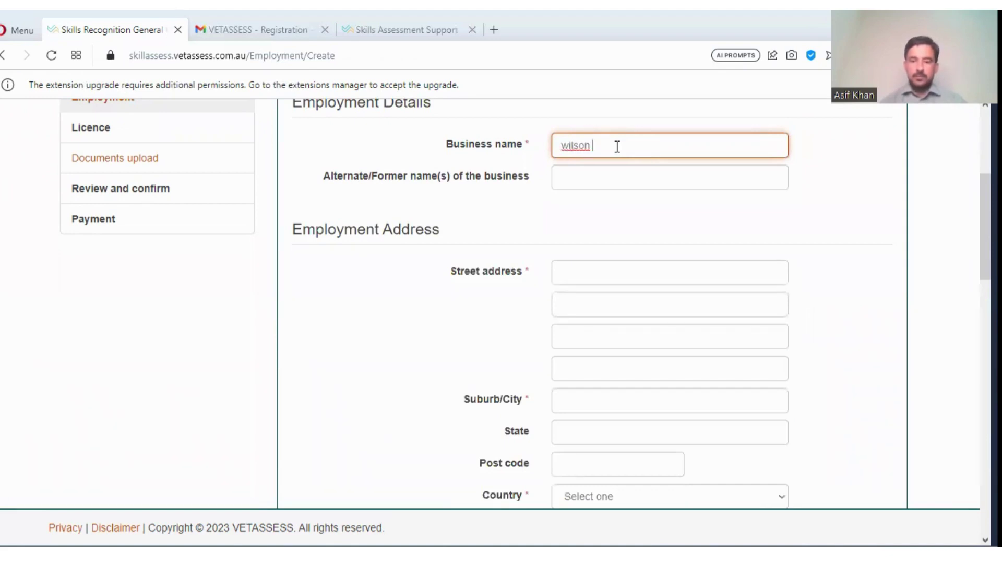
text(Pha)
text(mmaceu)
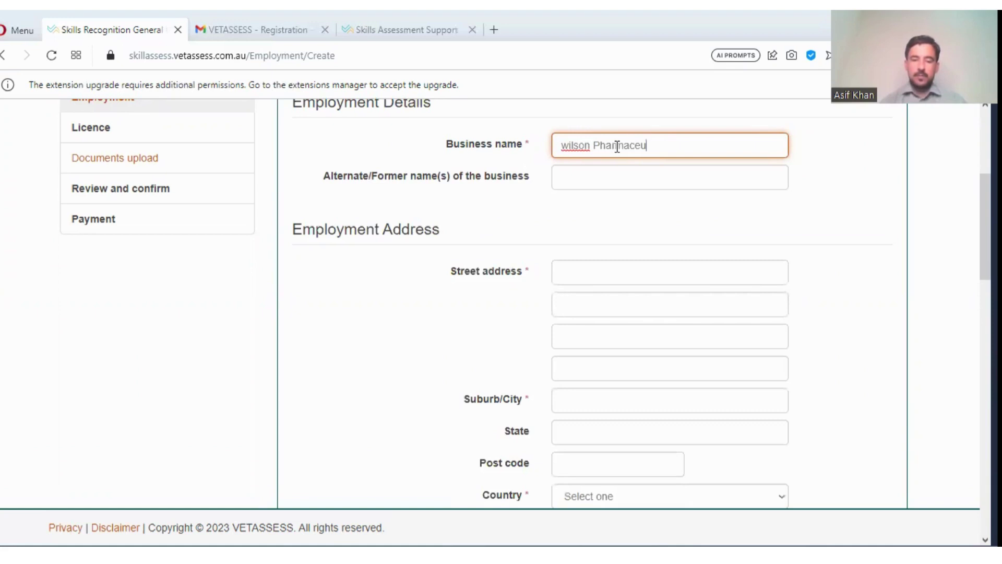
text(tical compa)
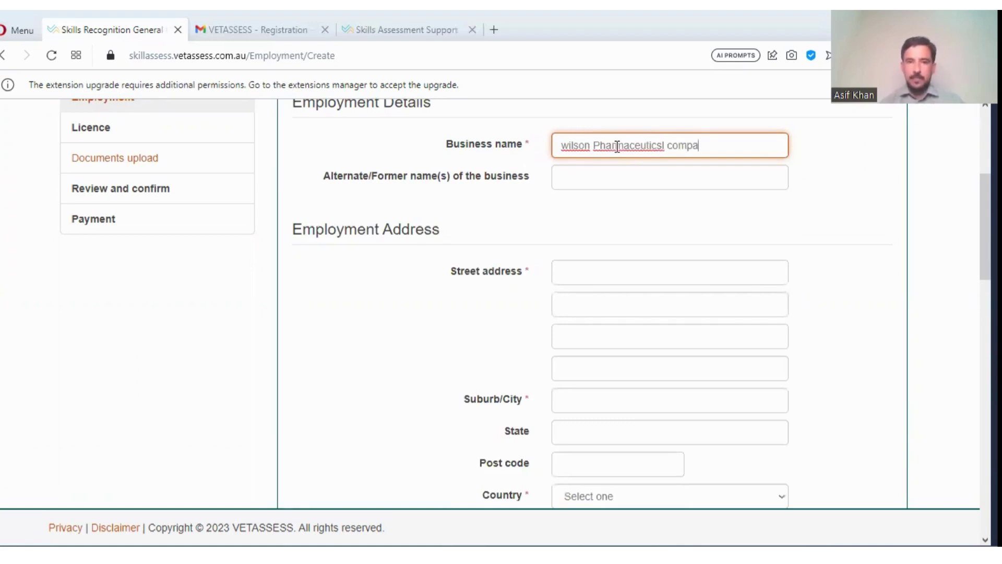
text(ny)
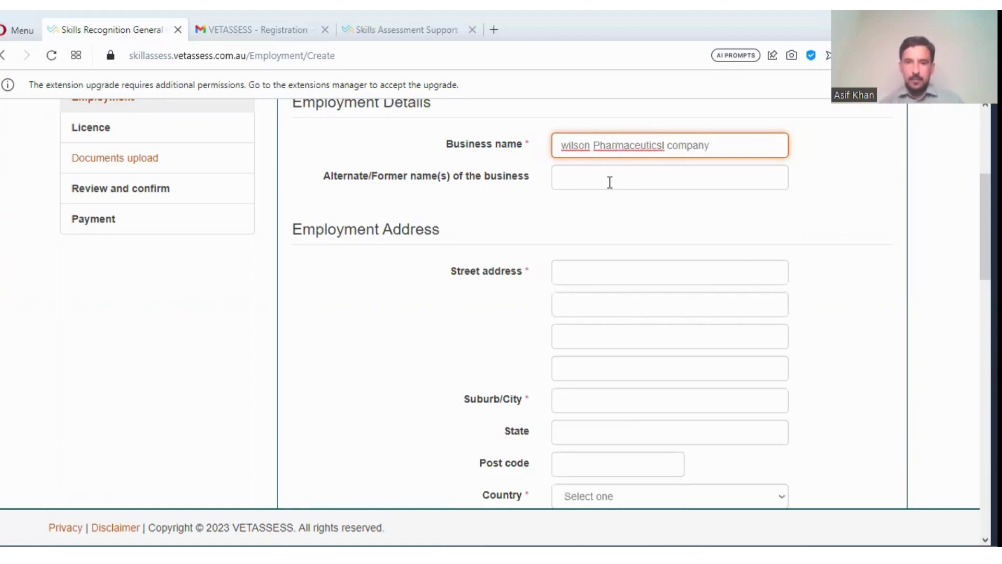
click(610, 182)
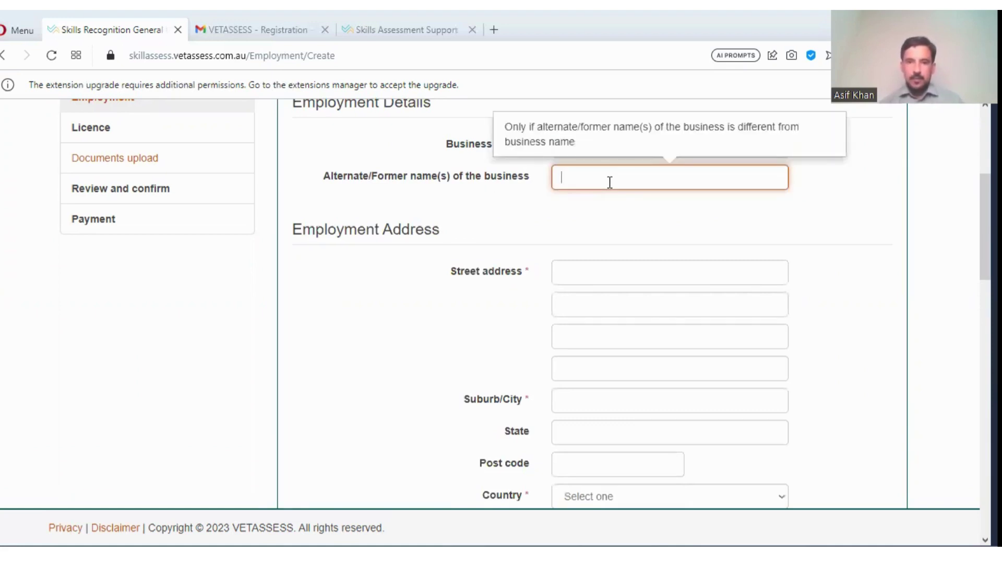
click(614, 269)
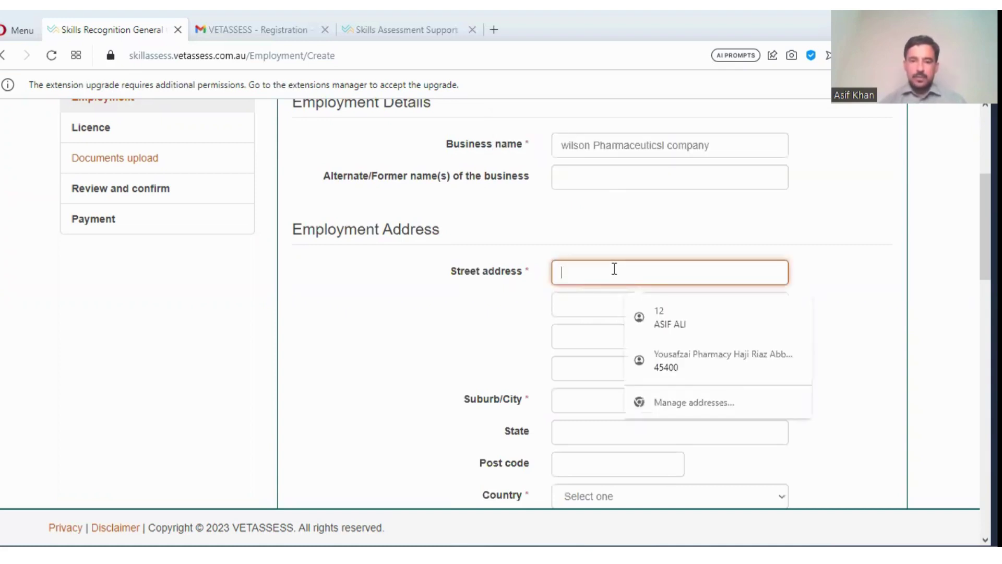
key(Escape)
text(10)
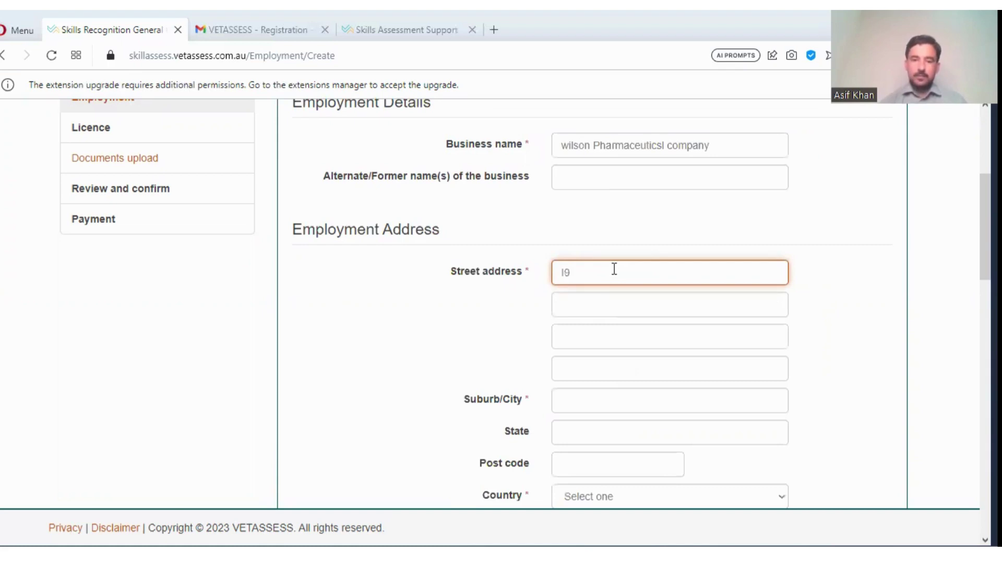
text( islam)
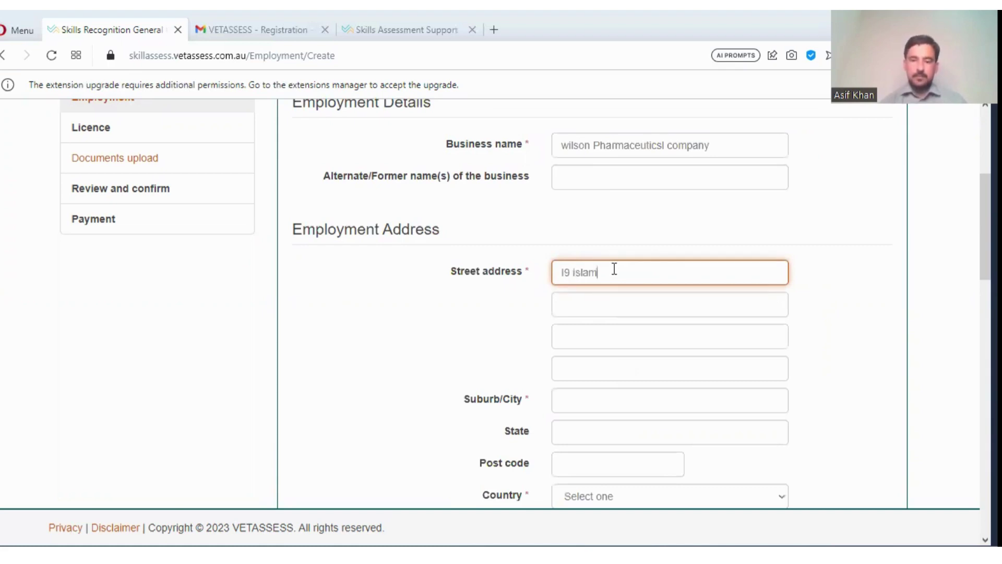
text(abad)
- Fill in Islamabad as suburb/city and state, add the post code, and choose Pakistan as country
click(595, 403)
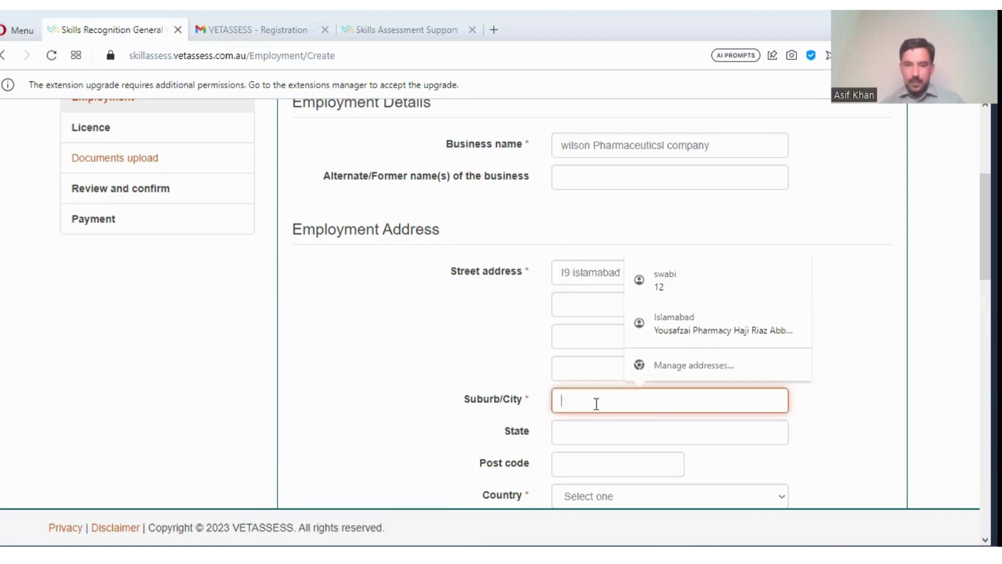
text(islamaba)
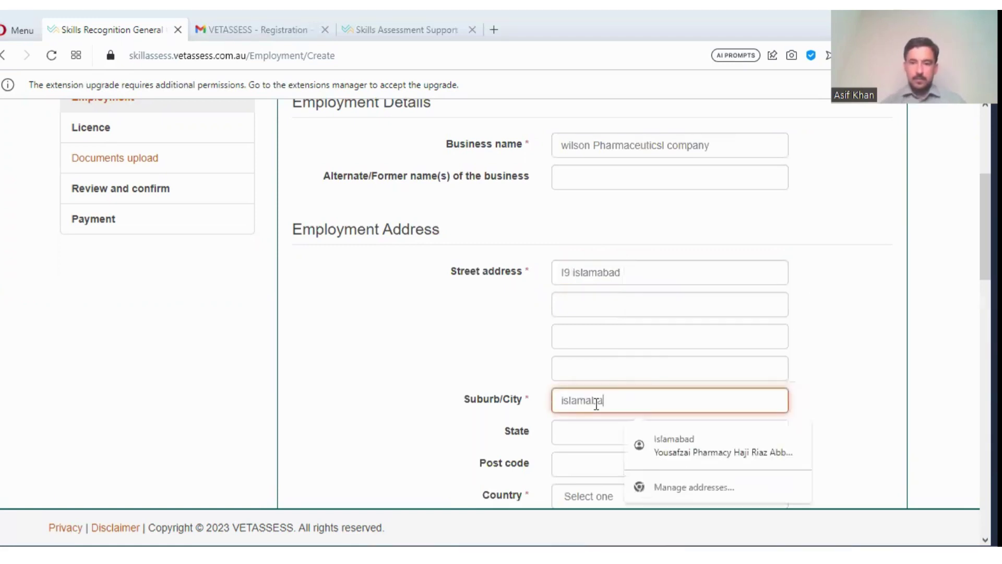
text(d)
scroll(600, 404, down, 2)
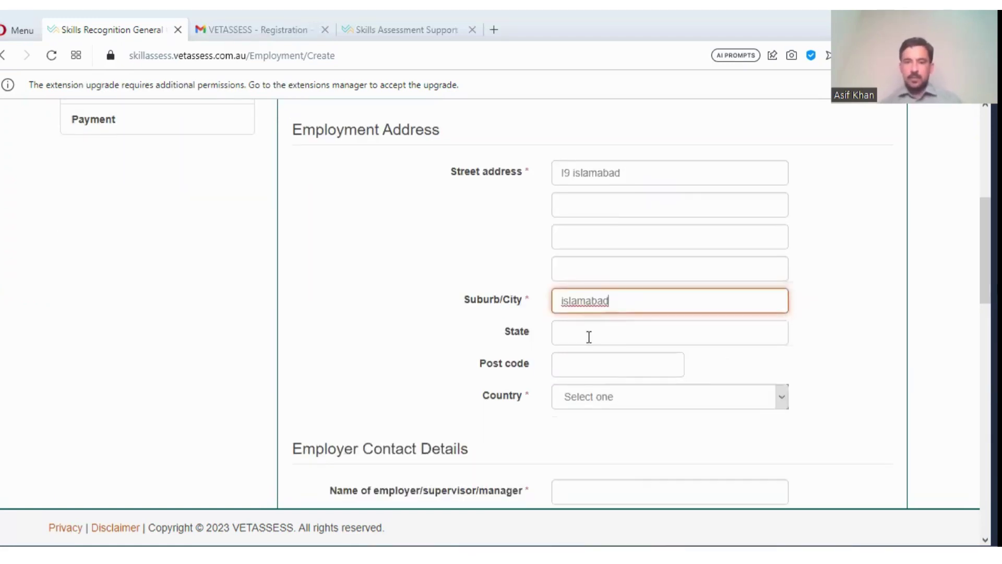
click(588, 337)
text(is)
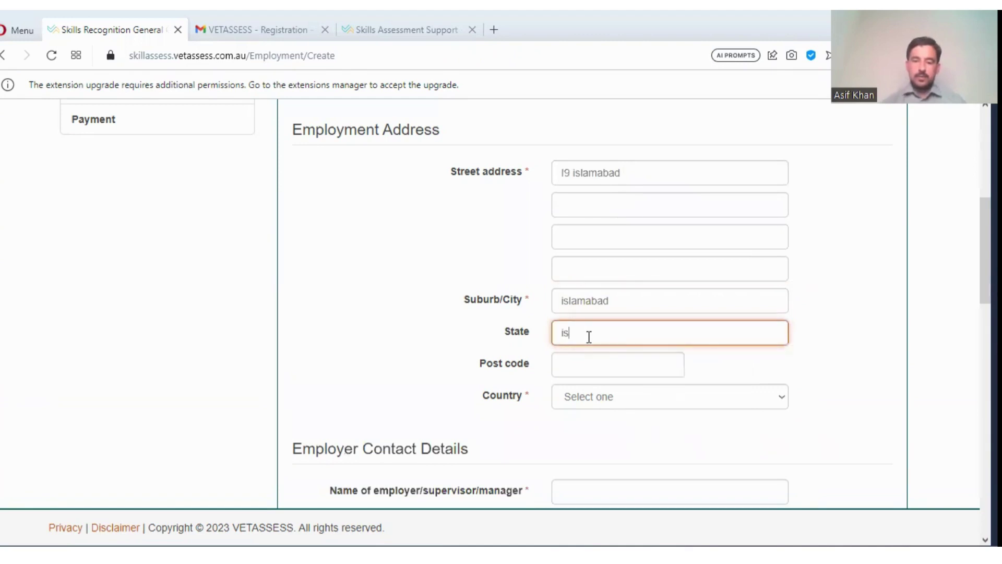
text(lamabad)
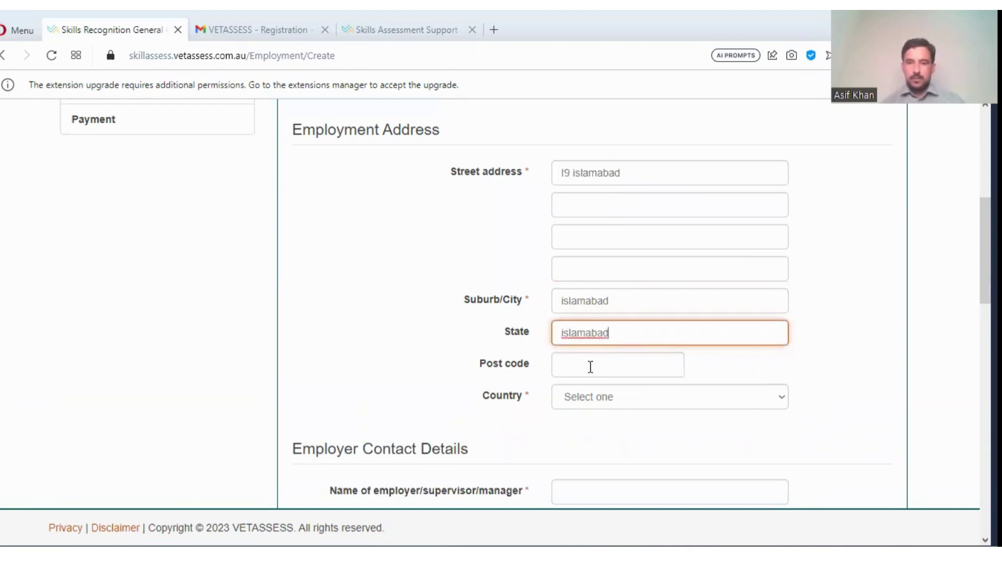
click(590, 367)
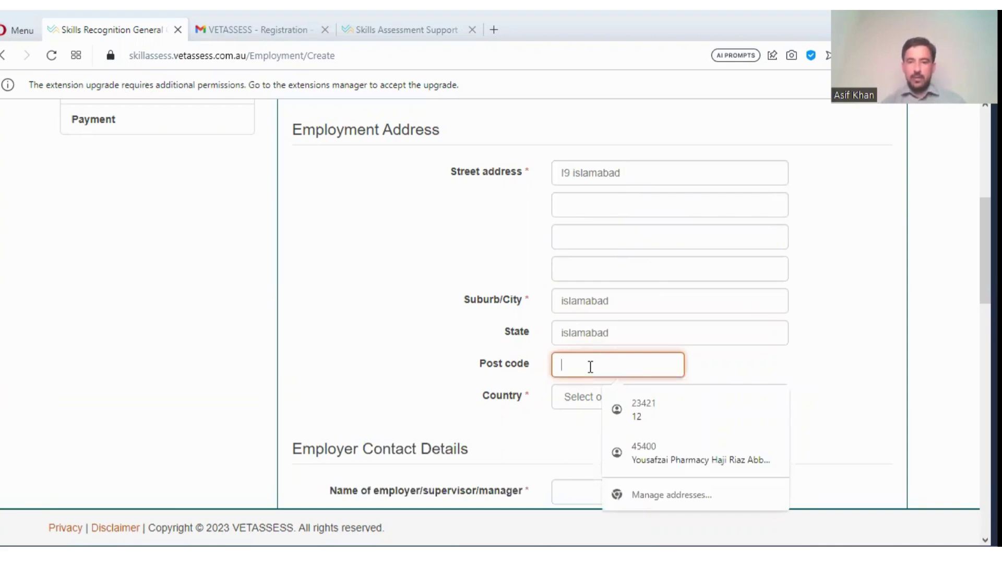
text(23421)
drag(577, 409, 643, 407)
click(642, 408)
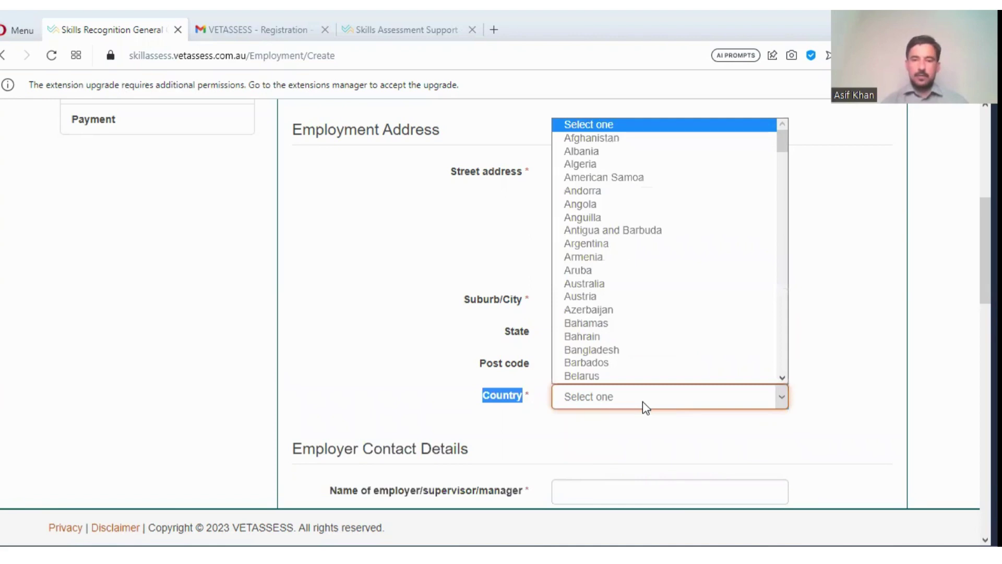
key(p)
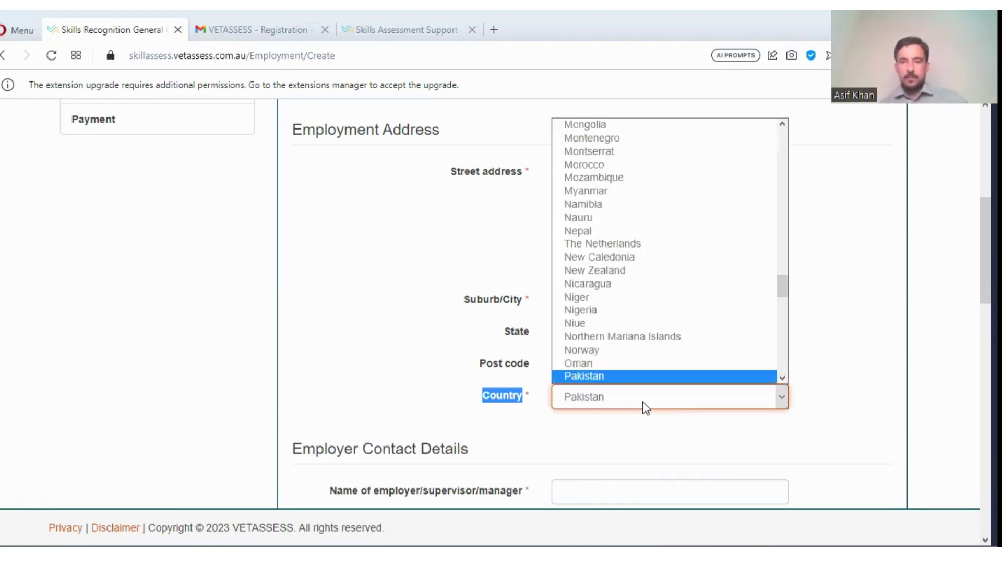
key(Return)
scroll(530, 393, down, 5)
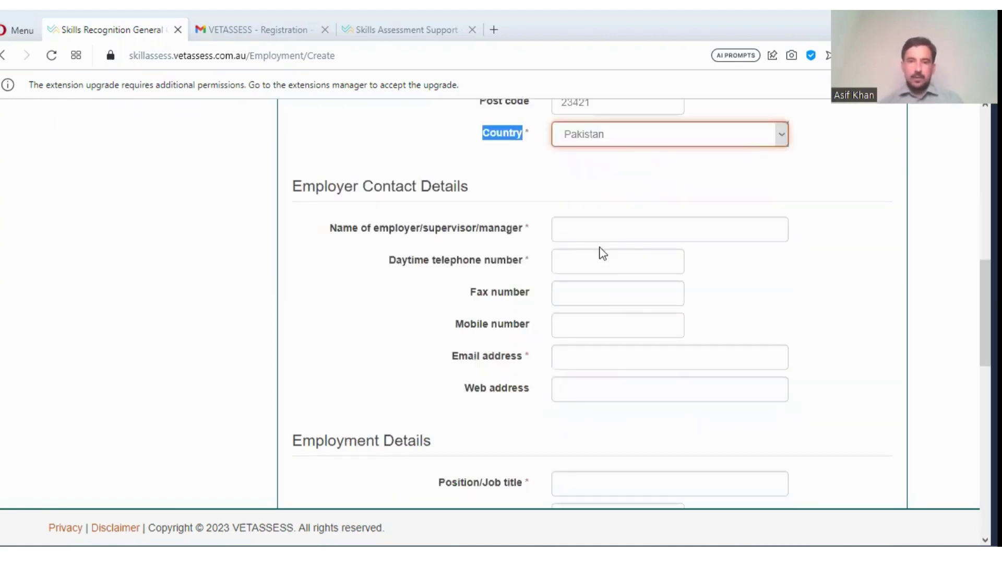
- Enter the employer contact's name, daytime telephone and mobile number
click(600, 228)
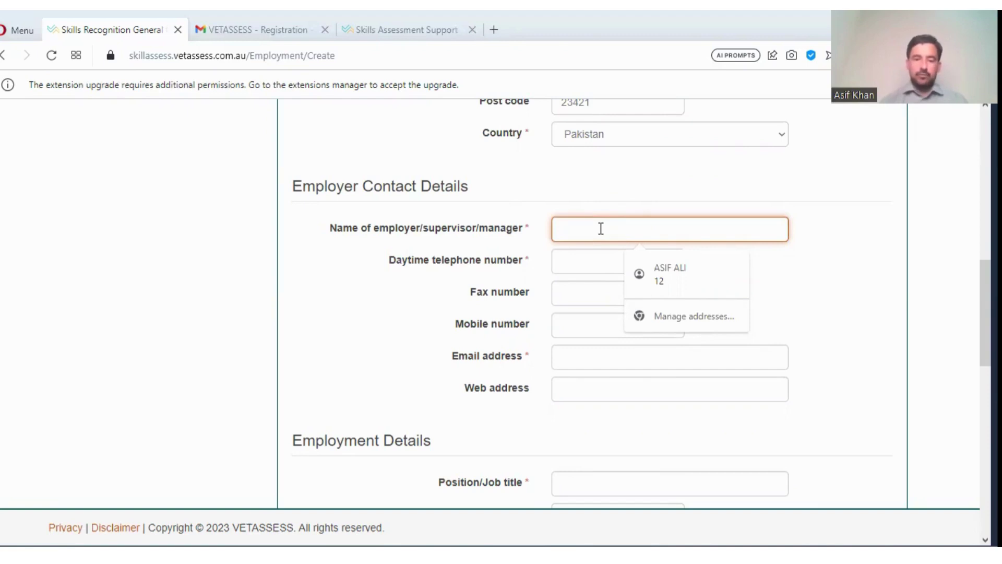
text(wil)
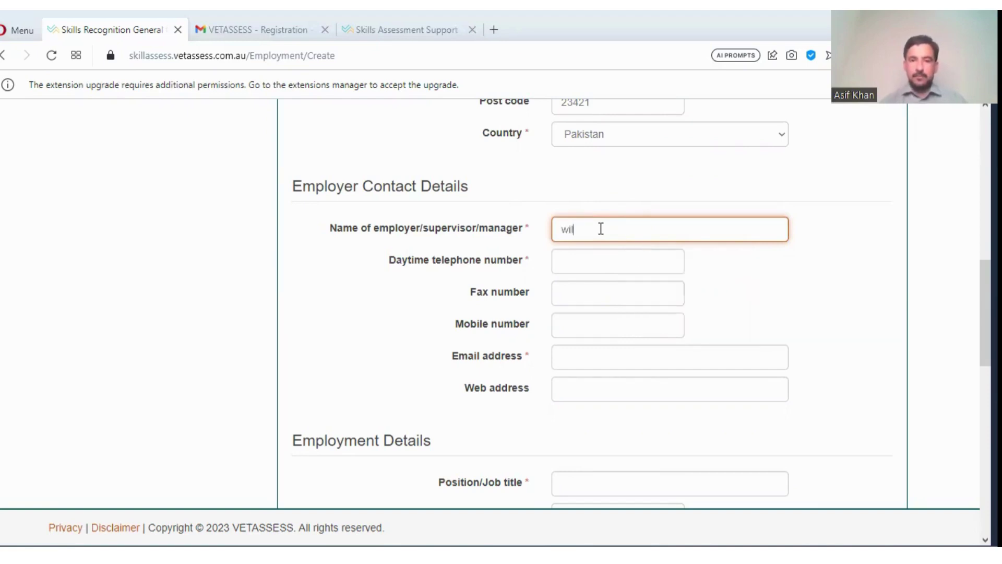
text(son)
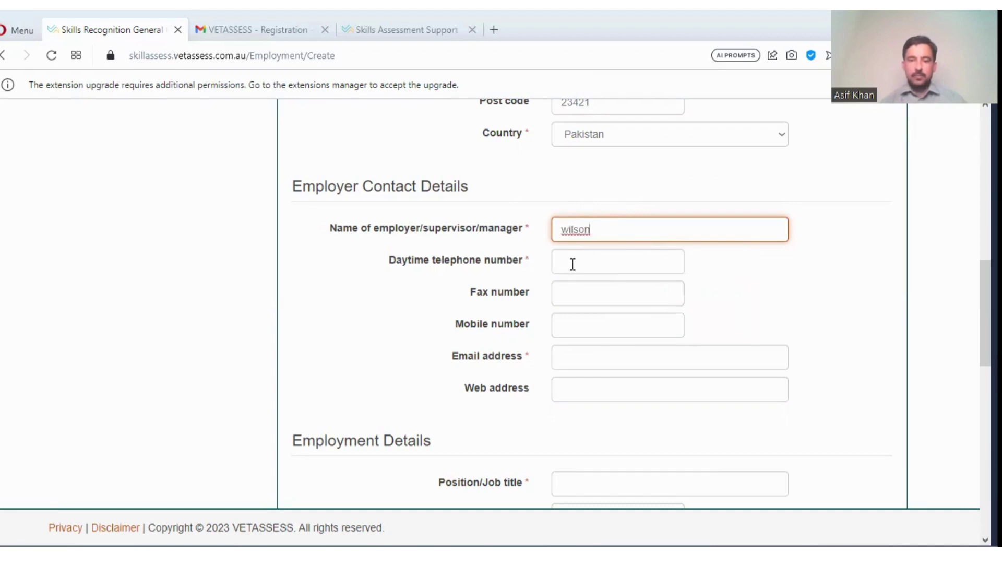
click(573, 264)
text(09)
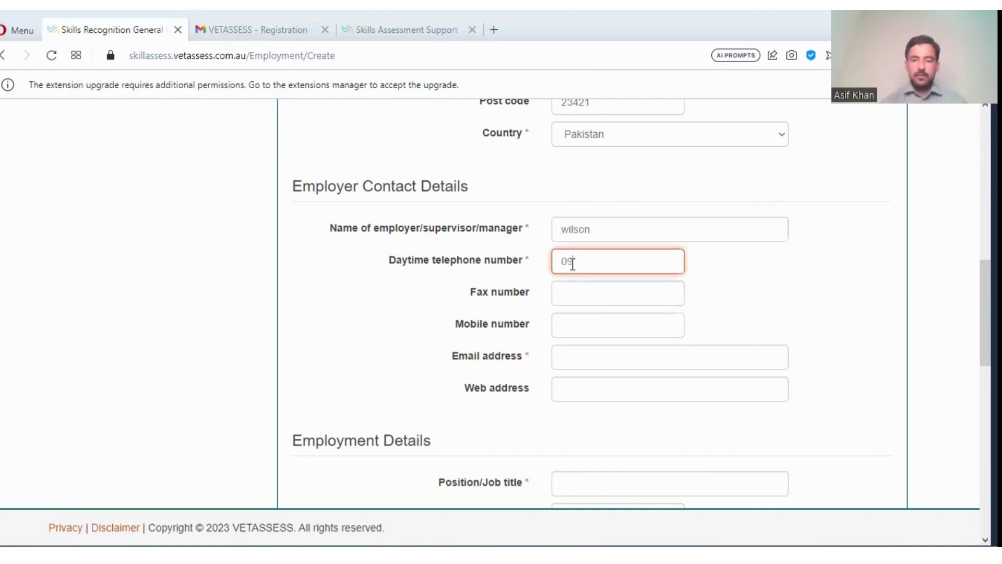
text(12345)
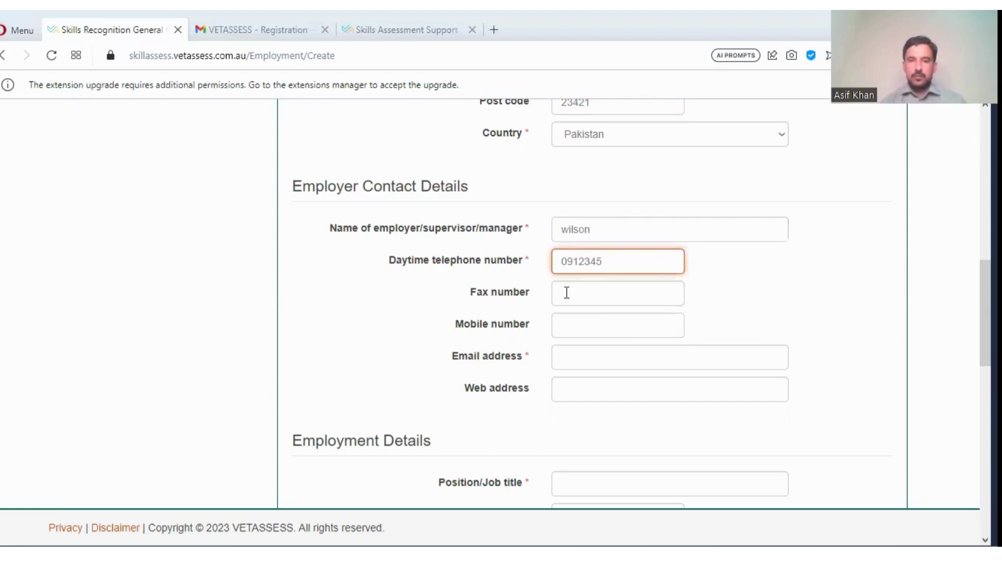
click(577, 326)
text(0923)
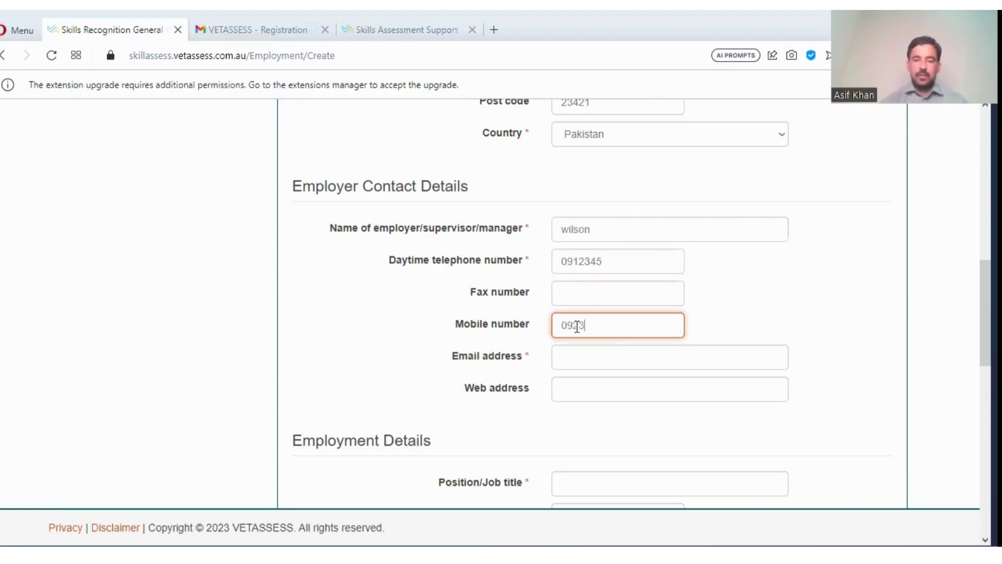
text(4589)
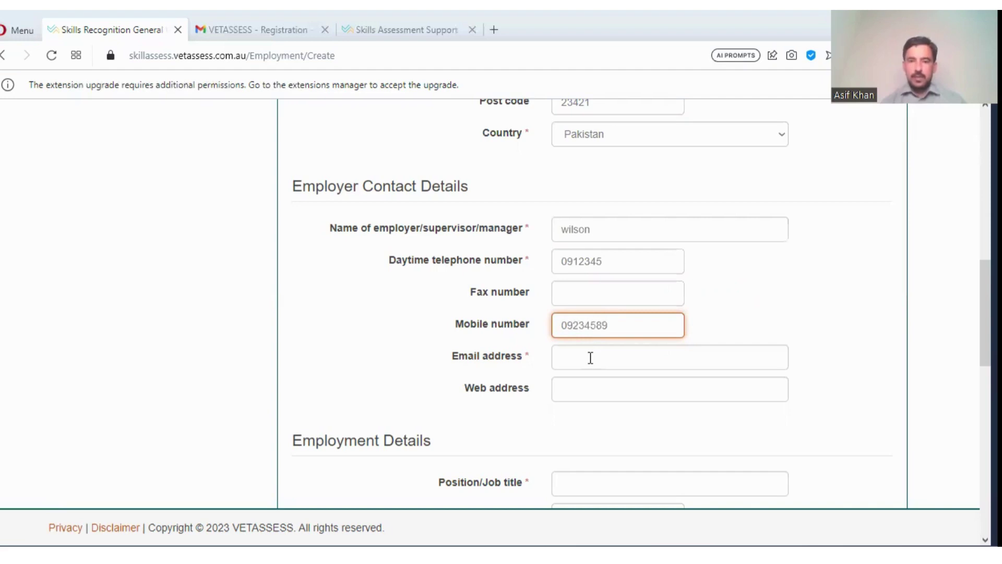
- Enter the contact's e-mail address and leave the Web address field blank
click(590, 357)
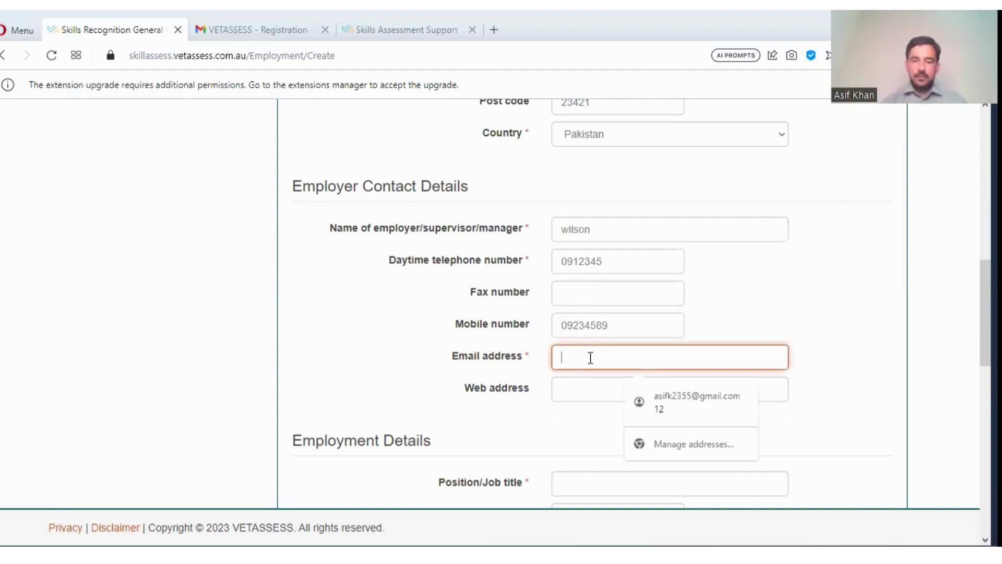
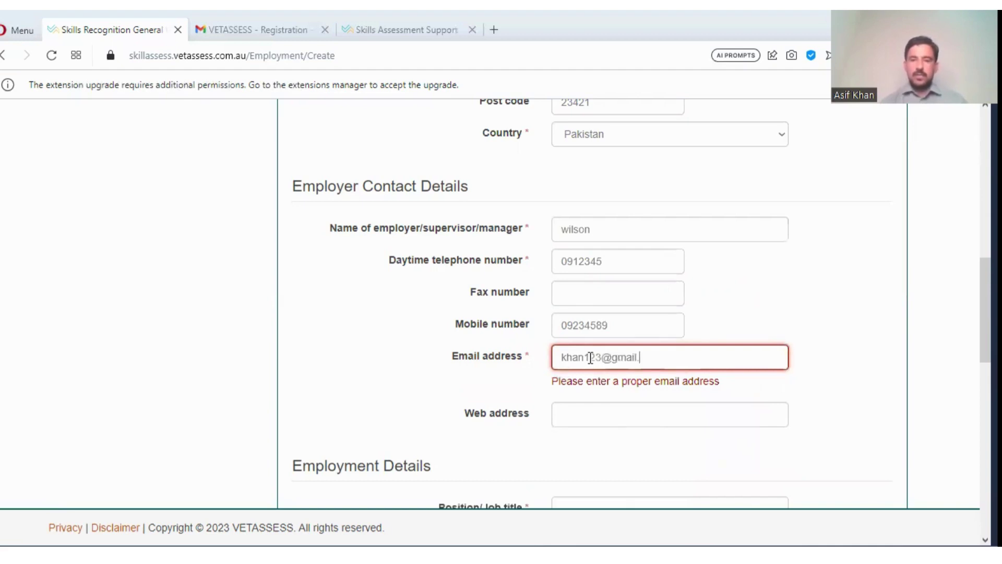
click(587, 387)
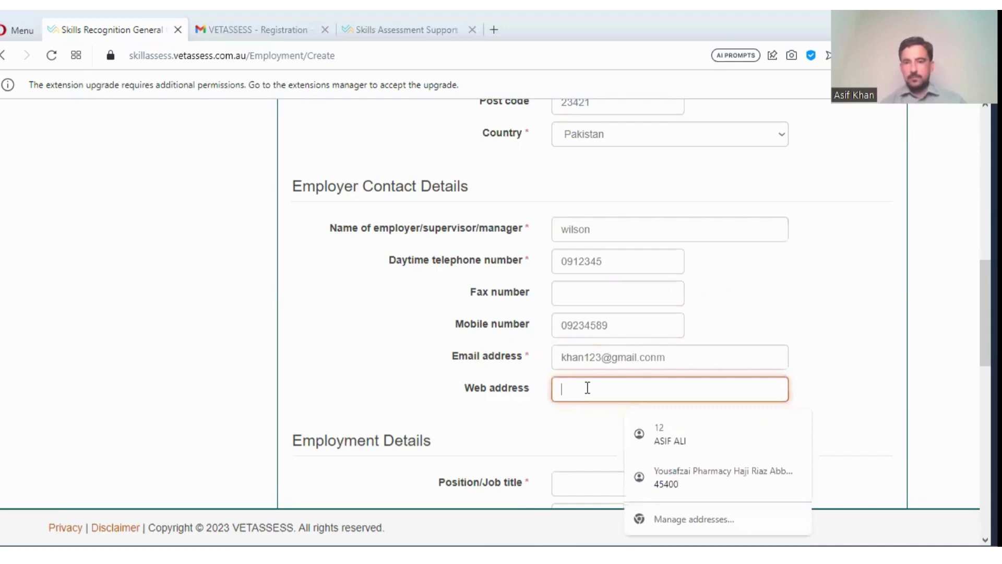
scroll(587, 387, down, 3)
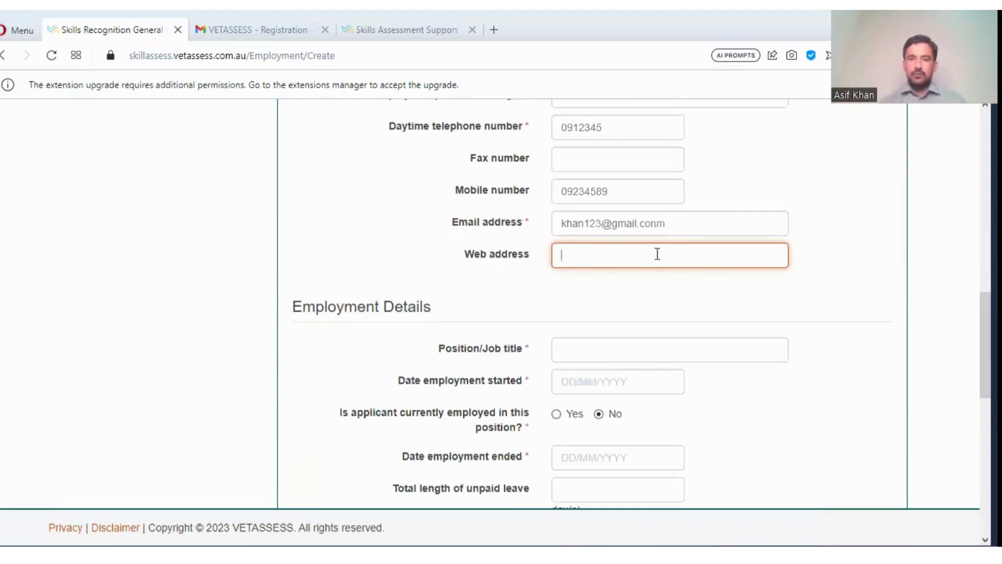
click(657, 254)
click(534, 283)
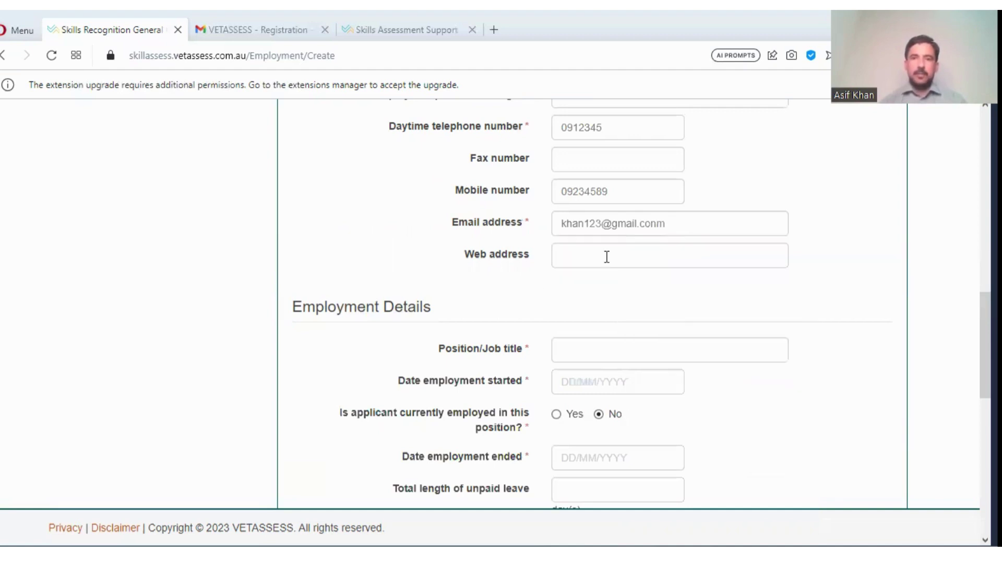
- In a new tab, search for wilson pharmaceuticals and open the company's Facebook page
click(493, 30)
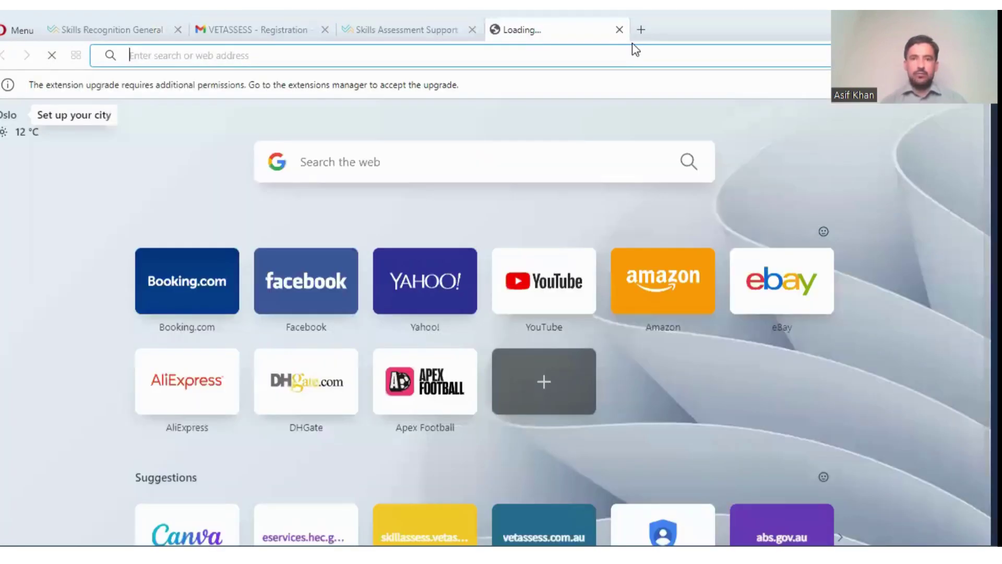
click(441, 160)
text(wils)
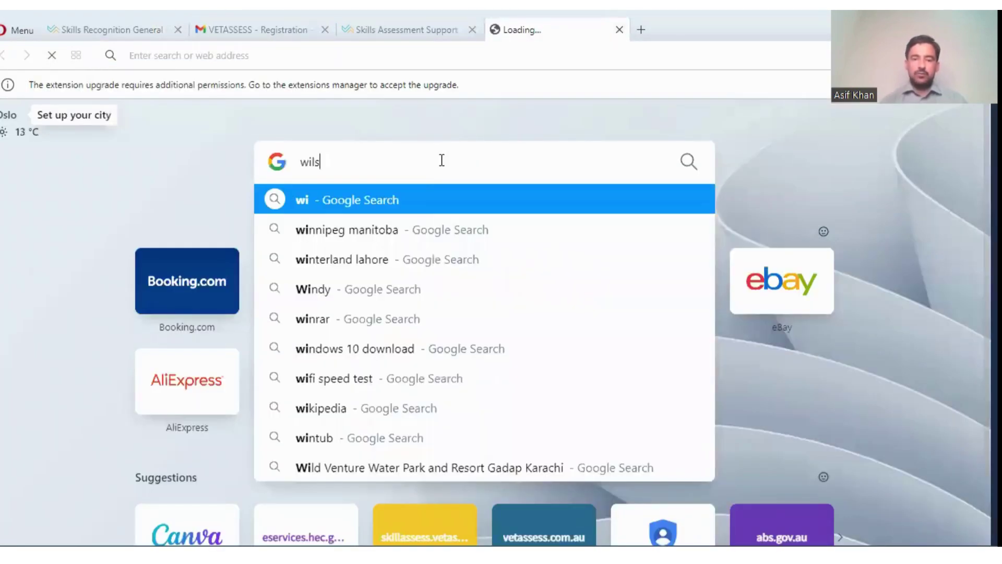
text(on)
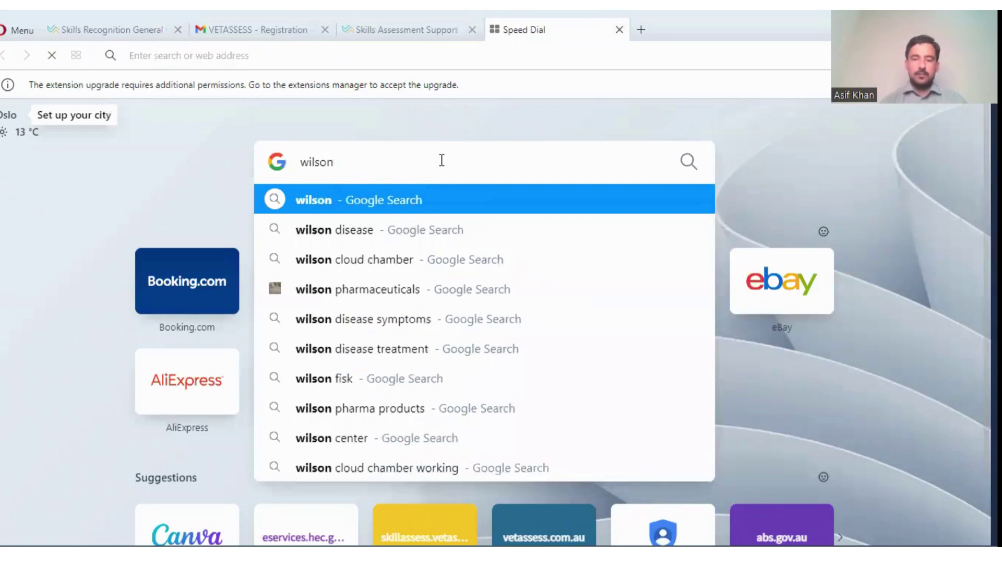
text( pharma)
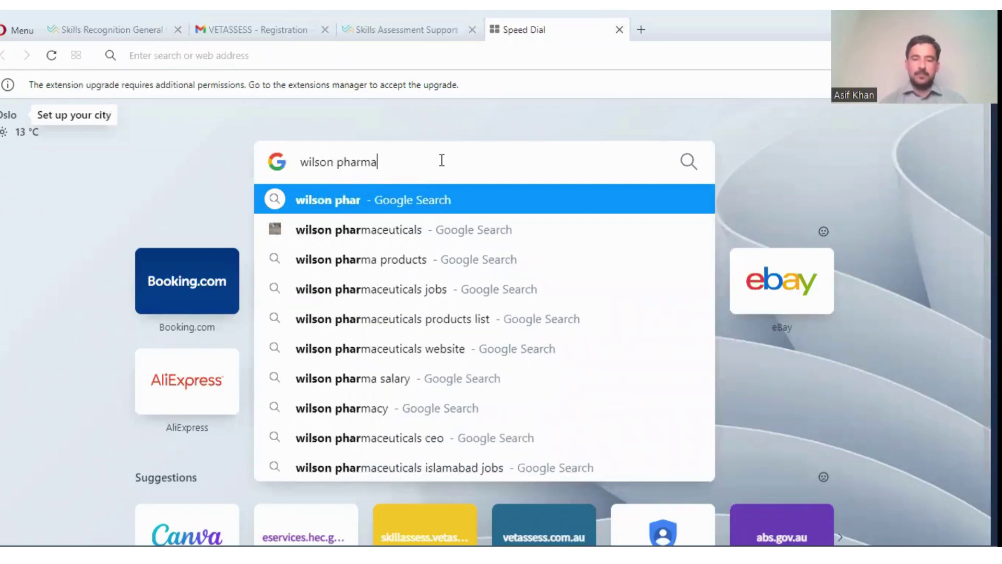
text(ce)
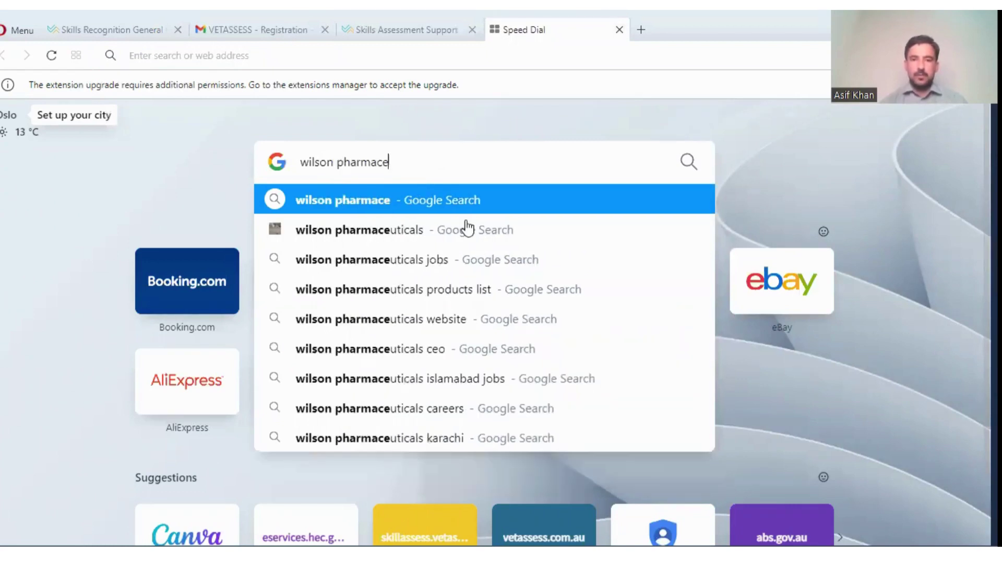
click(432, 230)
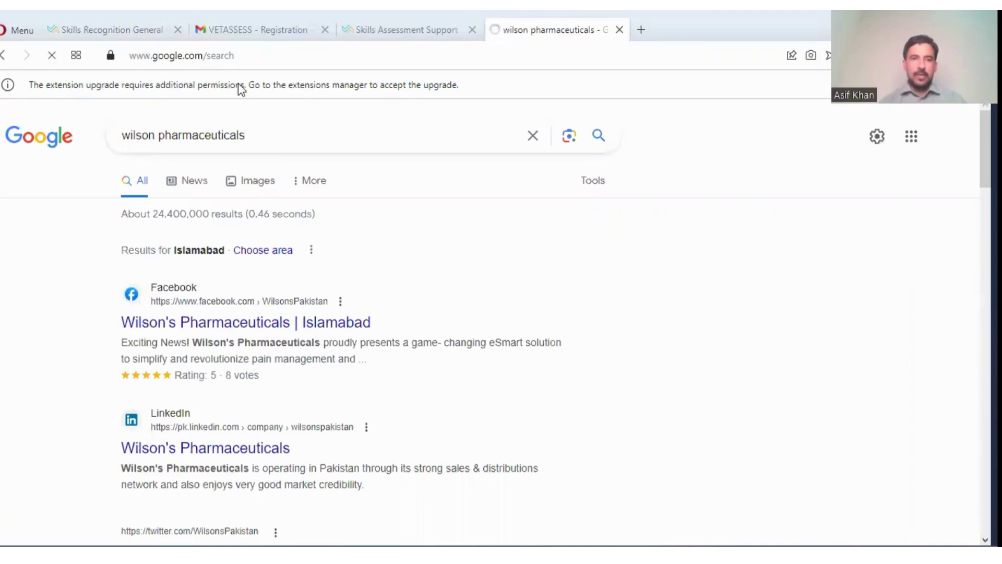
click(259, 327)
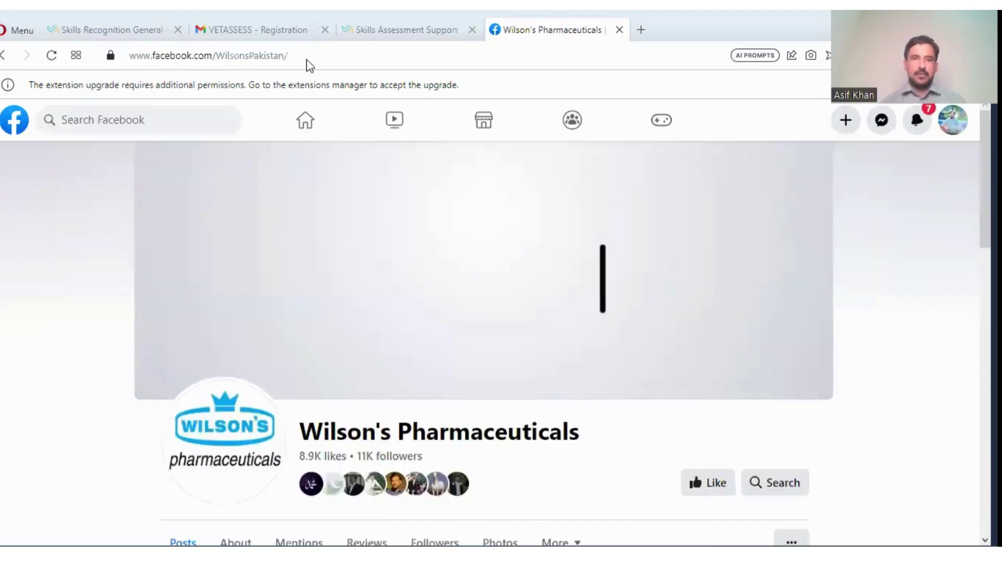
- Paste the Facebook page URL into the employer's Web address field
click(257, 55)
key(ctrl+Tab)
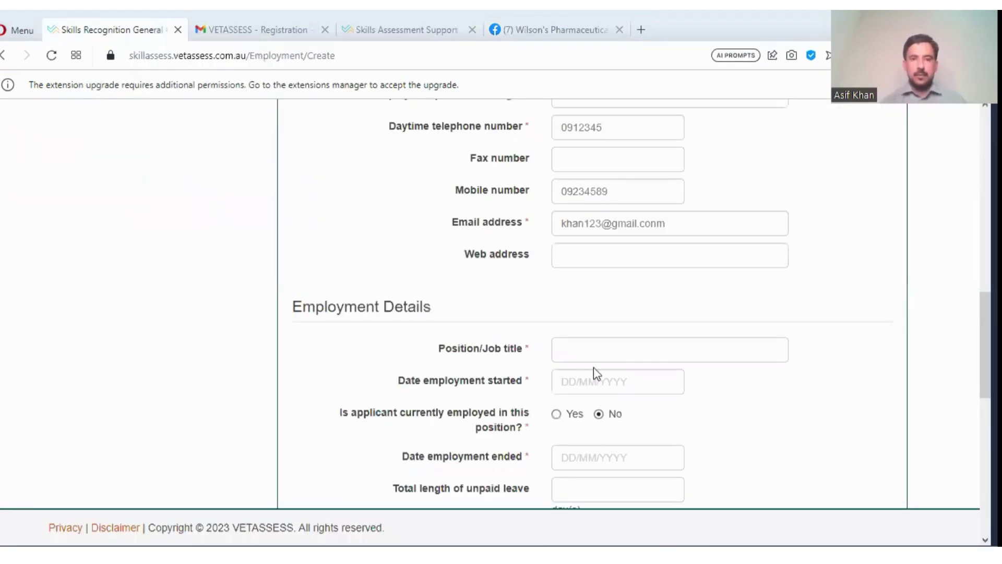
click(587, 259)
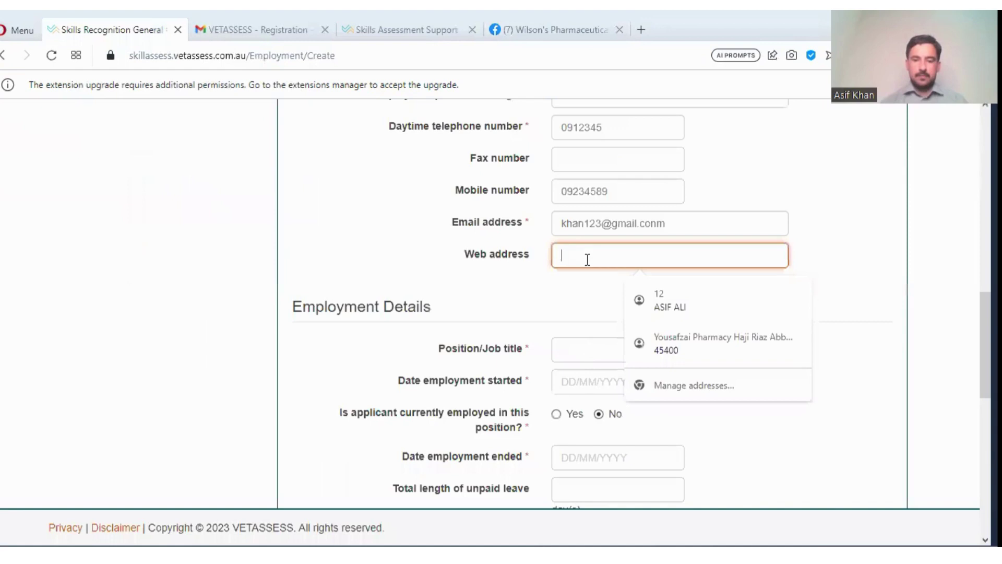
key(ctrl+v)
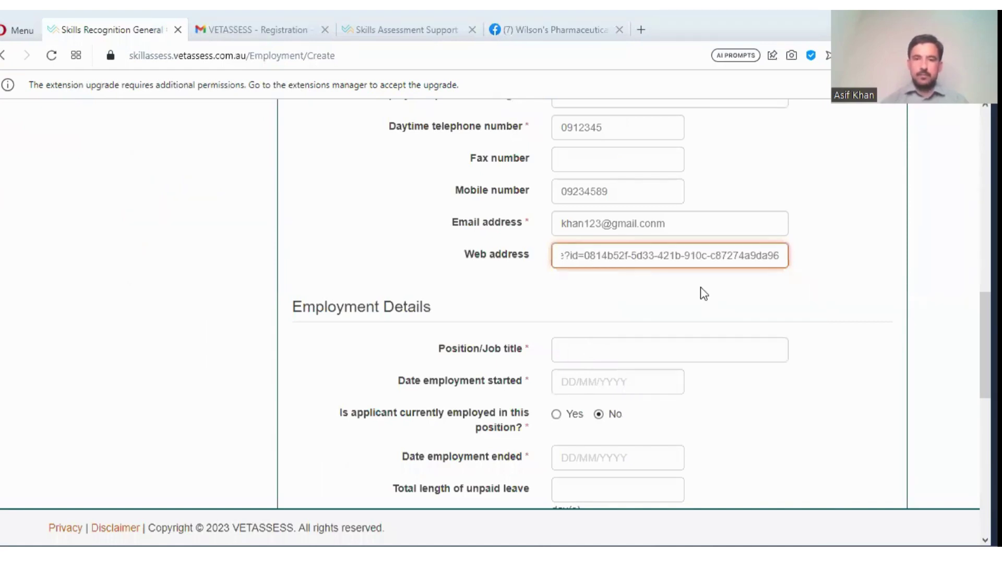
- Enter Microbiologist as the position/job title (typed as 'Midrobiologist')
scroll(649, 226, down, 3)
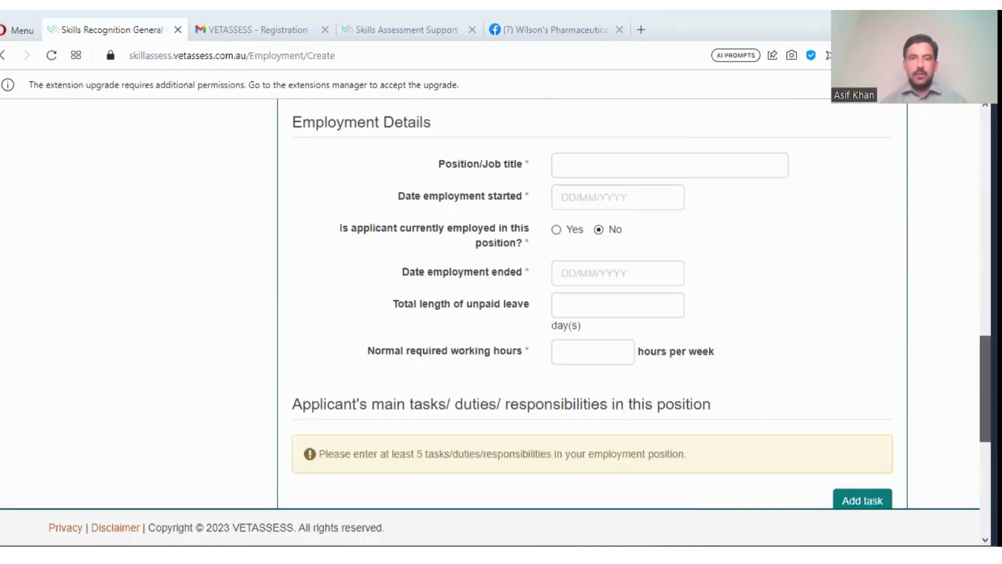
click(604, 172)
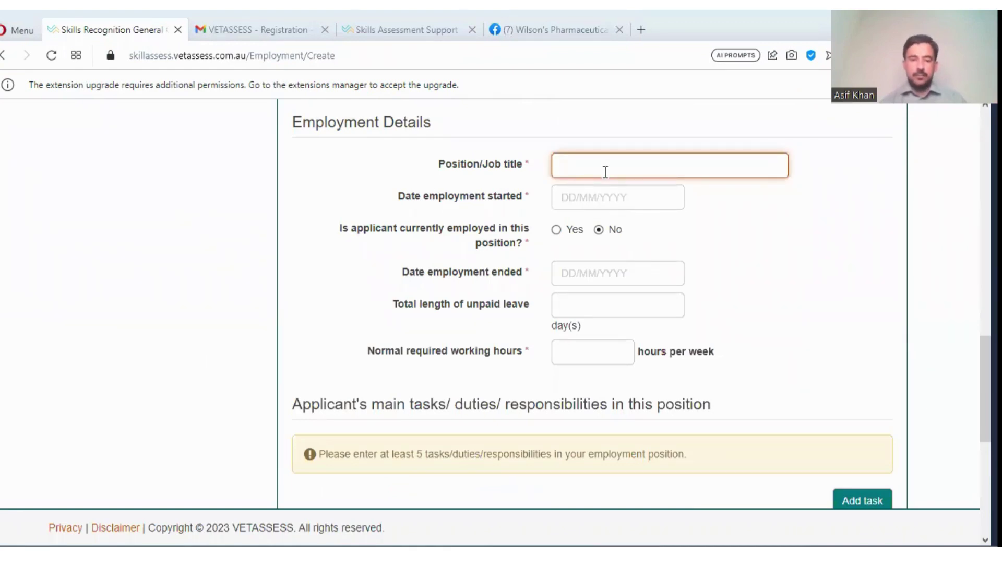
text(Mid)
text(robi)
text(ologist)
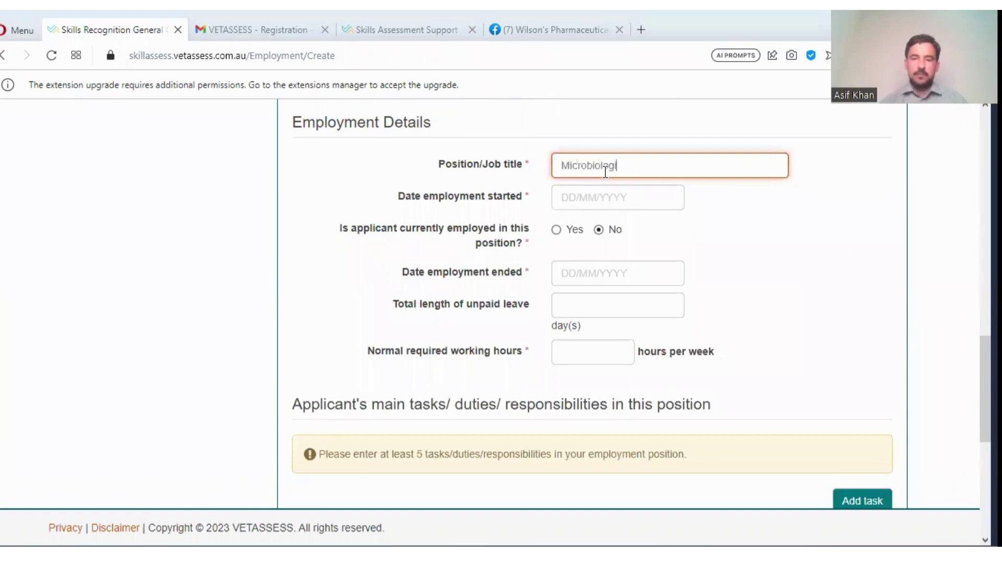
- Set the employment start date to 01/02/2019 using the date picker
click(592, 201)
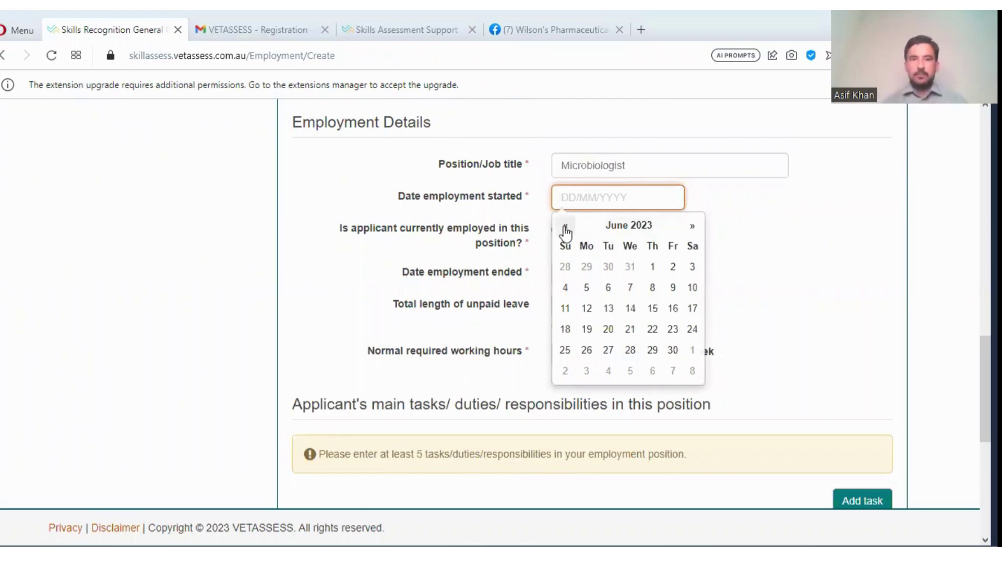
click(630, 228)
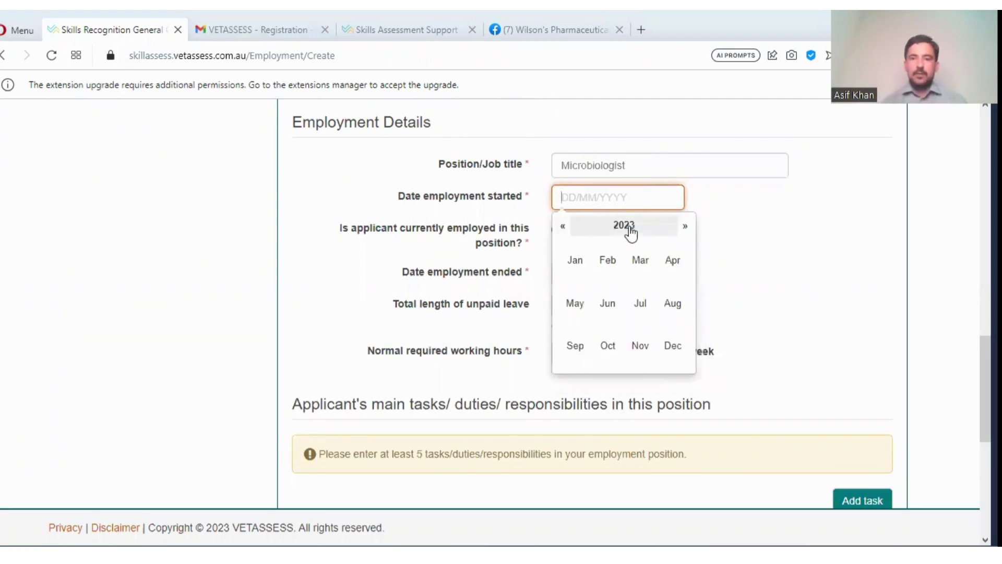
click(563, 228)
click(564, 228)
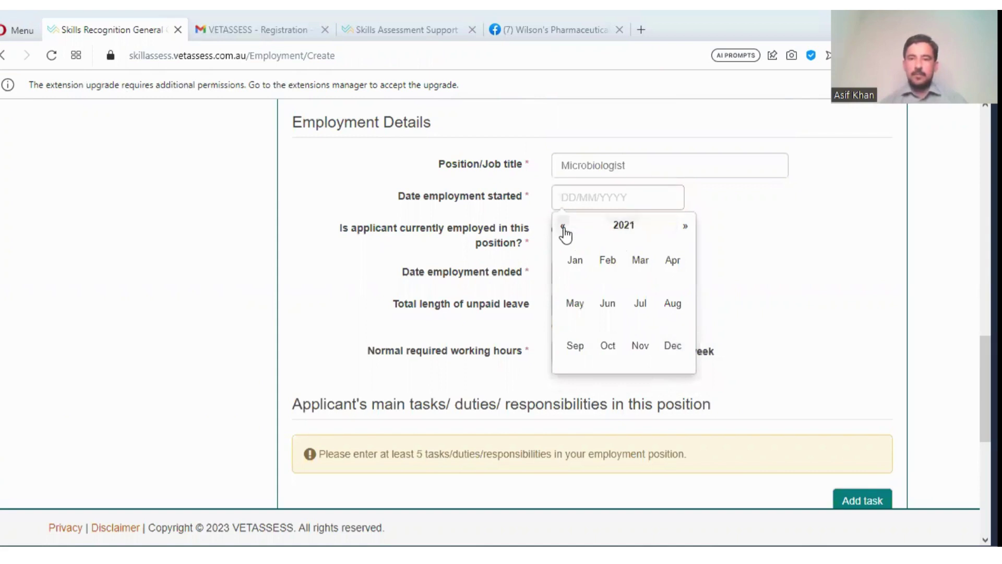
click(564, 227)
click(563, 227)
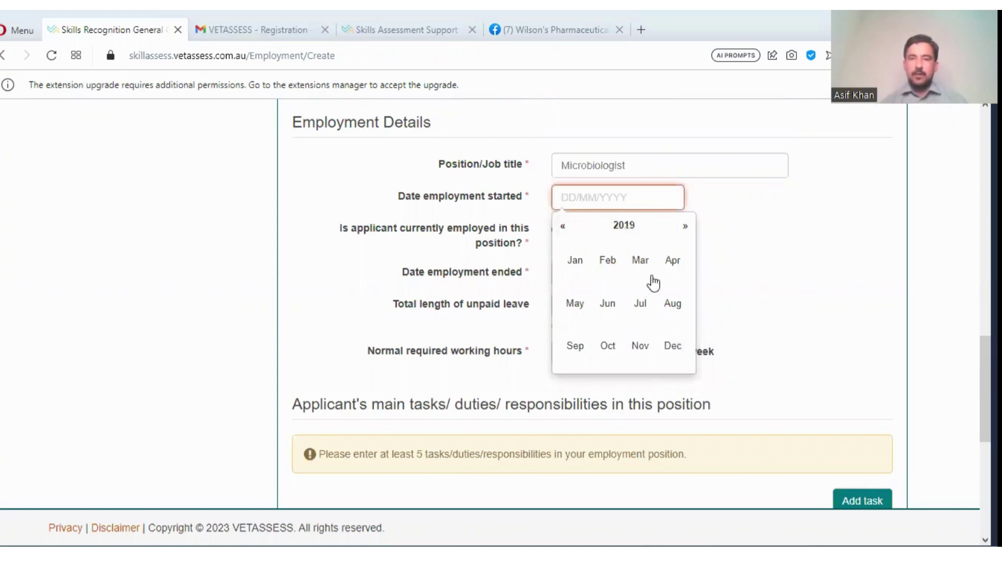
click(607, 261)
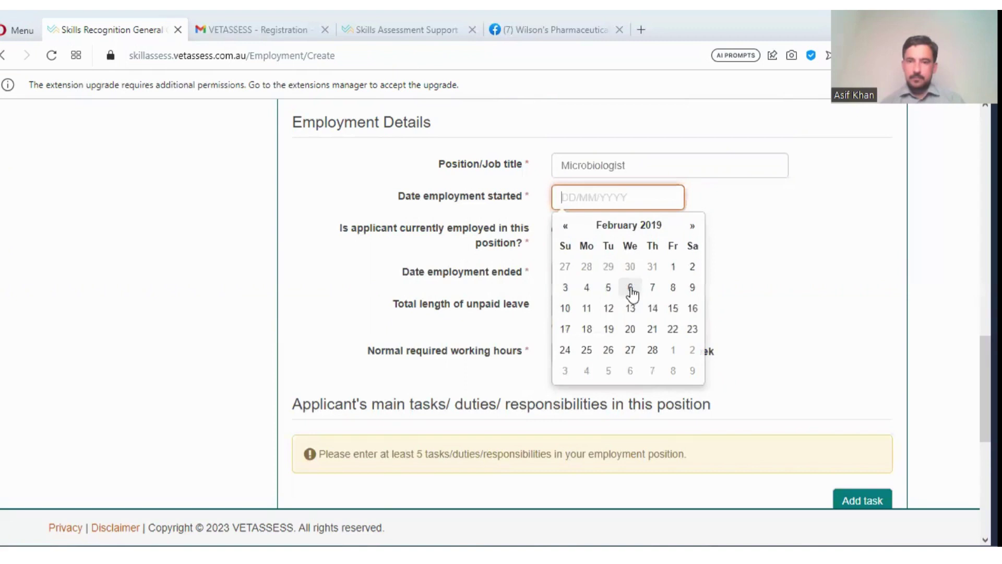
click(675, 265)
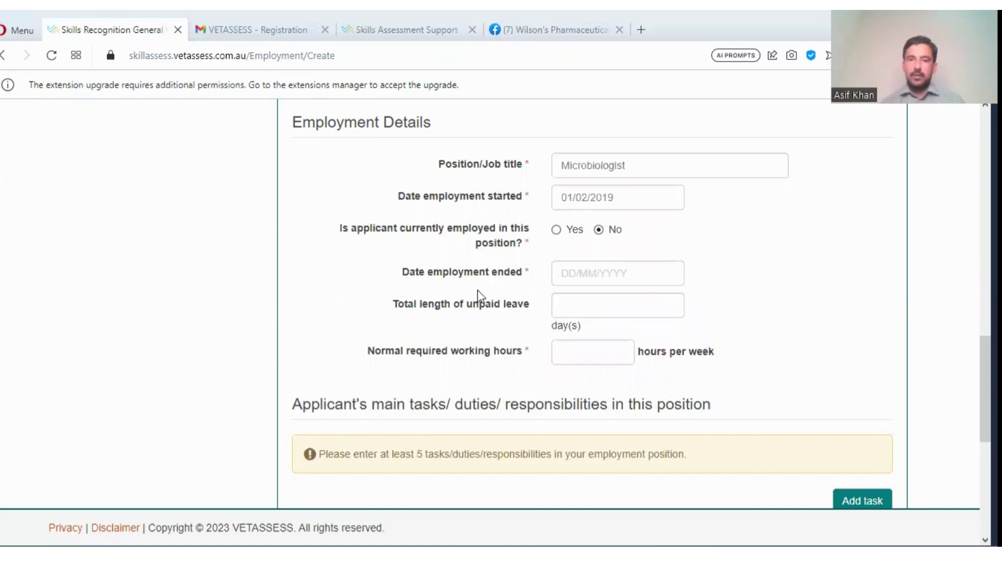
- Set the employment end date to 31/05/2023
click(578, 273)
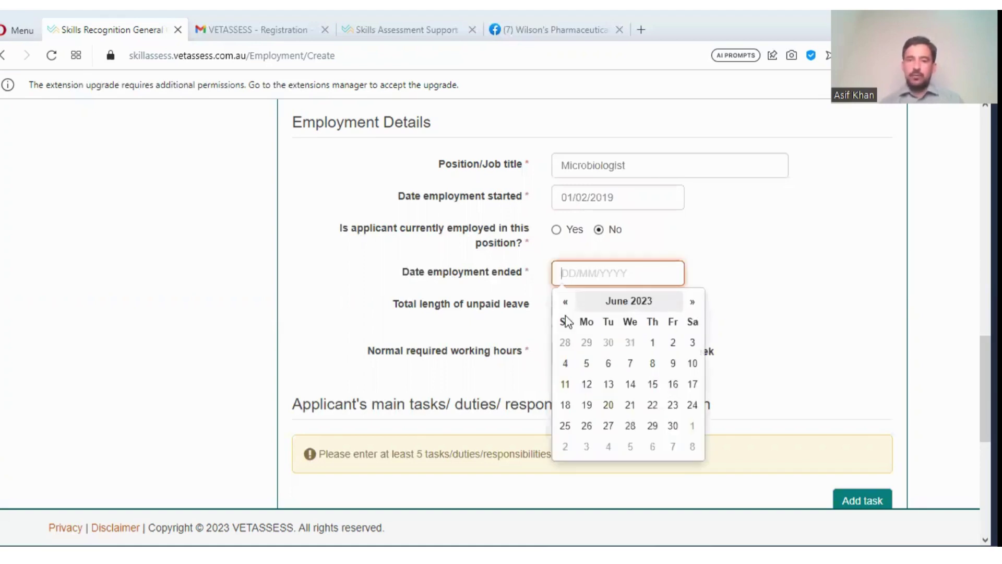
click(566, 303)
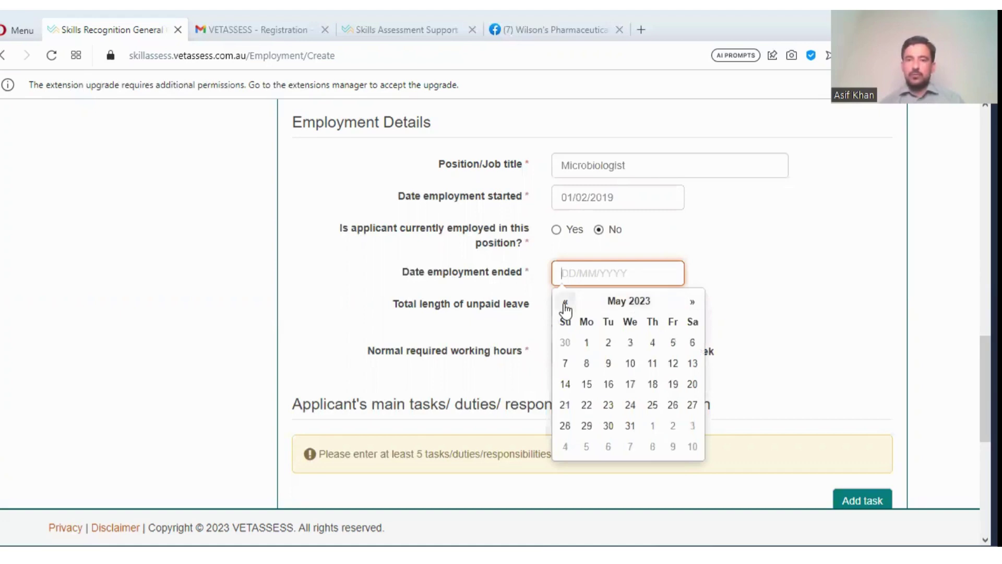
click(641, 307)
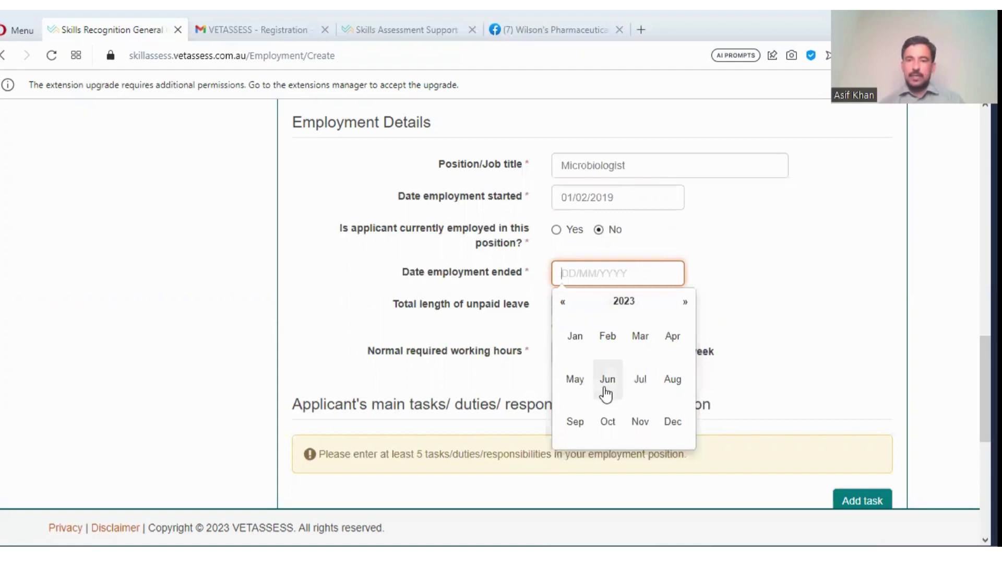
click(570, 381)
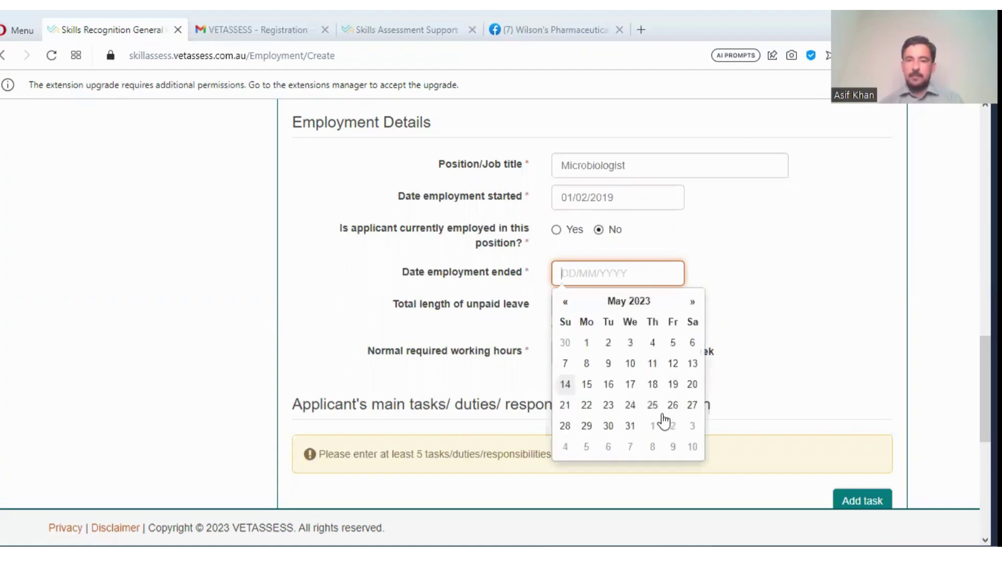
click(630, 427)
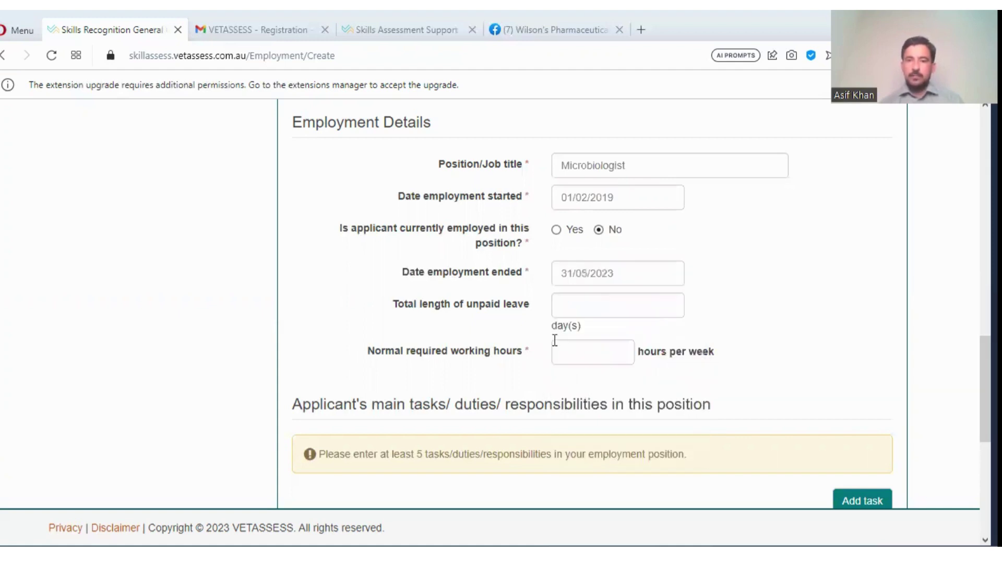
- Enter 20 days as the total length of unpaid leave
click(570, 313)
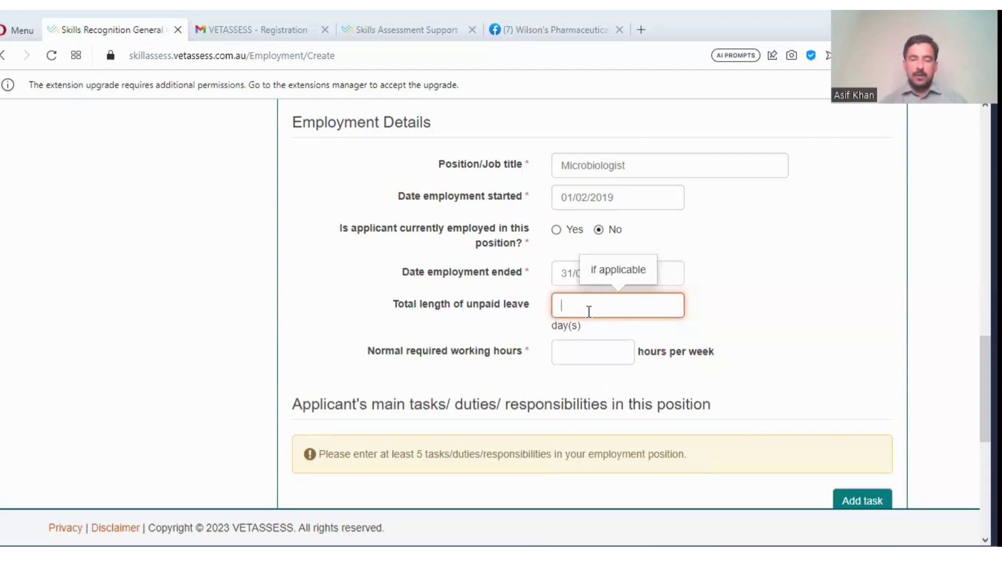
text(2)
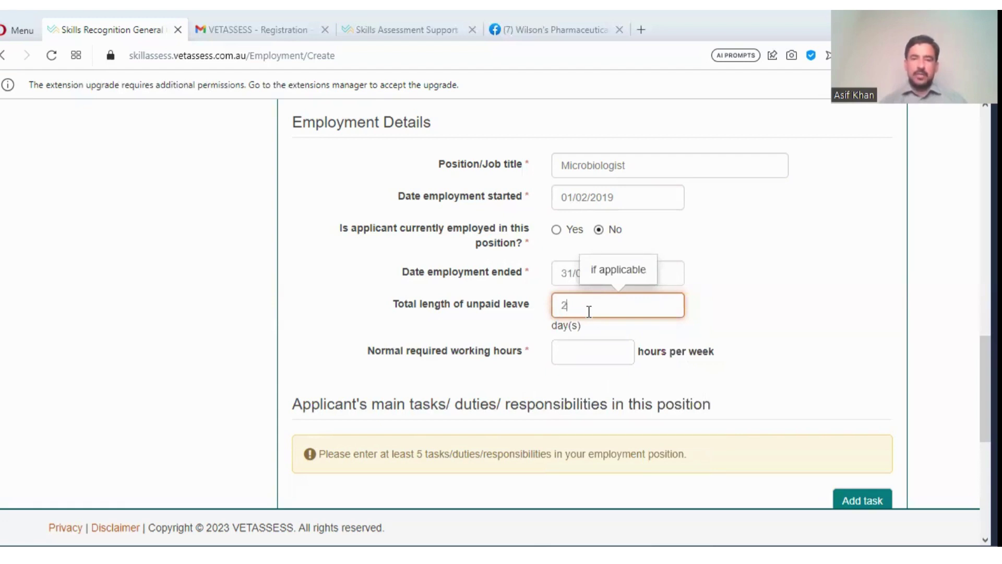
text(0)
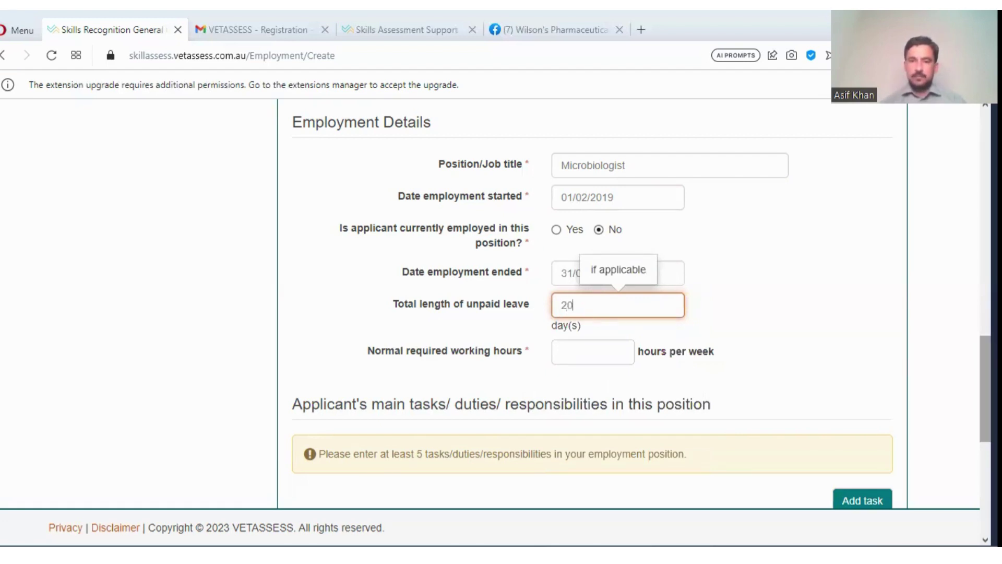
scroll(985, 386, down, 3)
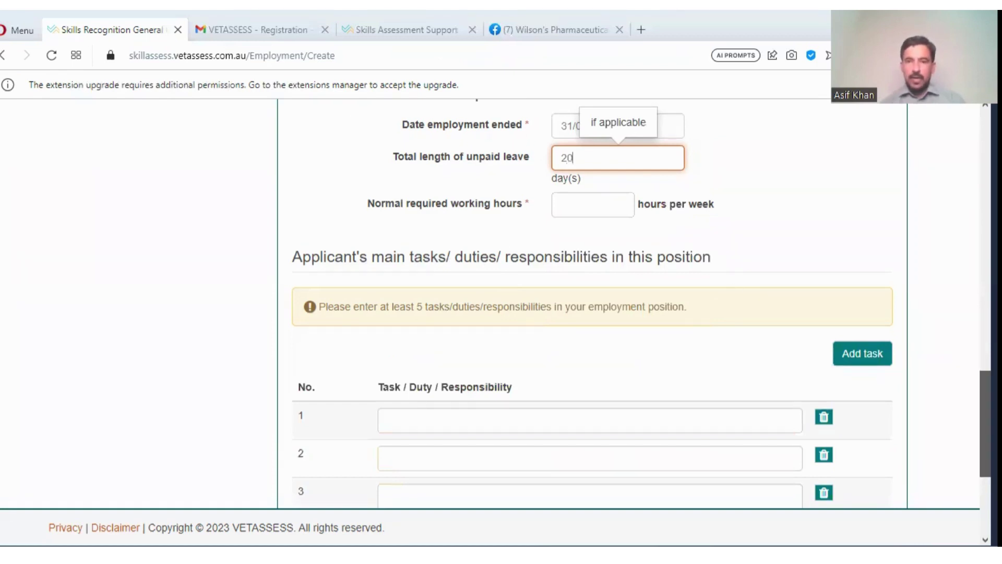
scroll(644, 331, up, 2)
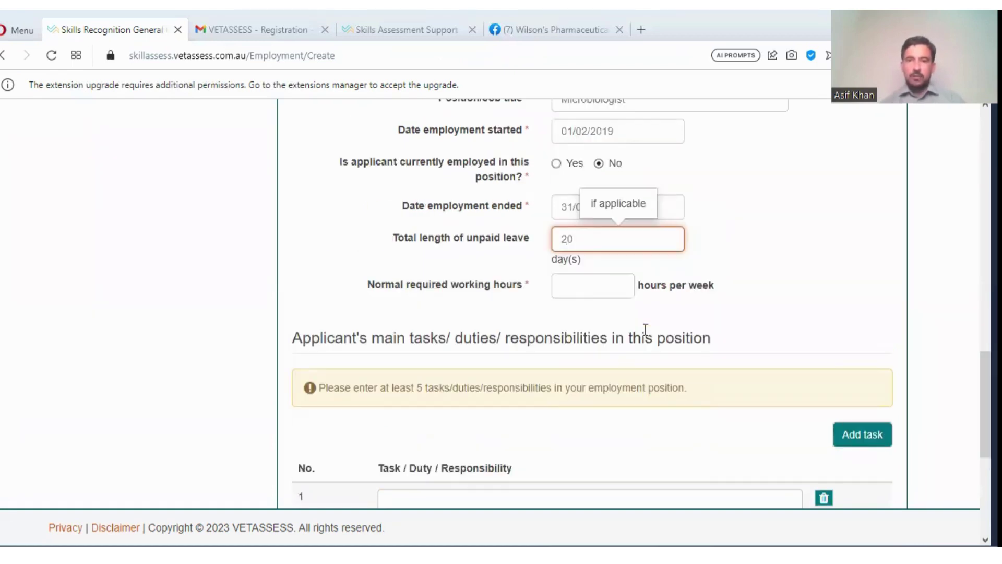
- Set normal working hours to 30 per week and add an extra duty row to the task table
click(586, 285)
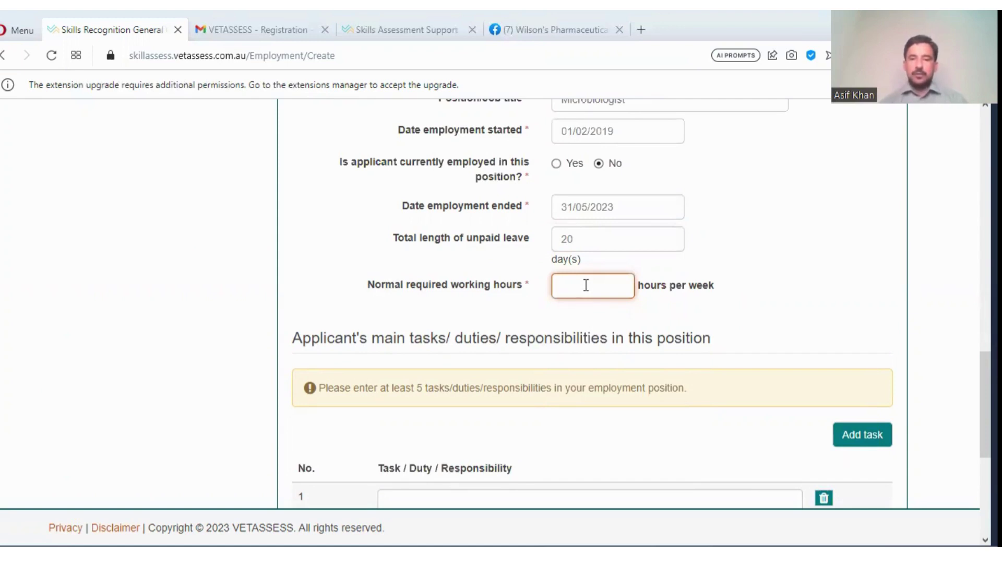
text(30)
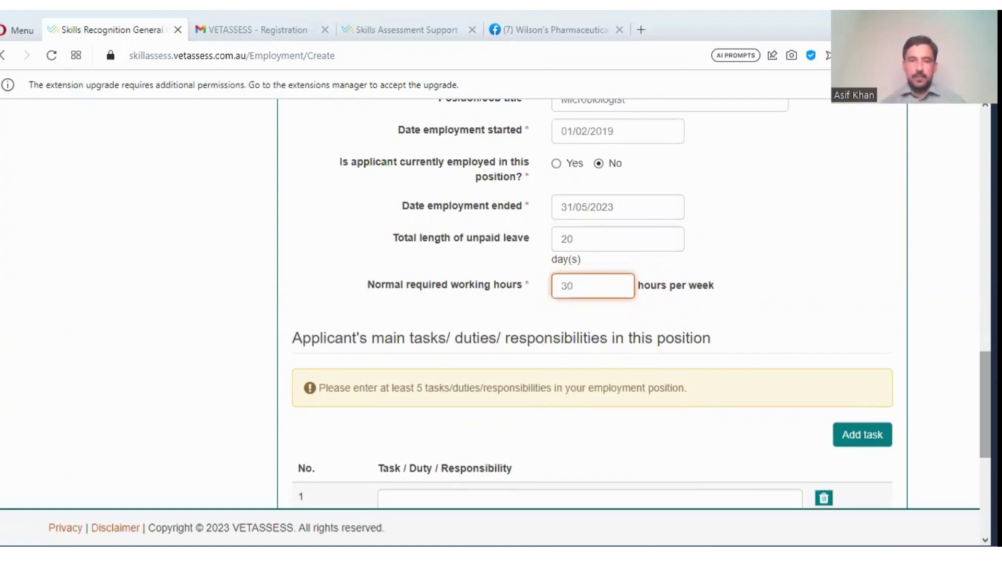
scroll(592, 302, down, 2)
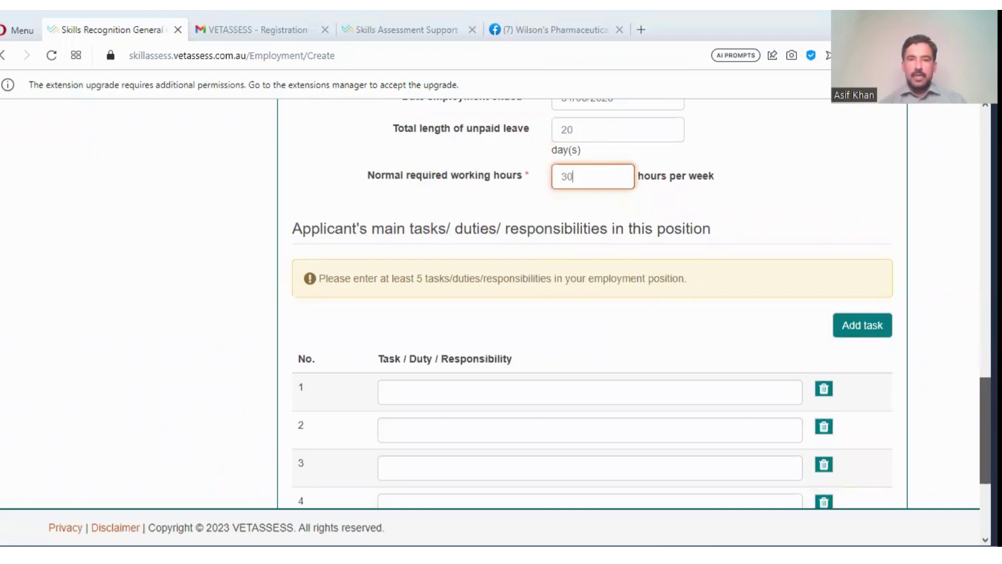
scroll(592, 302, down, 1)
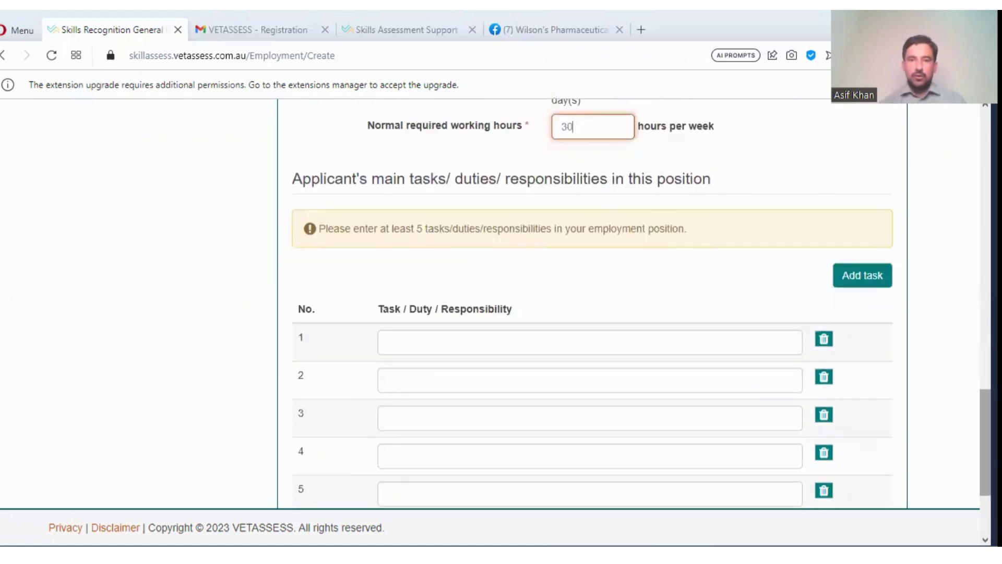
click(870, 284)
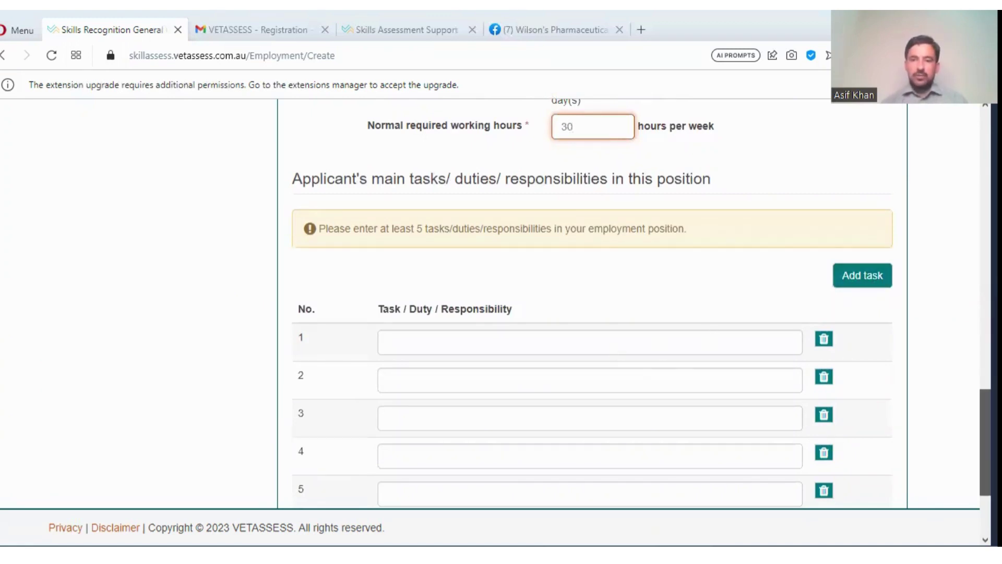
scroll(985, 442, down, 2)
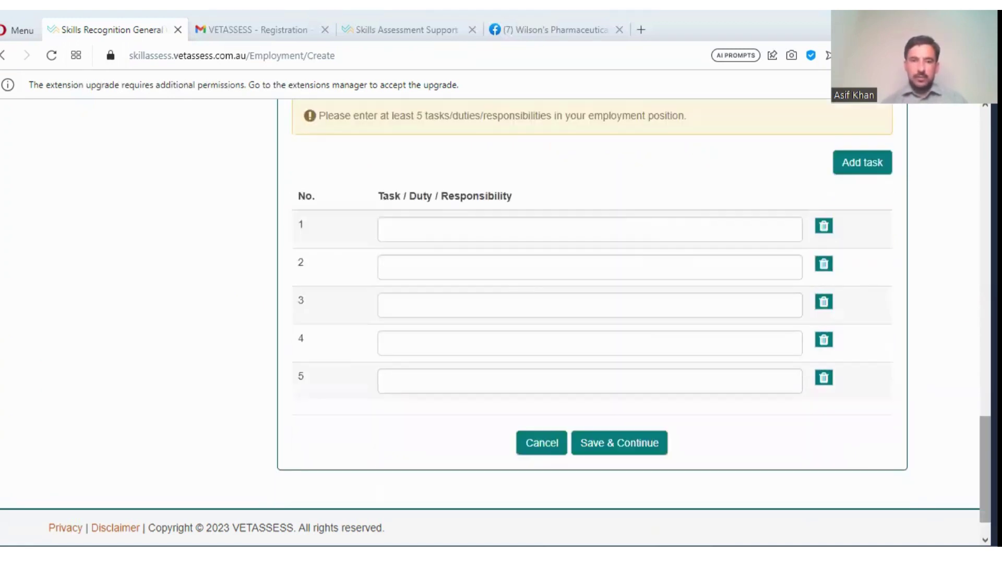
- Enter the first two duties: testing impurities in medicines and sterilization techniques
click(410, 232)
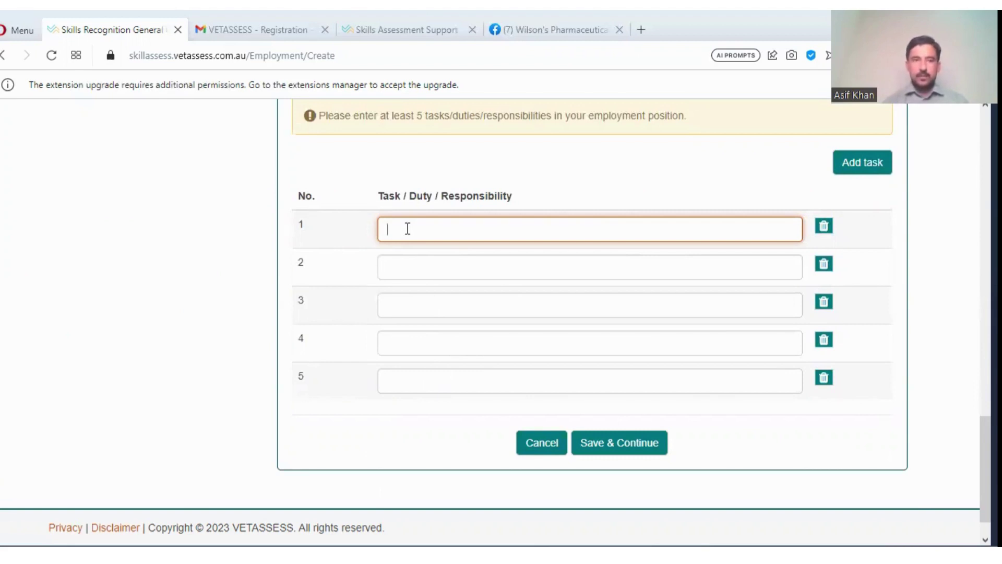
text(()
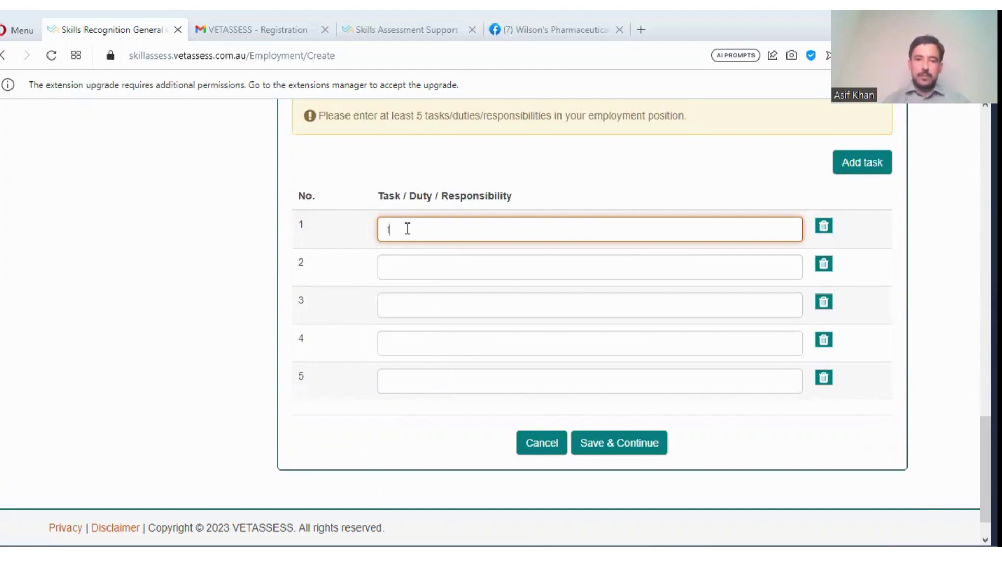
text(o test )
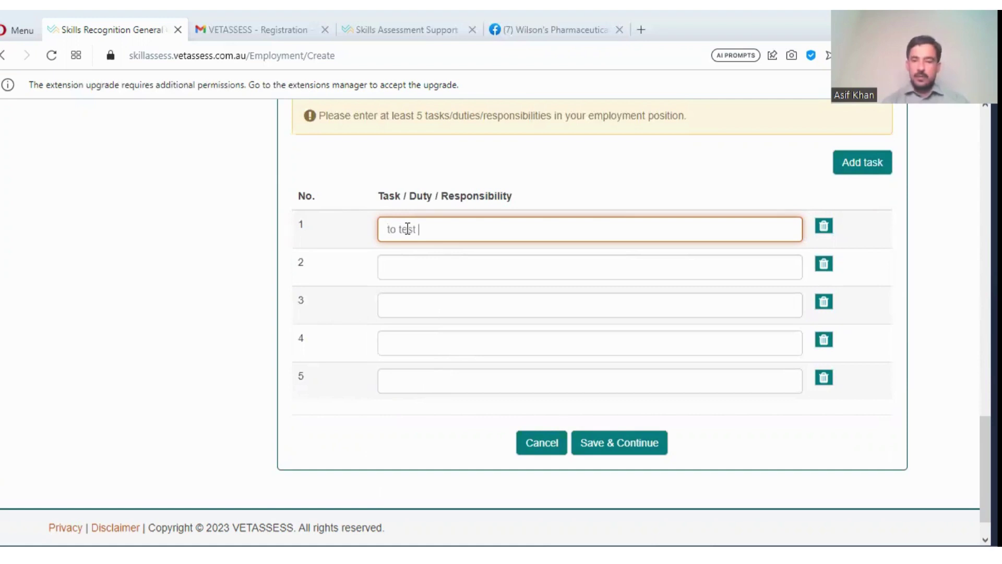
text(the)
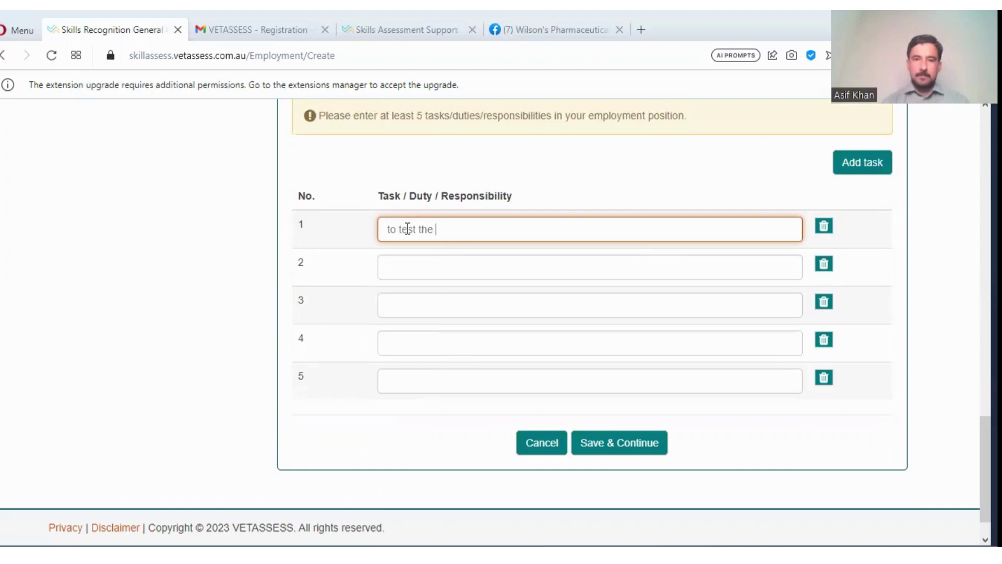
text( impu)
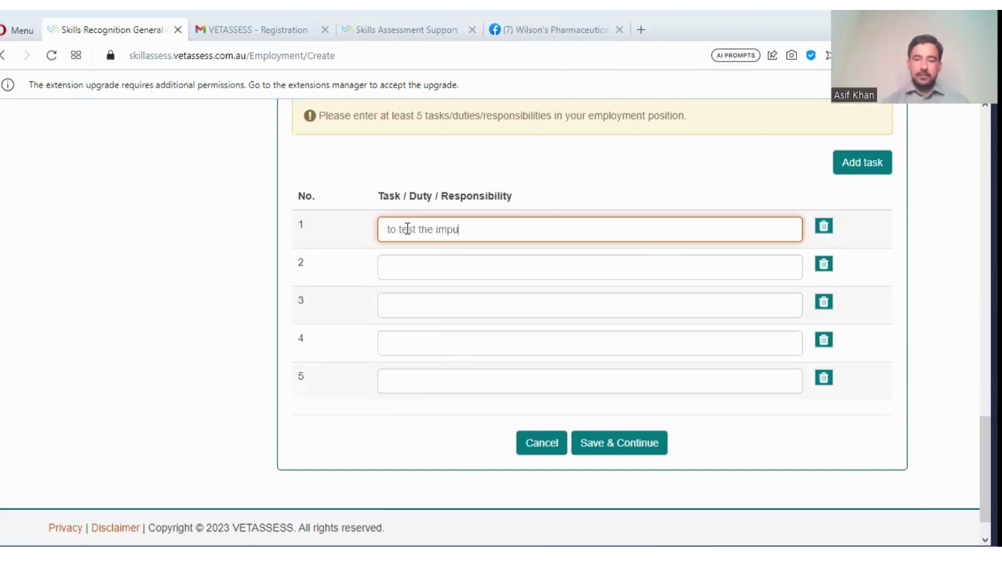
text(rity)
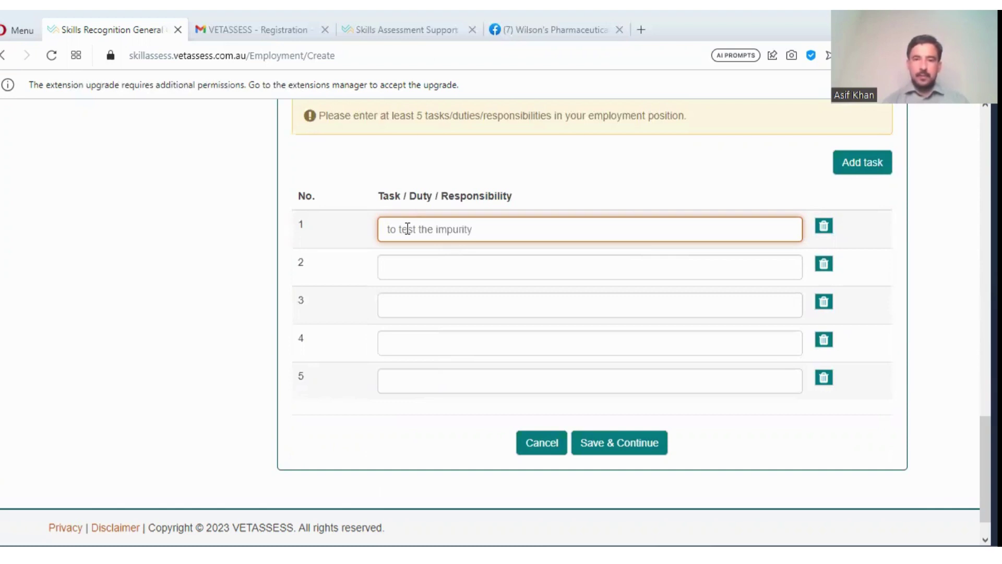
text( in medicines)
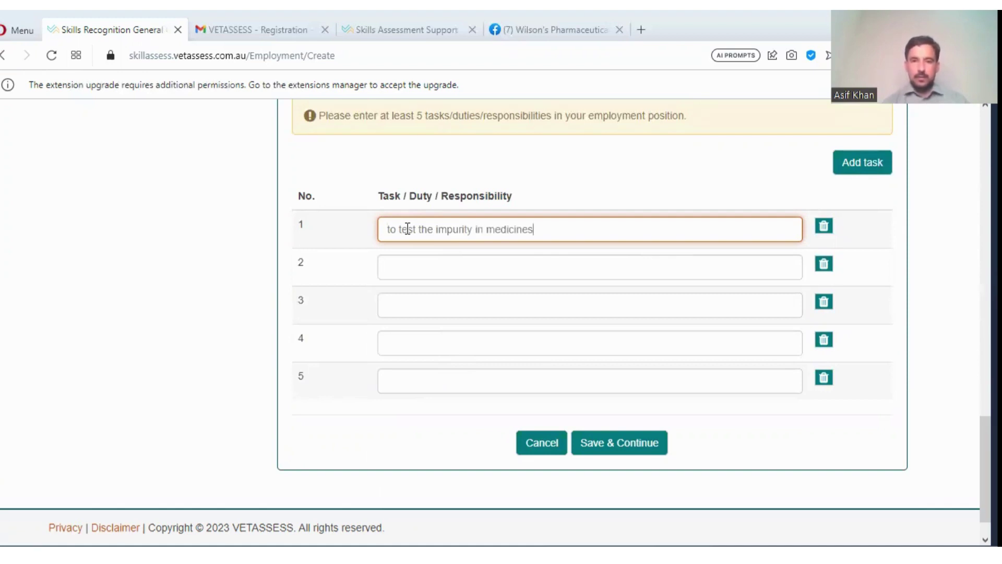
click(436, 274)
text(ste)
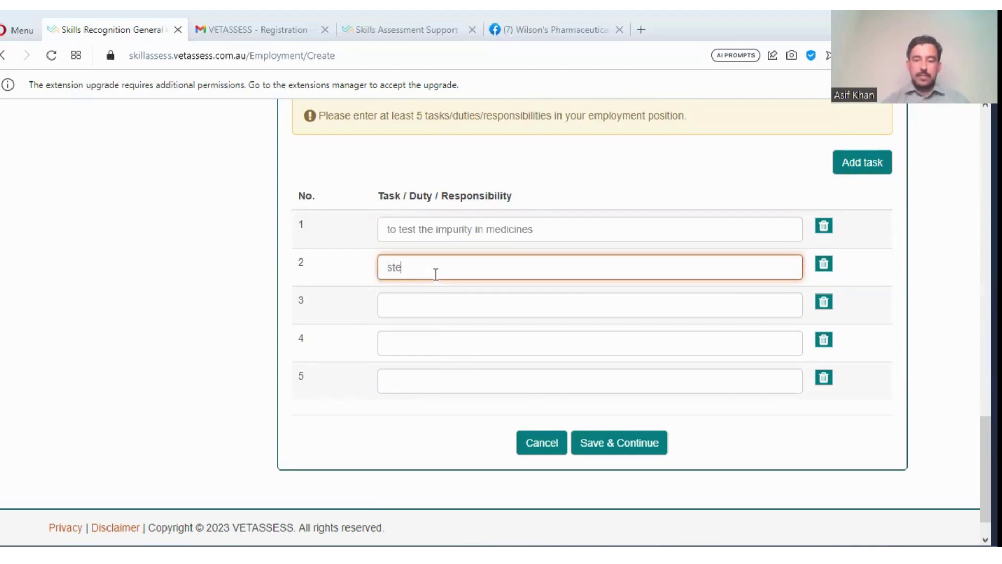
text(rilzatio)
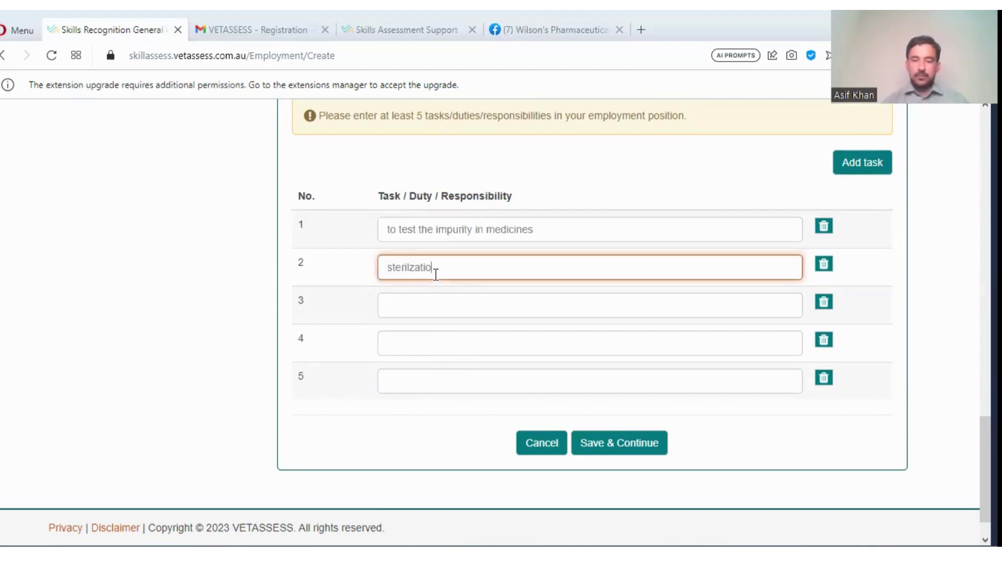
text(n techniques)
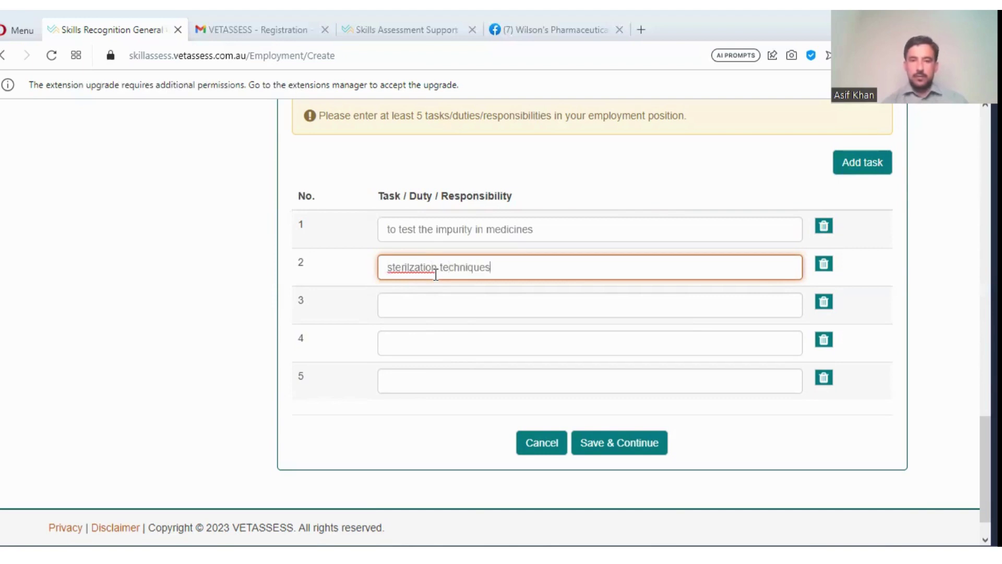
- Enter 'vaccines' as the third duty and 'culture sensitivity tests' as the fourth, fixing typos
click(445, 307)
text(c)
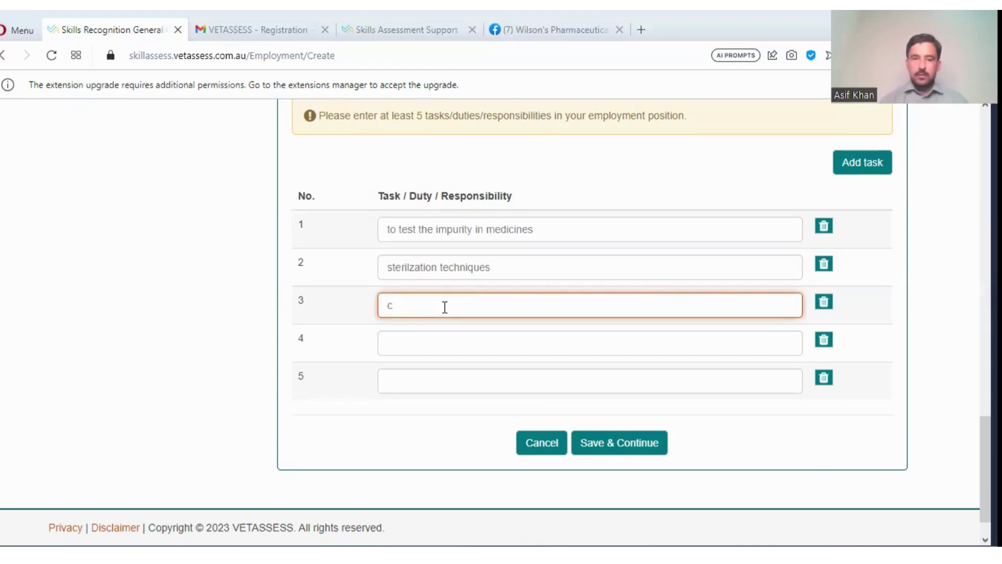
key(BackSpace)
text(vacc)
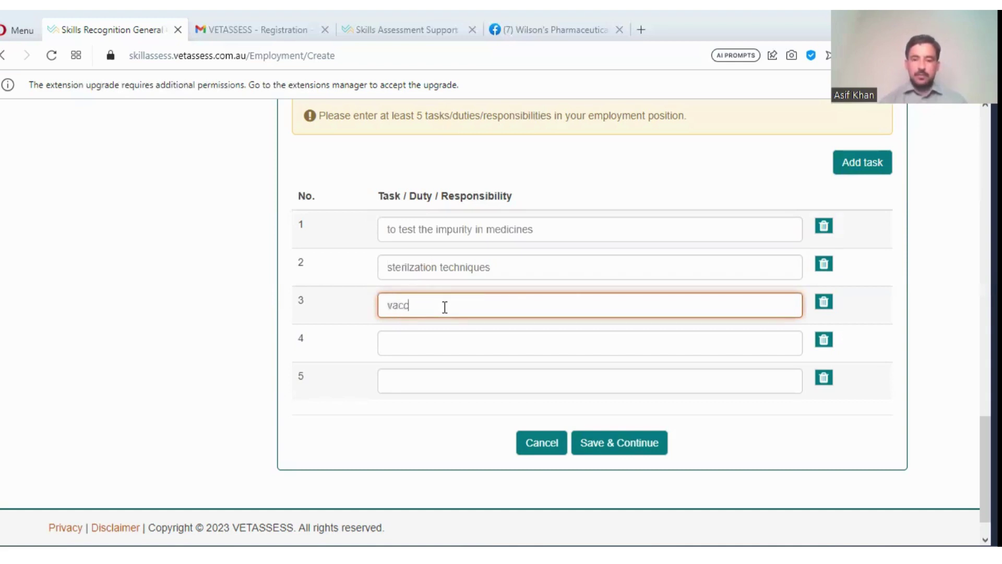
text(ines)
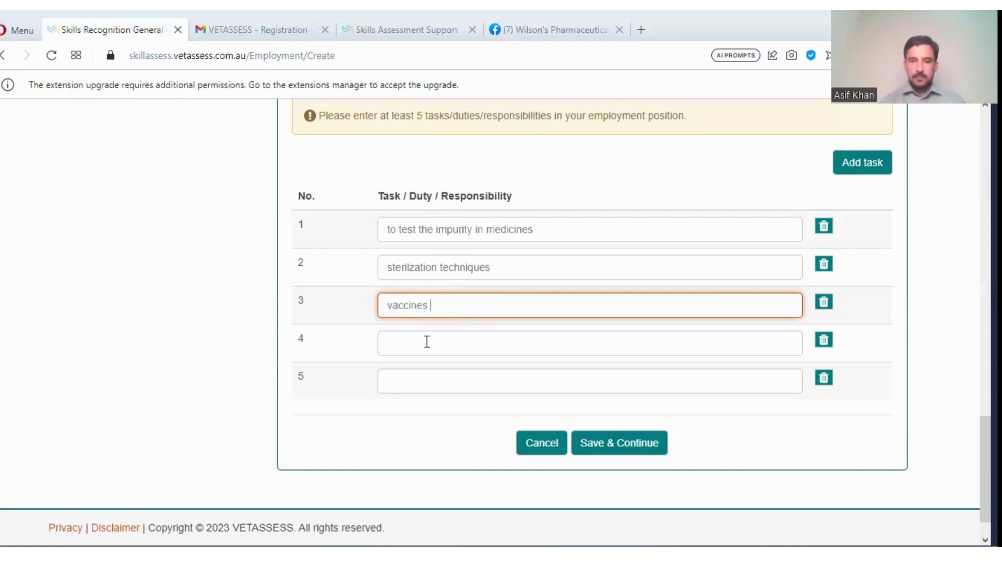
click(427, 345)
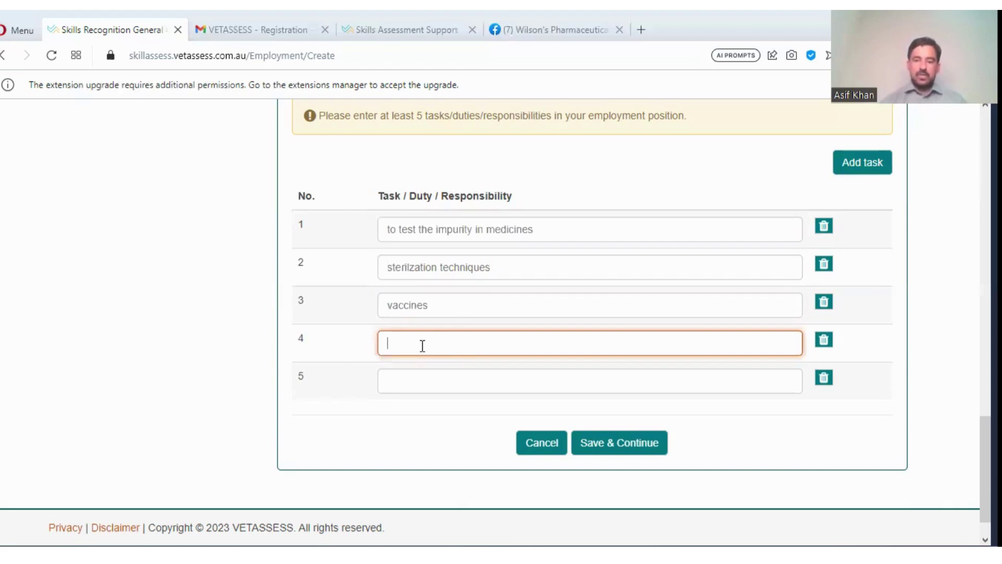
text(culture sen)
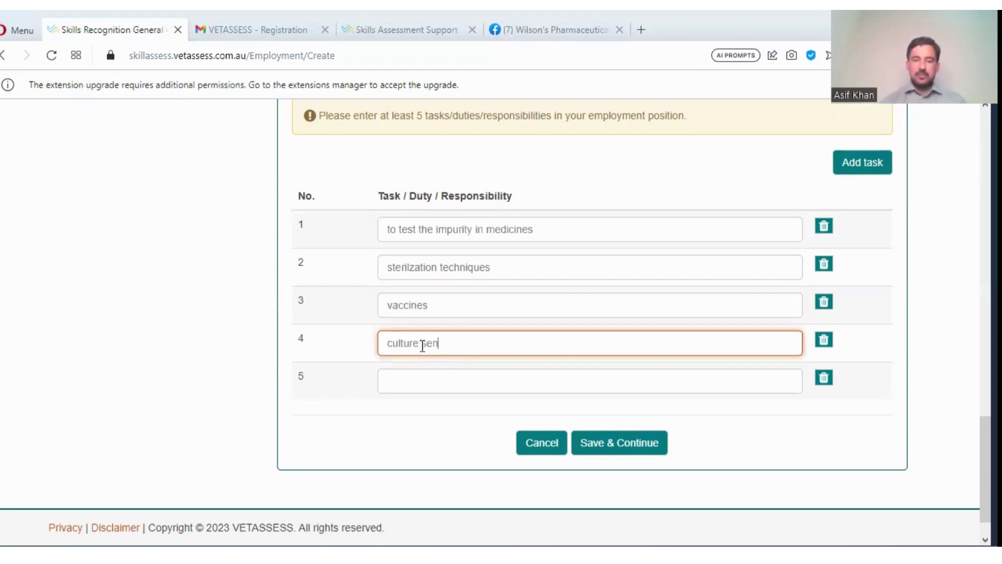
text(sitiv)
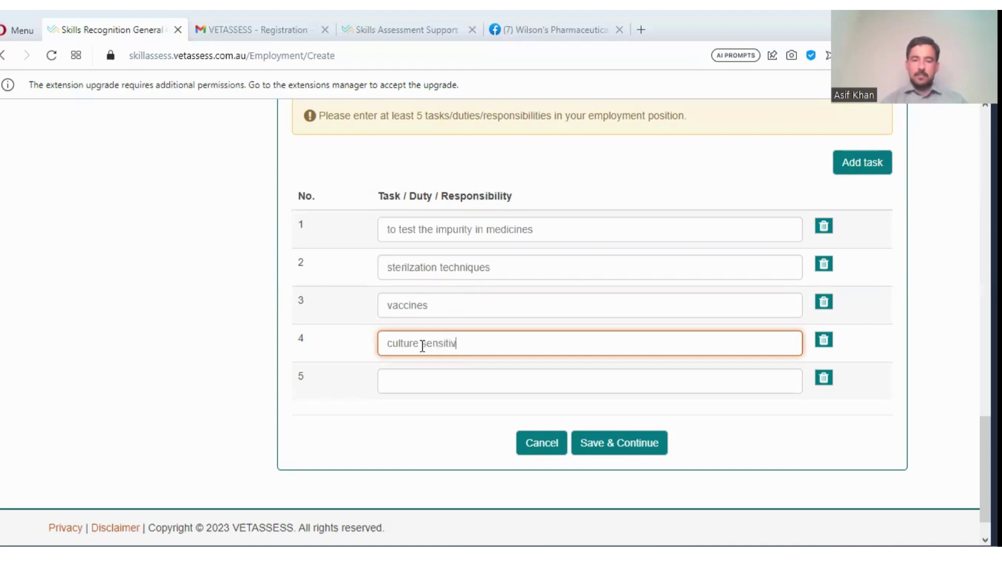
text(ity tst)
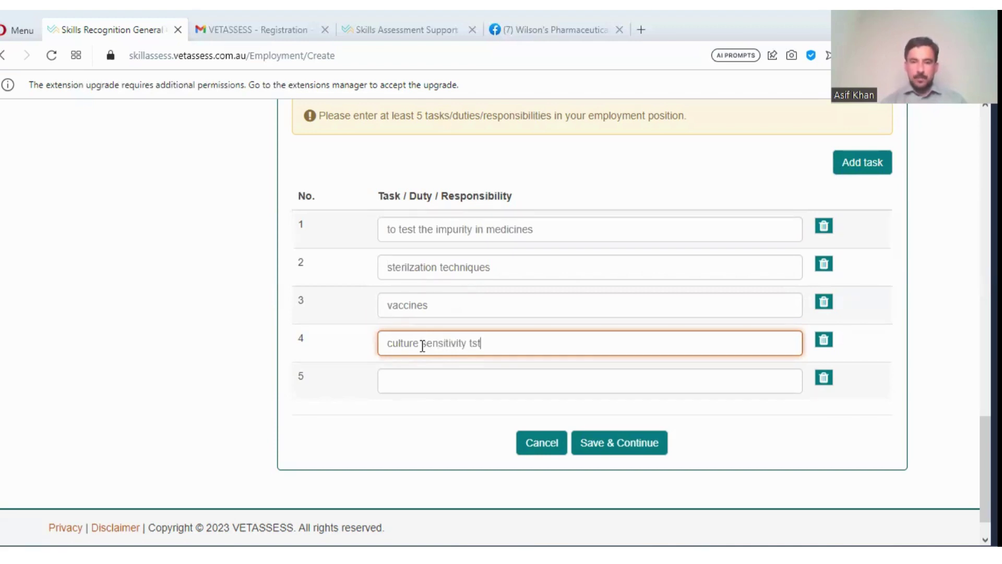
key(BackSpace)
key(BackSpace)
text(e)
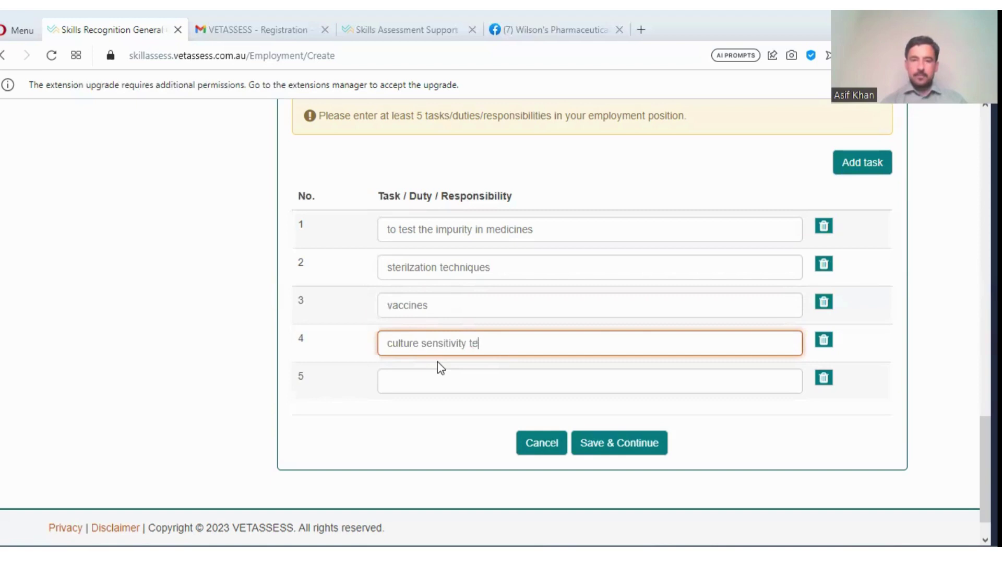
text(sts)
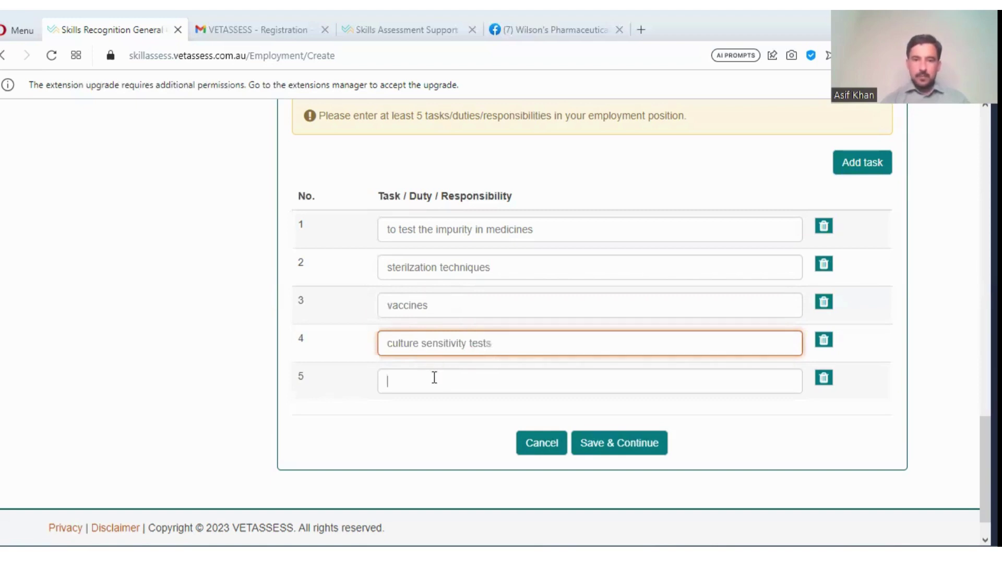
- After the empty-task save error, fill the fifth duty with 'sterility tests'
click(434, 377)
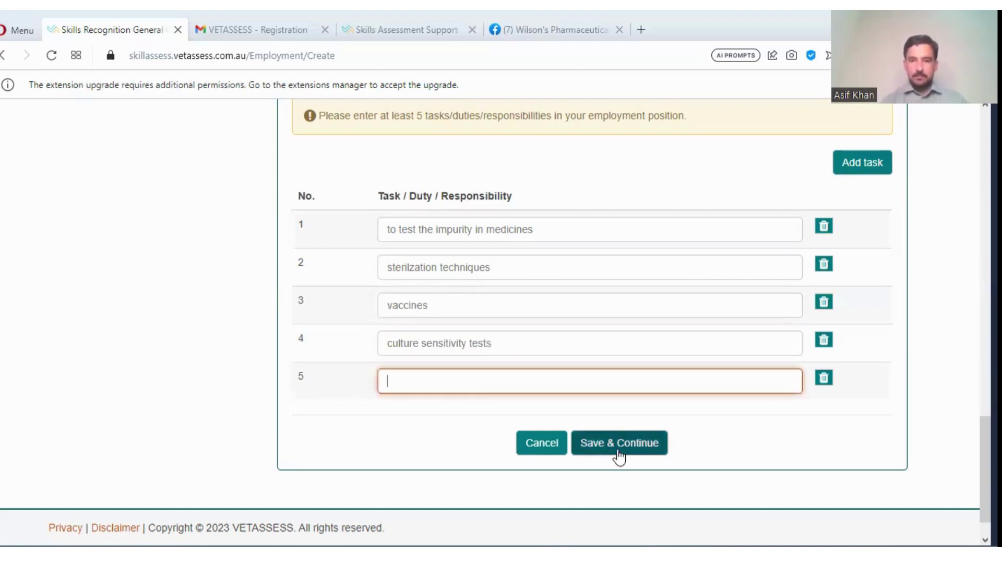
click(619, 454)
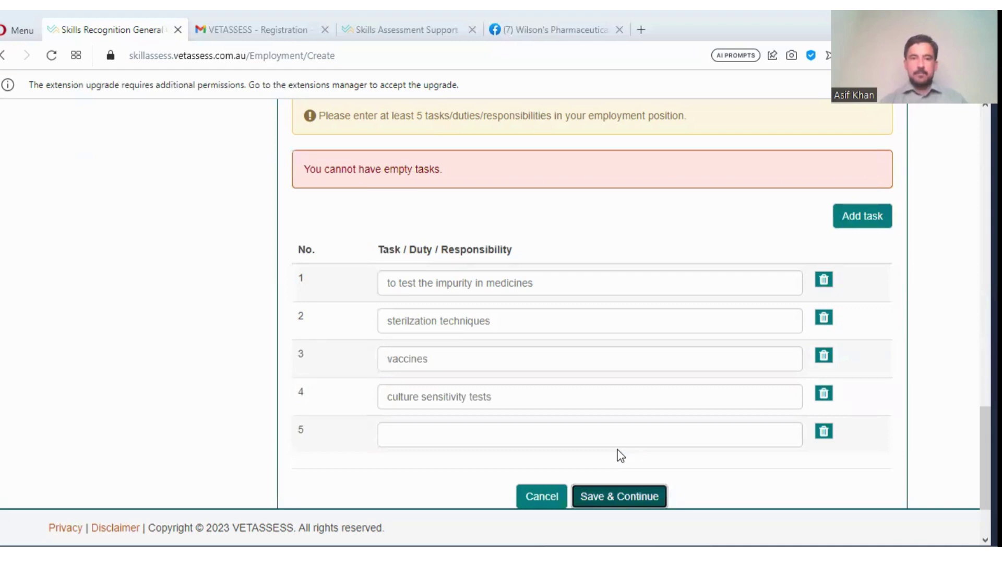
click(432, 437)
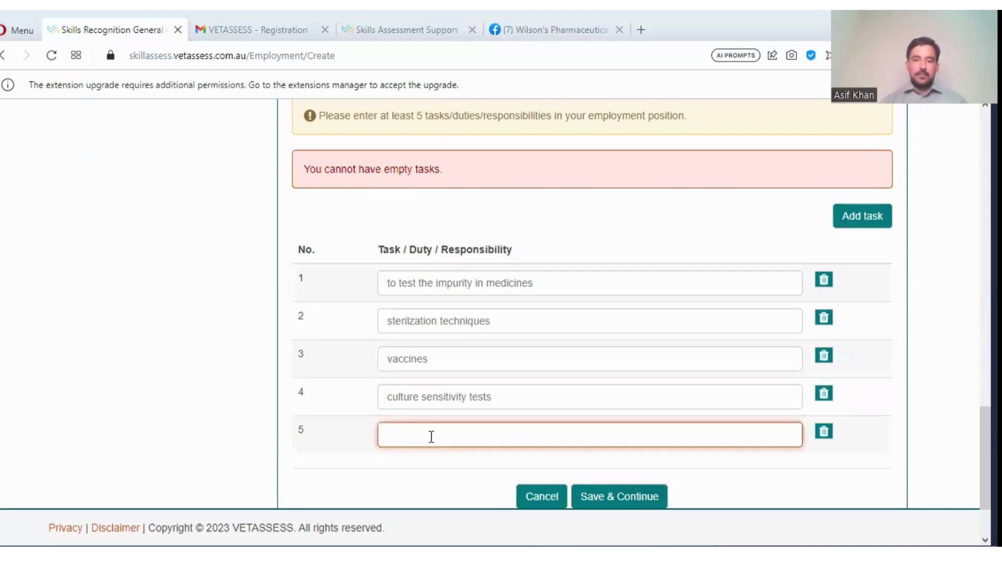
text(v)
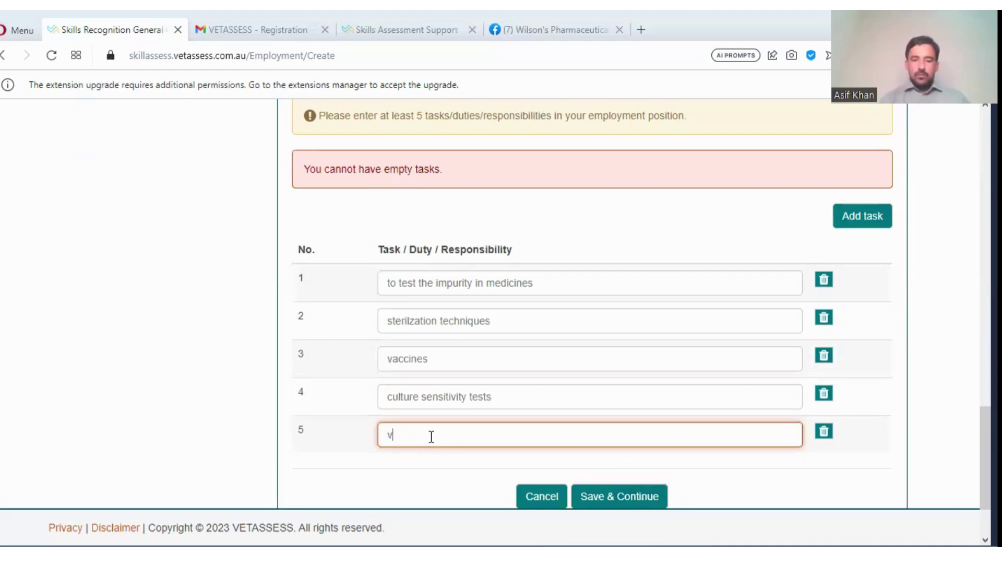
text(iu)
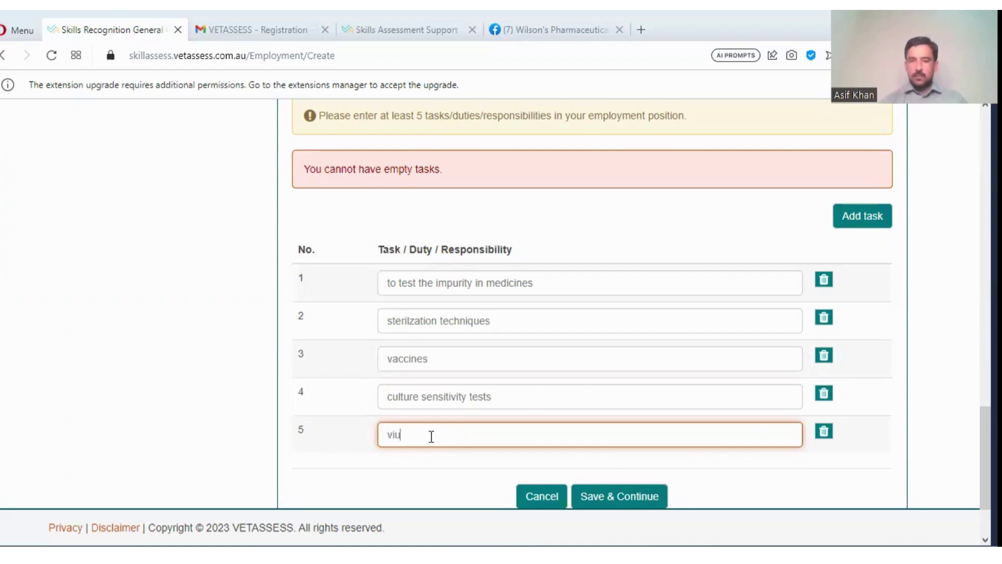
key(BackSpace)
key(BackSpace)
key(BackSpace)
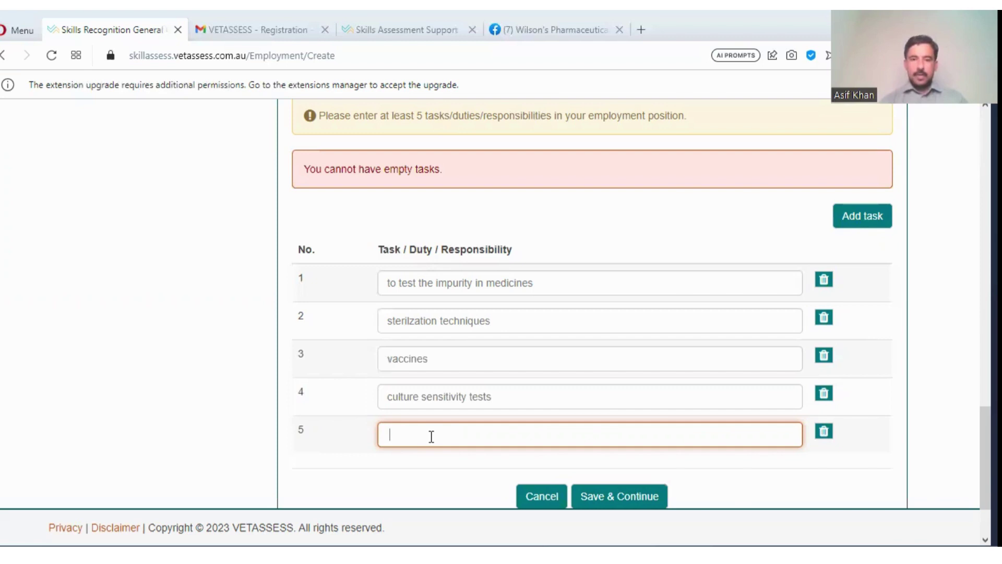
key(BackSpace)
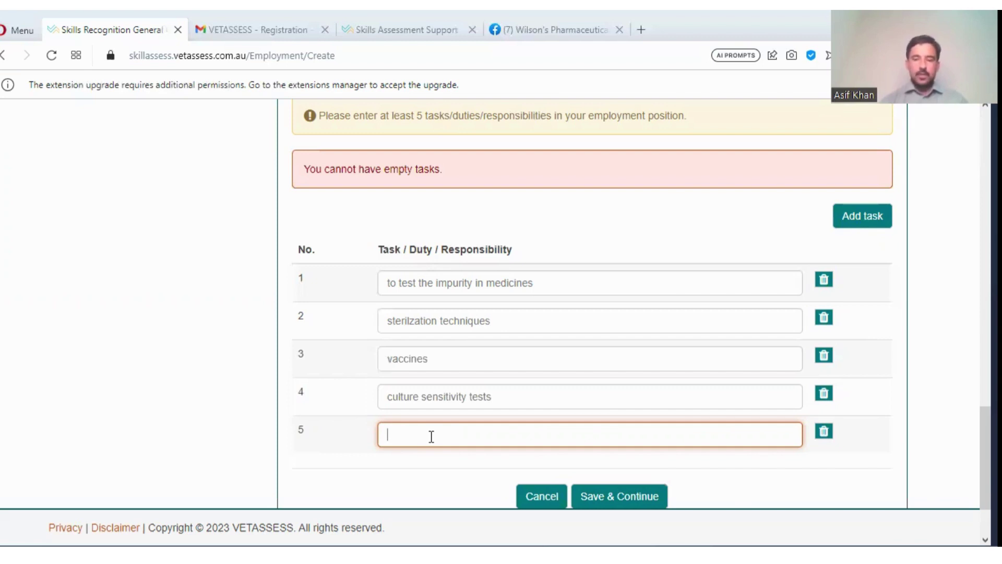
text(t)
key(BackSpace)
text(ste)
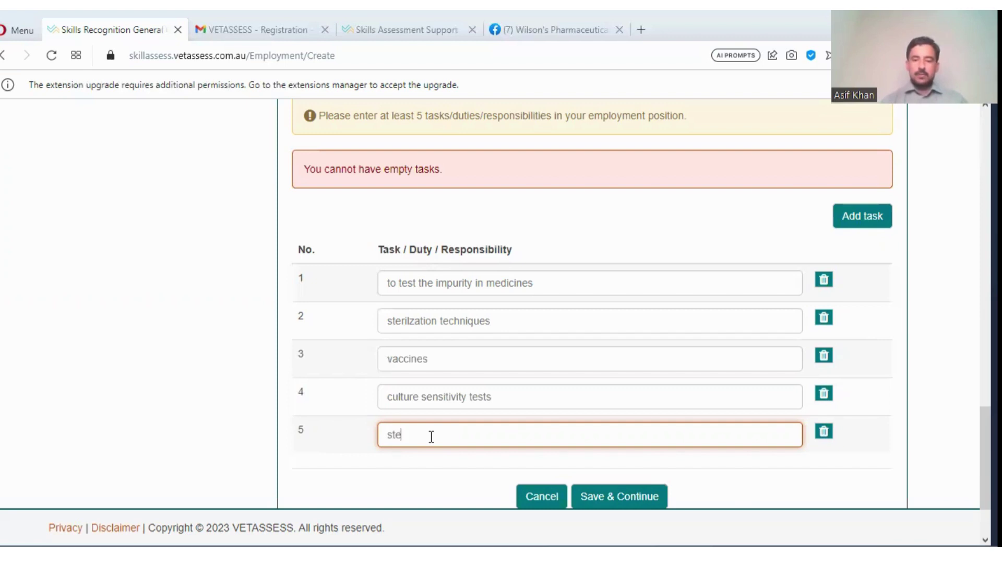
text(rility tests)
- Save the five duties, then continue past Employment and Licence to Documents Upload
click(620, 494)
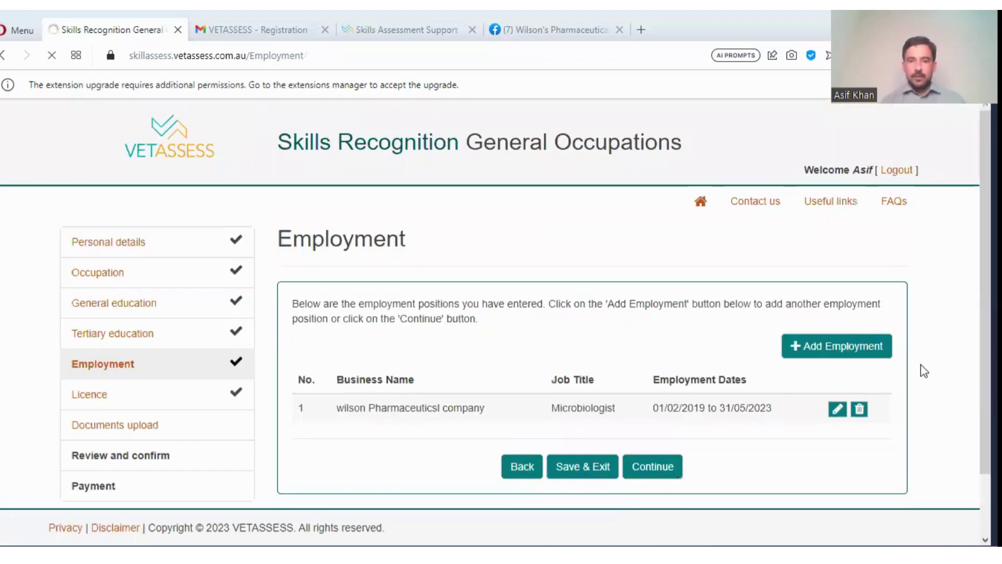
click(654, 464)
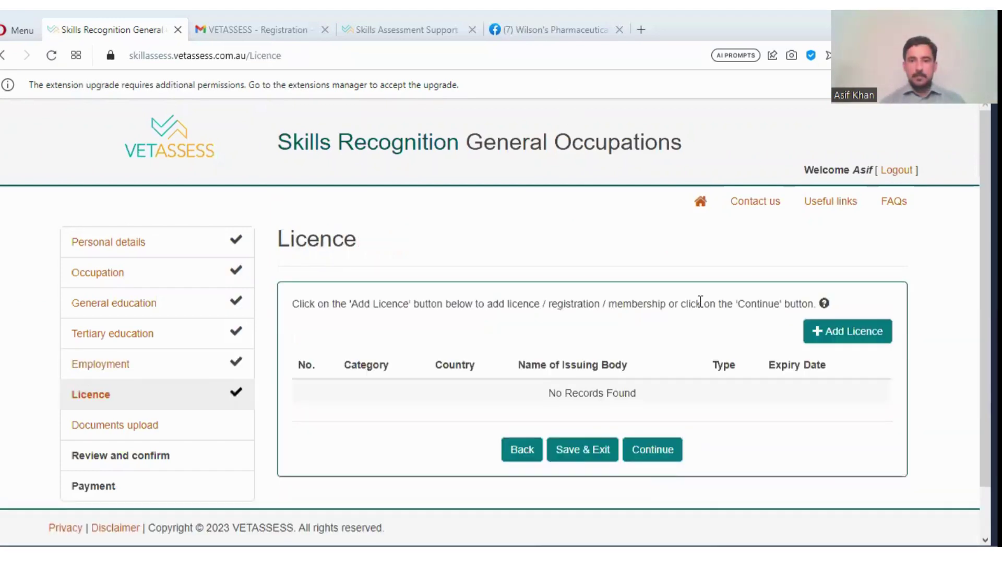
click(650, 455)
click(652, 449)
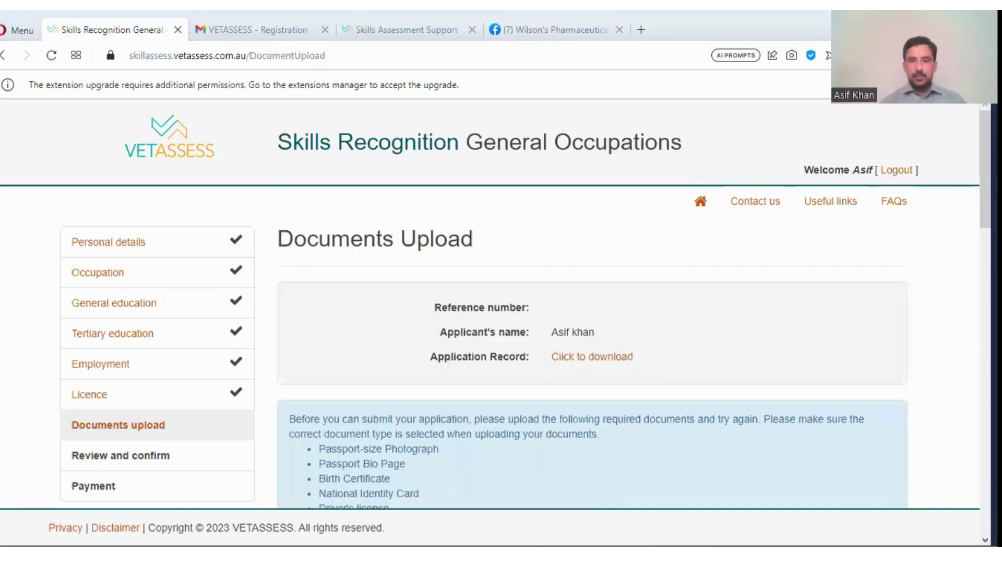
scroll(490, 313, down, 2)
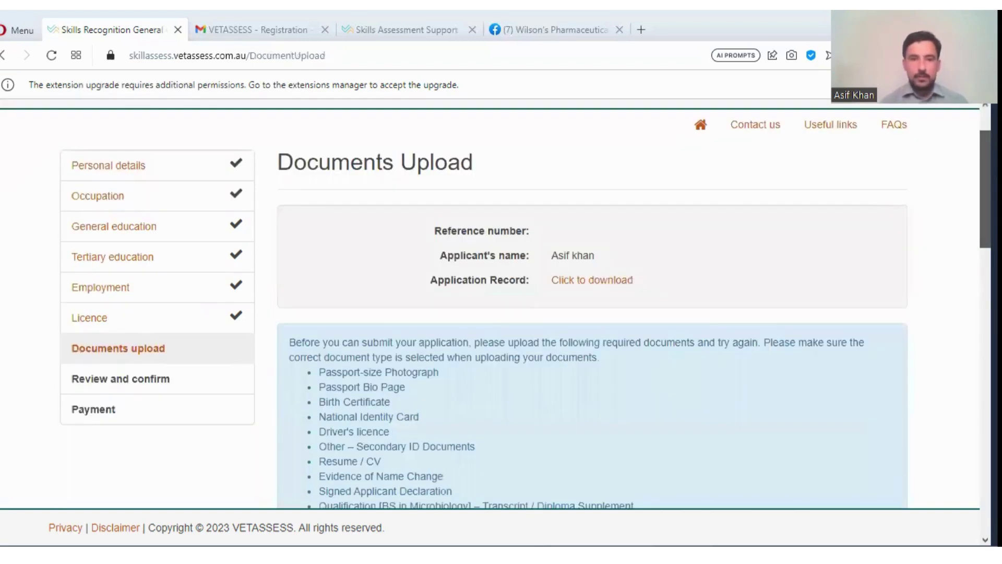
scroll(489, 313, down, 2)
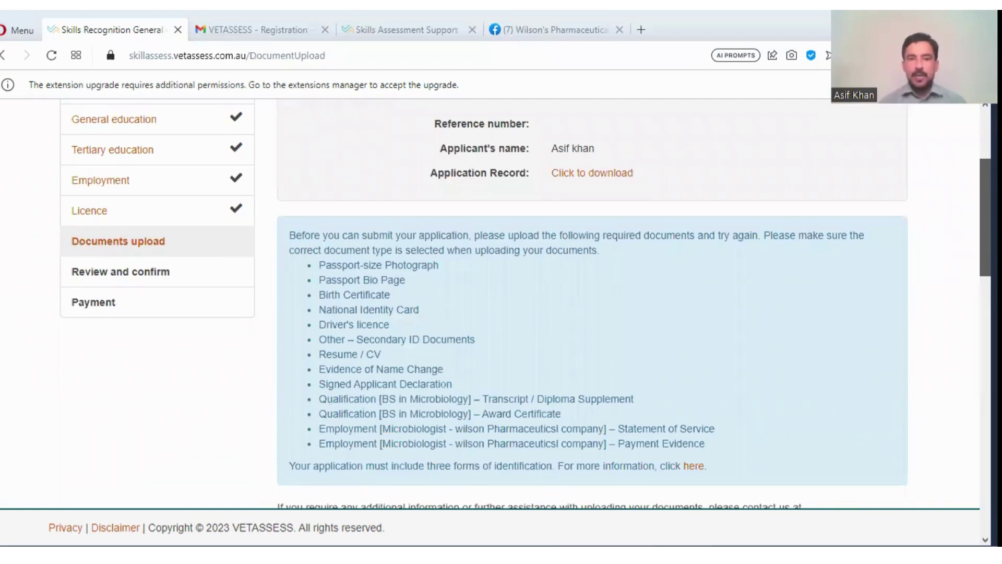
scroll(525, 302, down, 1)
scroll(525, 303, down, 1)
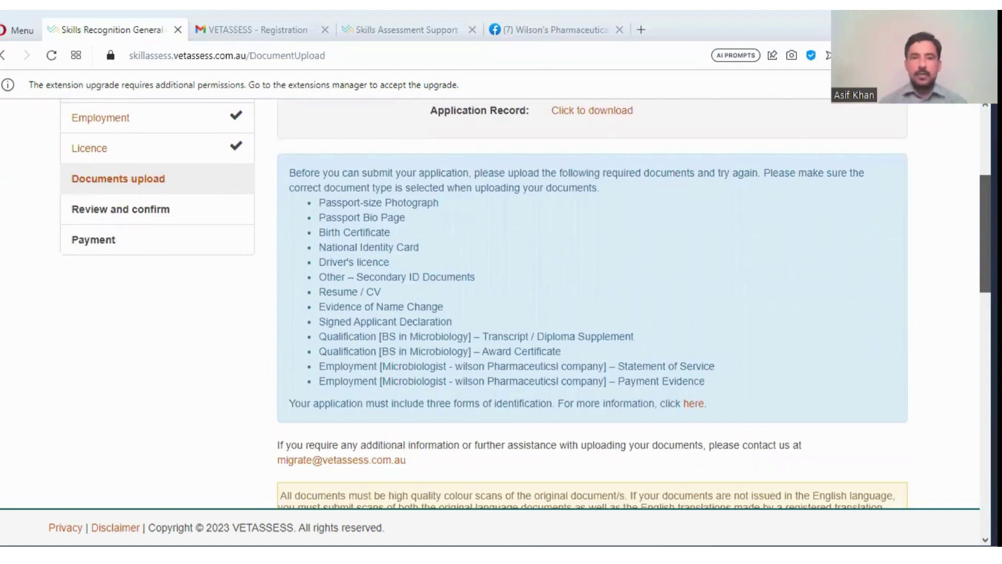
scroll(525, 305, down, 1)
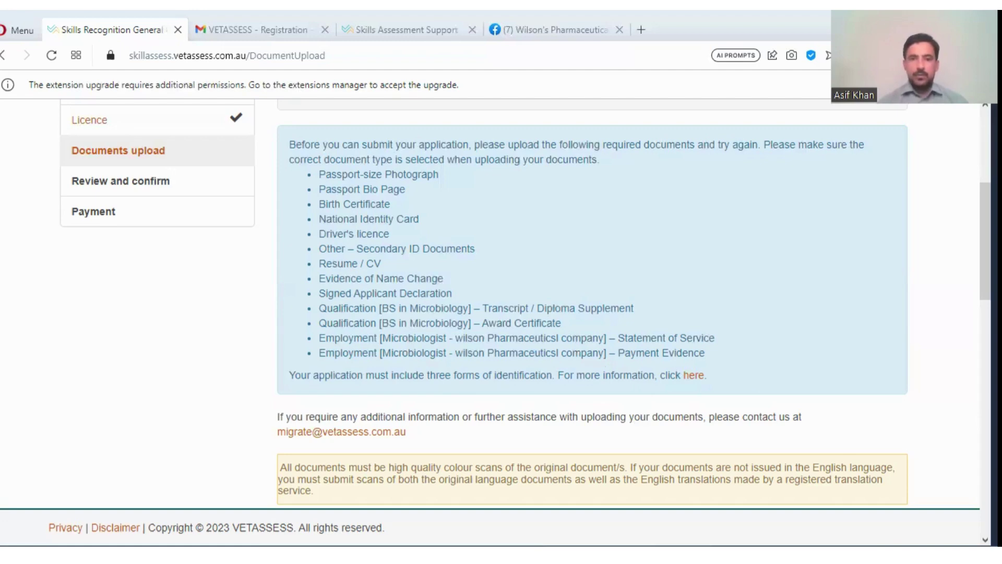
- Scroll through the Uploaded Documents sections to confirm every category holds zero files
scroll(592, 302, down, 3)
scroll(593, 302, down, 2)
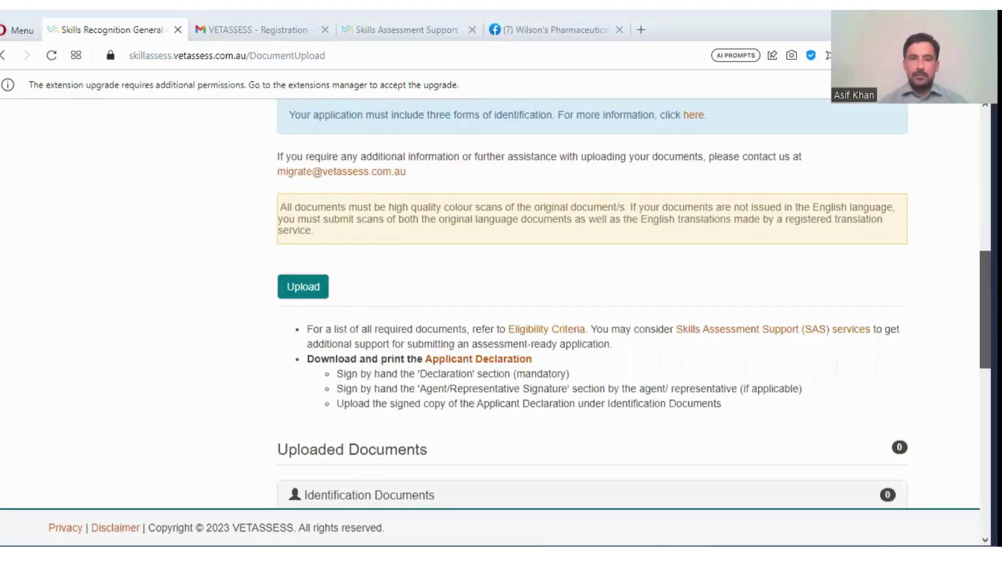
scroll(592, 303, down, 1)
scroll(592, 302, down, 7)
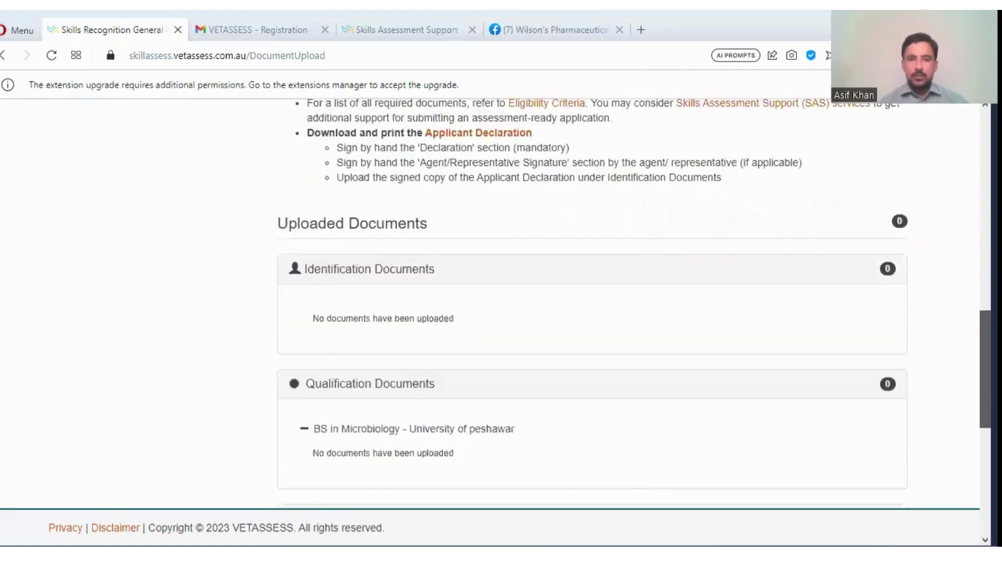
scroll(593, 302, down, 4)
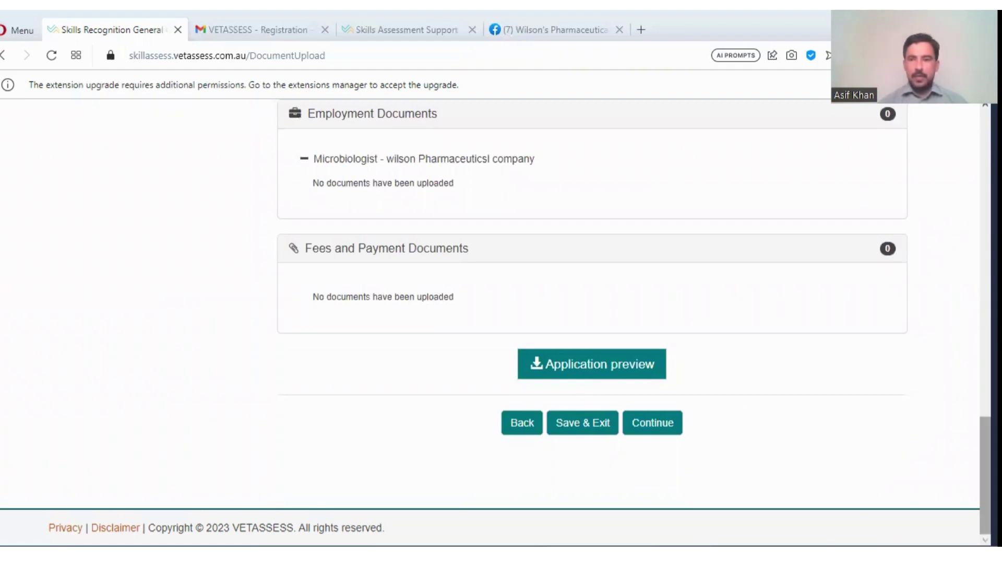
scroll(593, 302, up, 6)
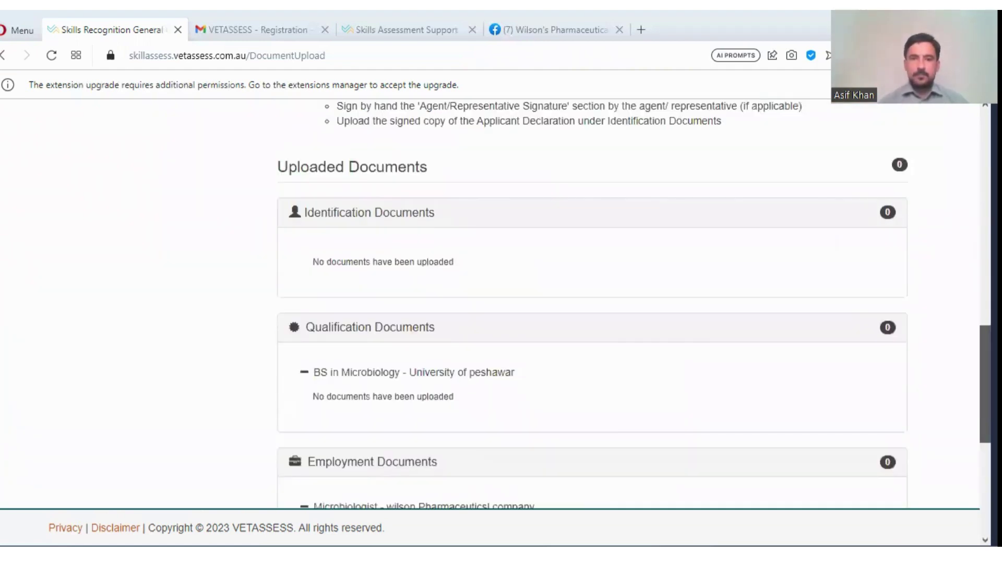
scroll(304, 338, up, 14)
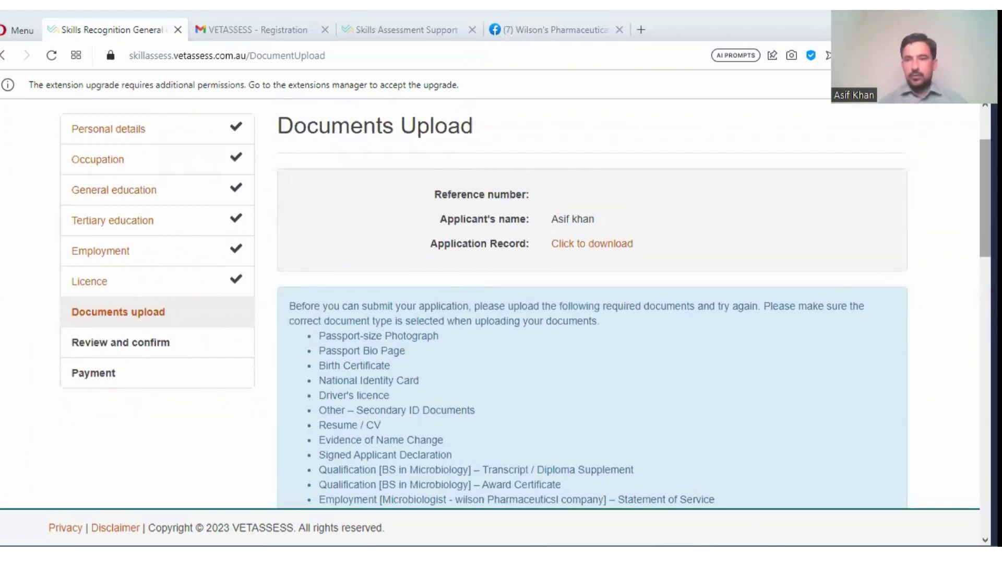
scroll(526, 304, down, 4)
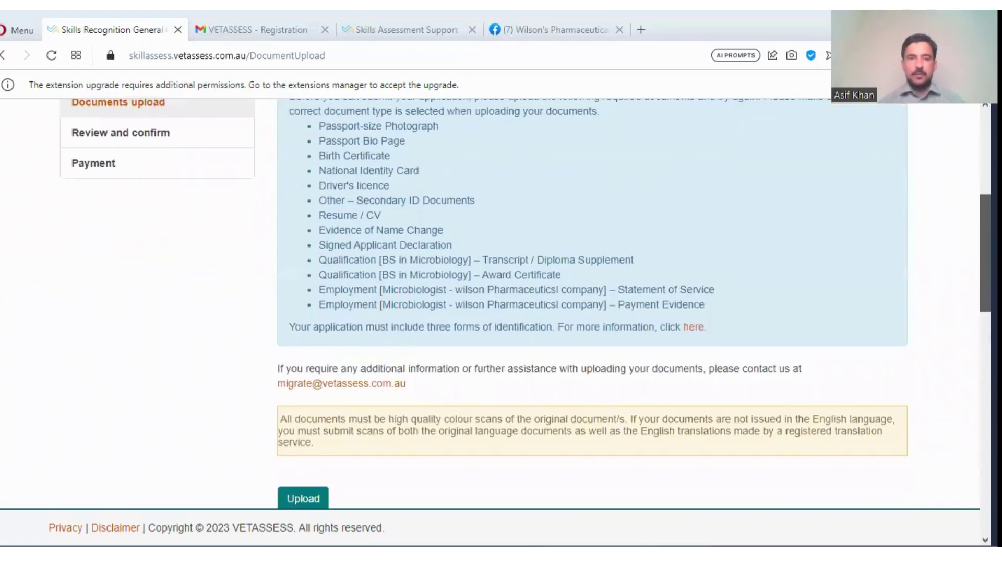
scroll(593, 303, down, 6)
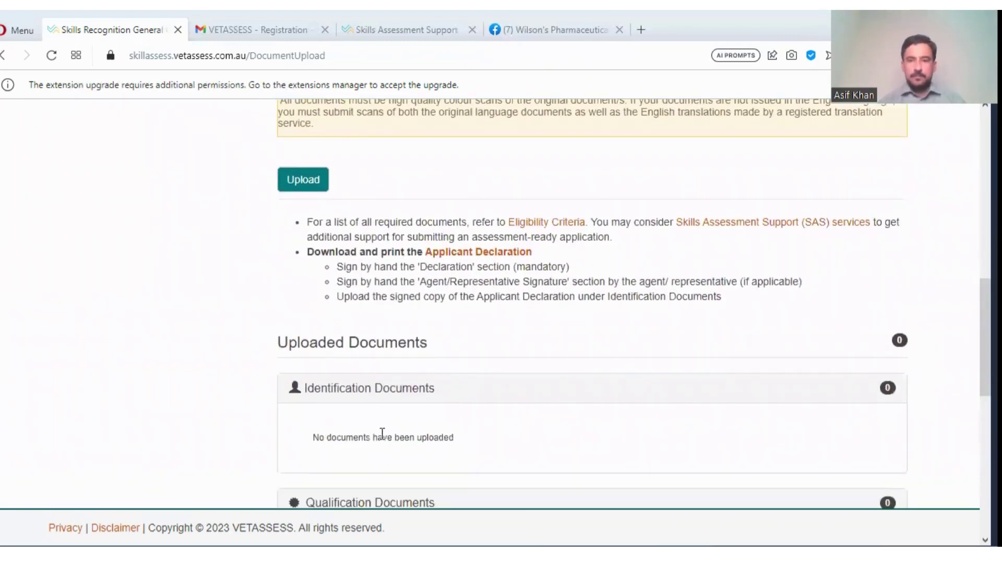
- Open the Electronic Document Upload page and close the Gmail, Skills Assessment Support and Facebook tabs
click(301, 182)
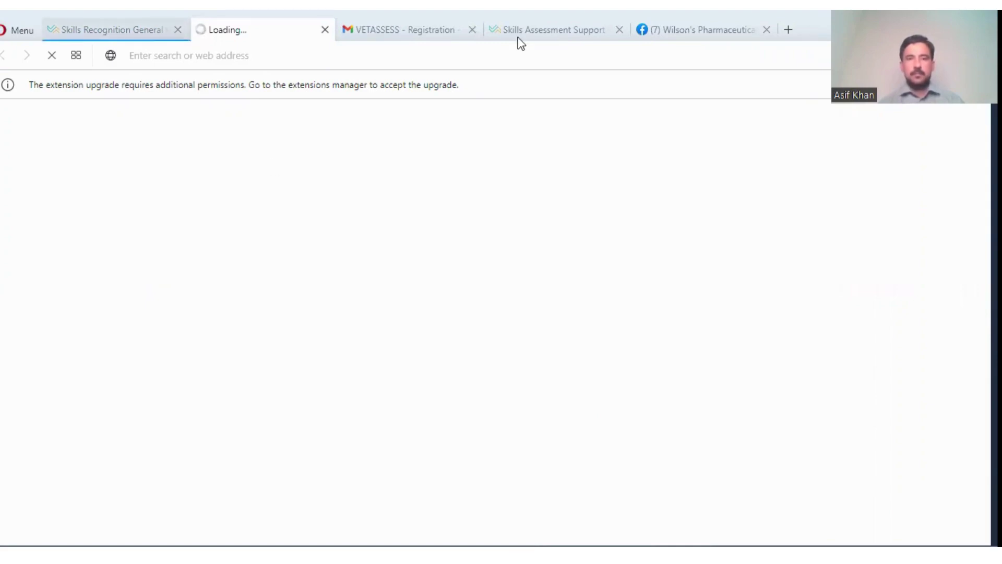
click(473, 29)
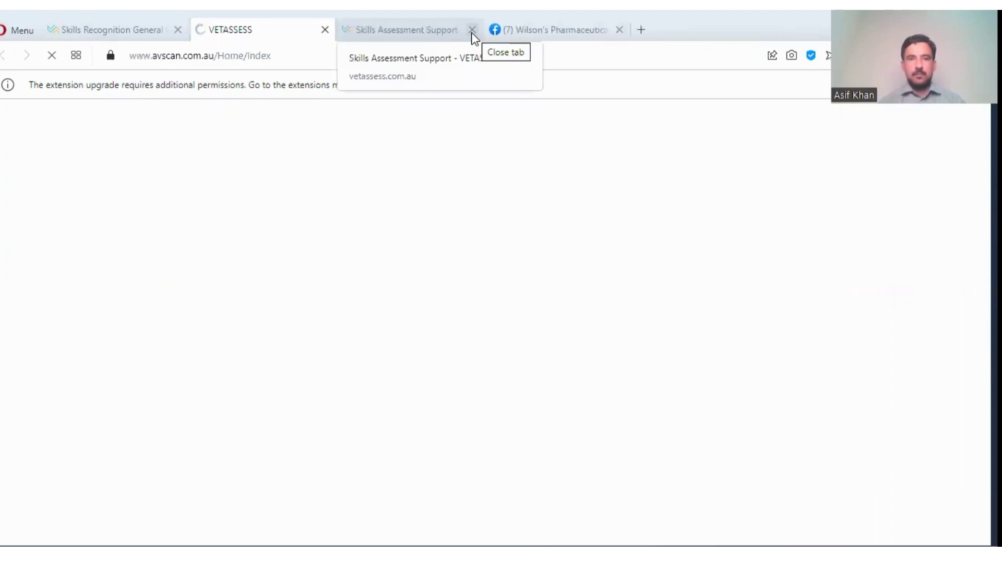
click(472, 29)
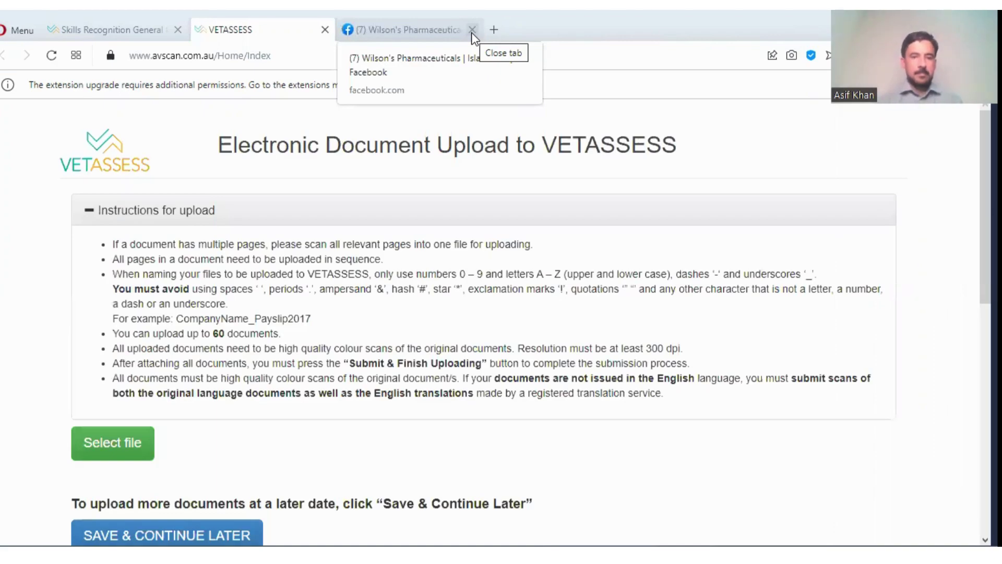
click(473, 30)
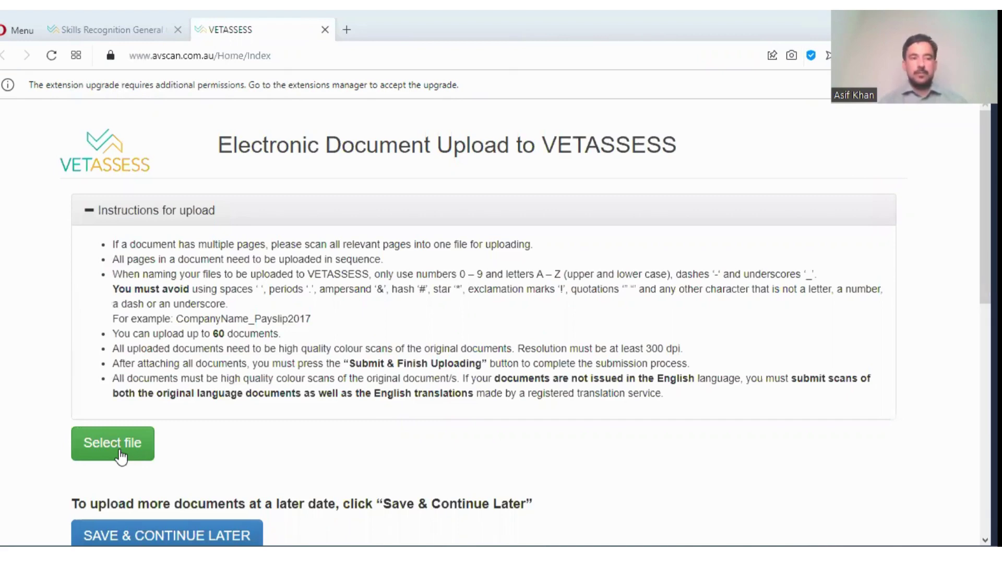
- Check the file requirements for an Identification Passport-size Photograph, then dismiss the dialog without uploading
click(120, 452)
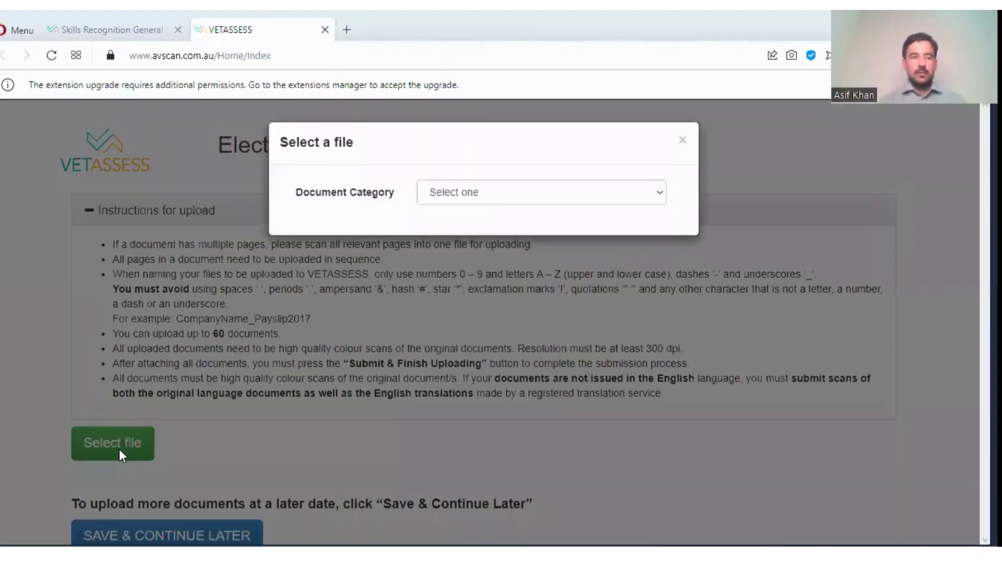
click(491, 196)
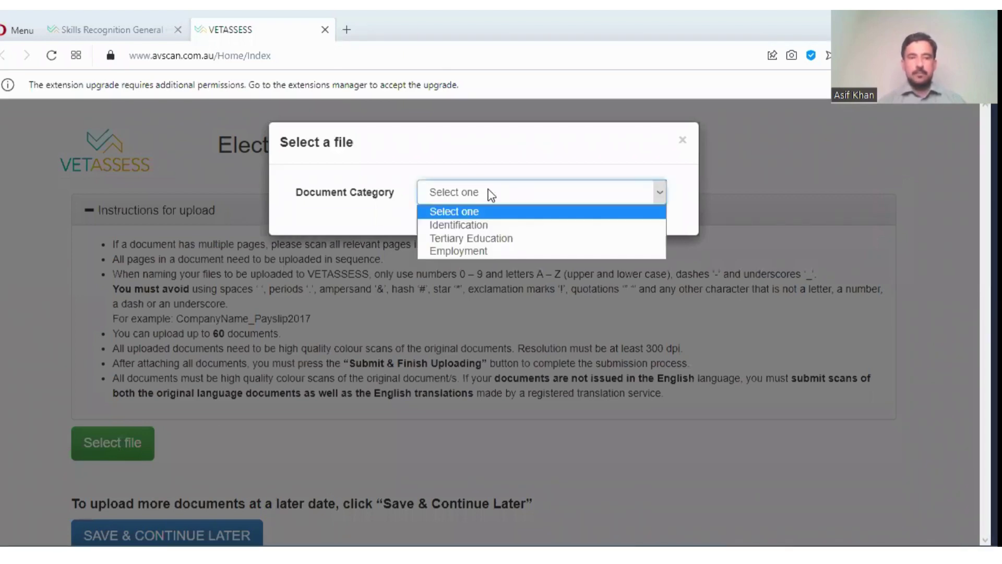
click(521, 231)
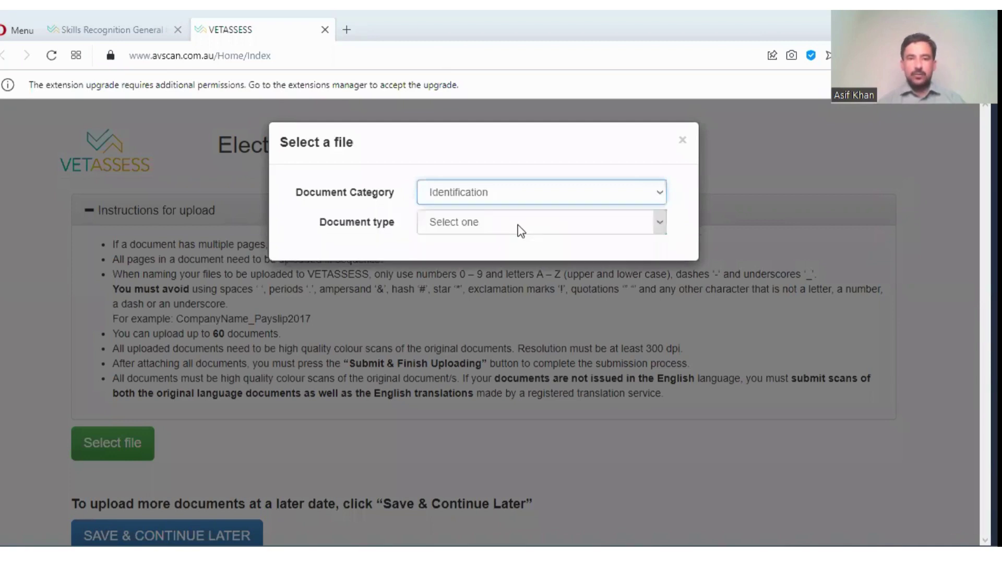
click(521, 230)
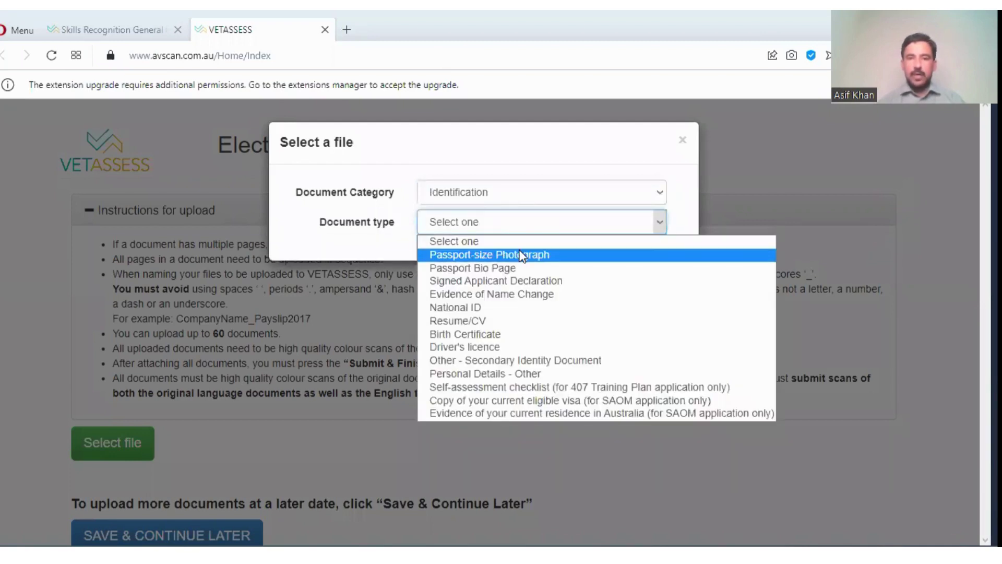
click(555, 254)
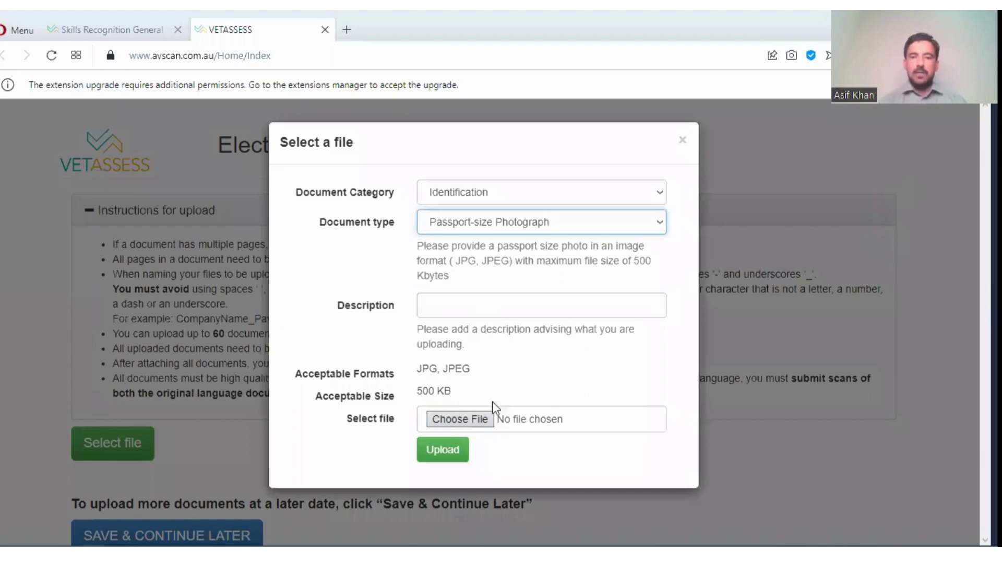
click(682, 140)
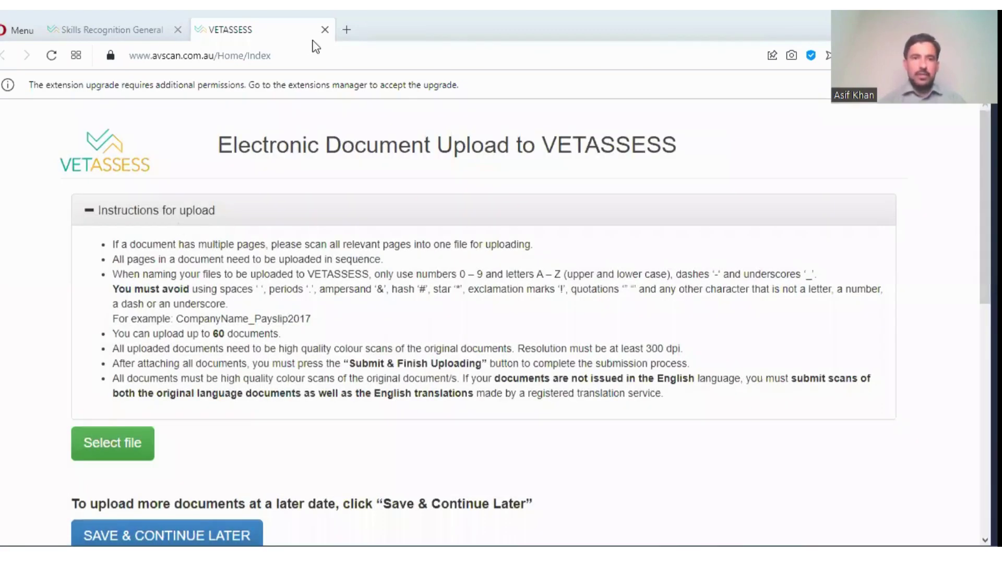
- Close the upload tab to return to the application's Documents Upload page
click(324, 30)
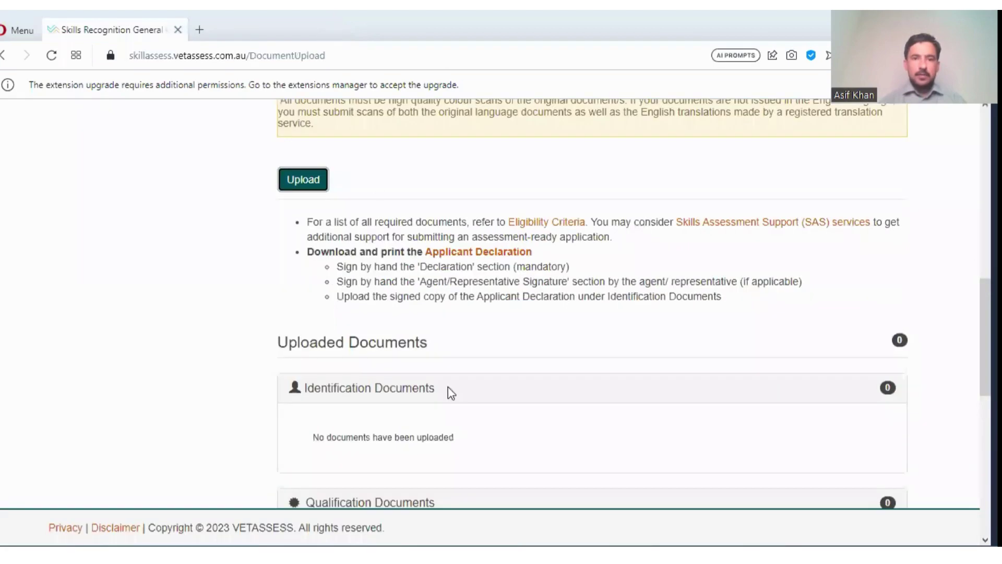
scroll(592, 303, down, 5)
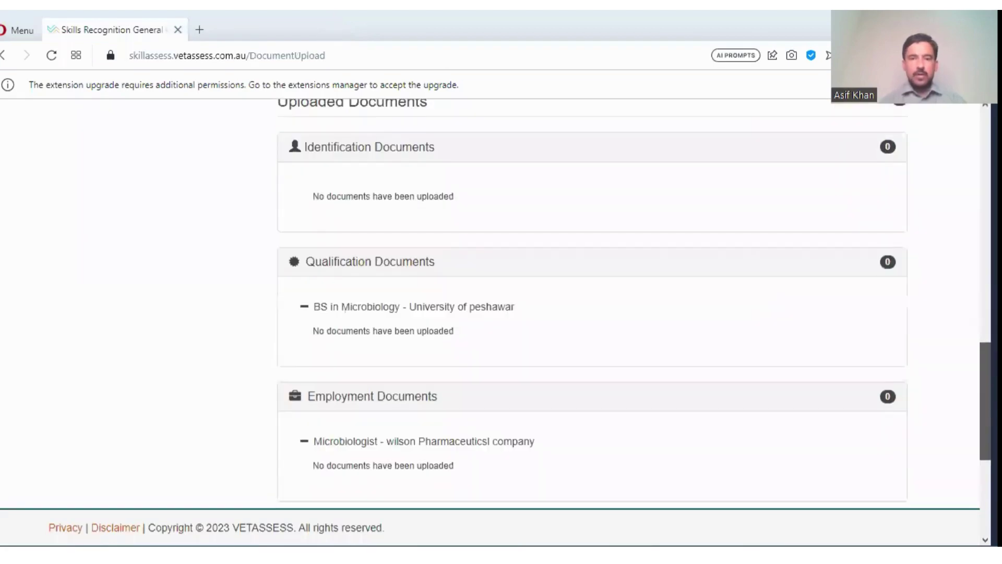
scroll(592, 303, up, 15)
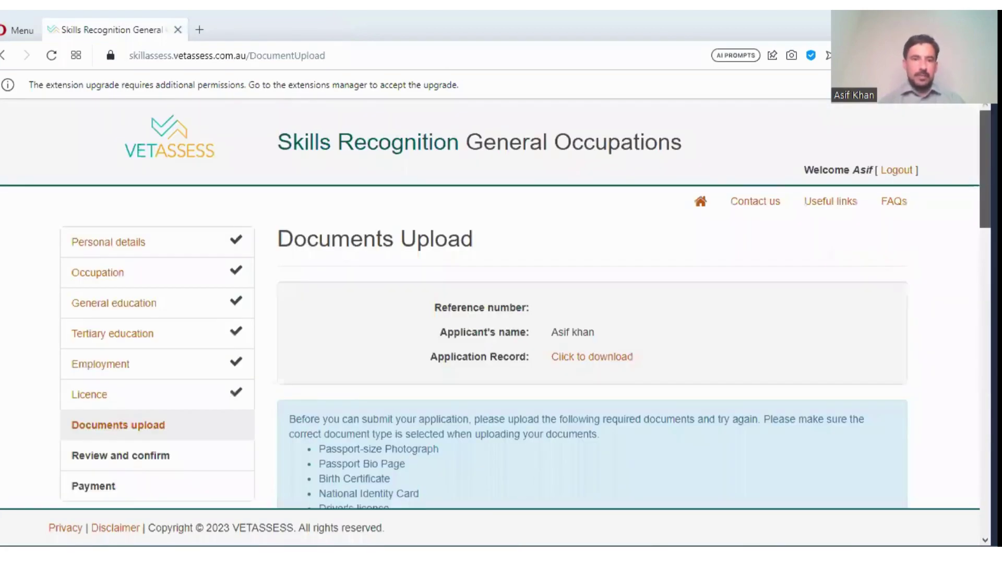